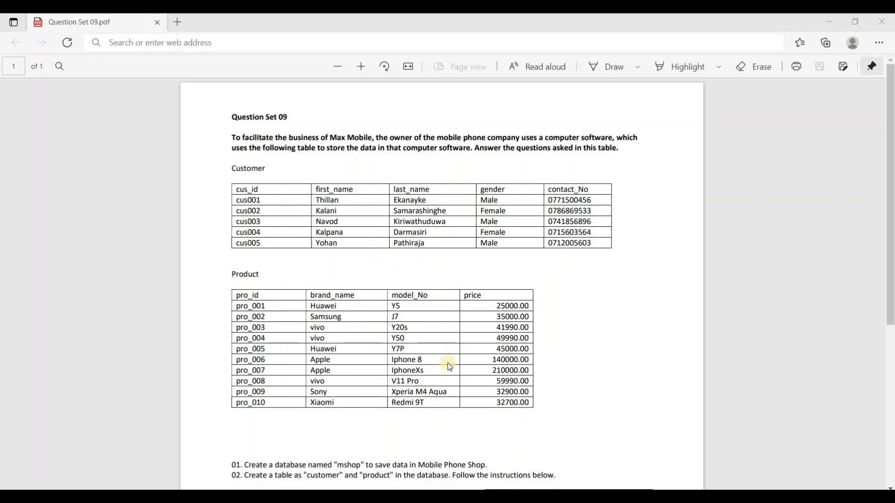
Step: Launch HeidiSQL and show it side by side with the Question Set 09 PDF
{"action": "scroll", "coordinate": [390, 387], "scroll_direction": "down", "scroll_amount": 2}
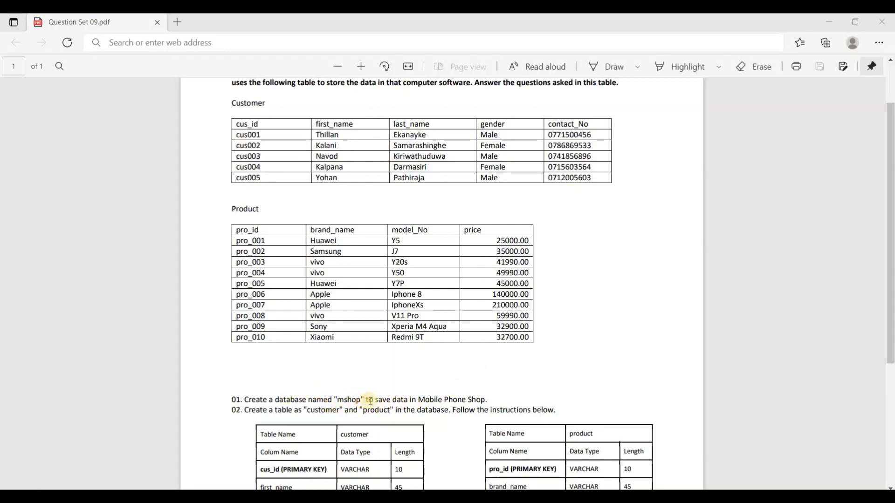
{"action": "scroll", "coordinate": [425, 385], "scroll_direction": "up", "scroll_amount": 2}
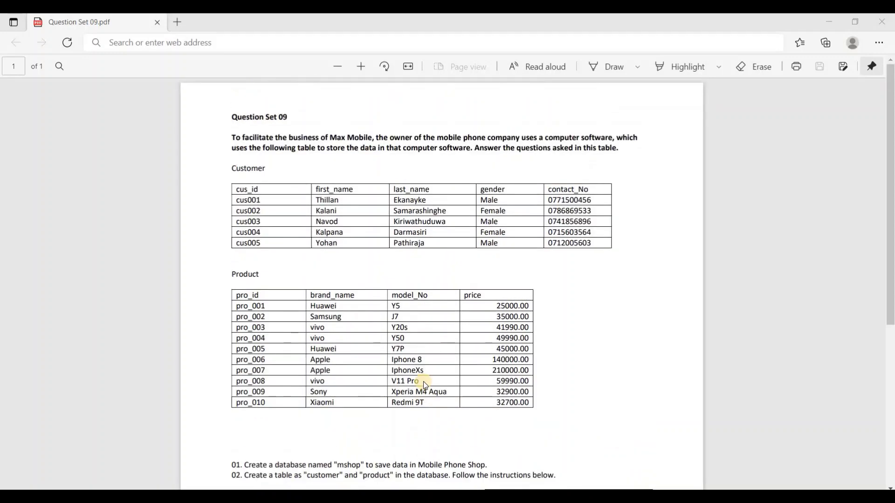
{"action": "key", "text": "super"}
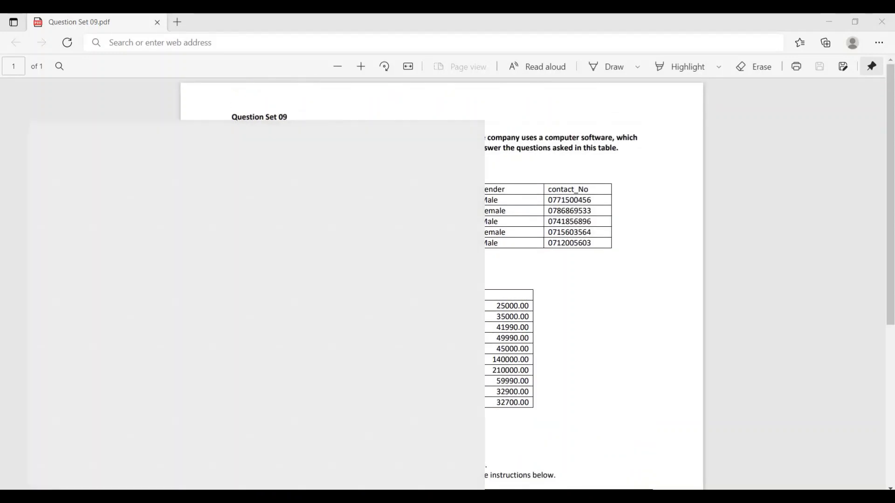
{"action": "type", "text": "he"}
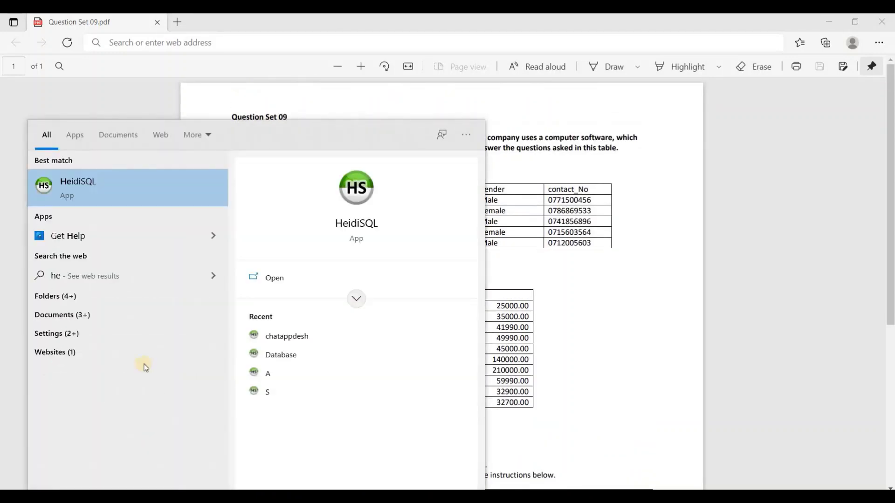
{"action": "left_click", "coordinate": [147, 193]}
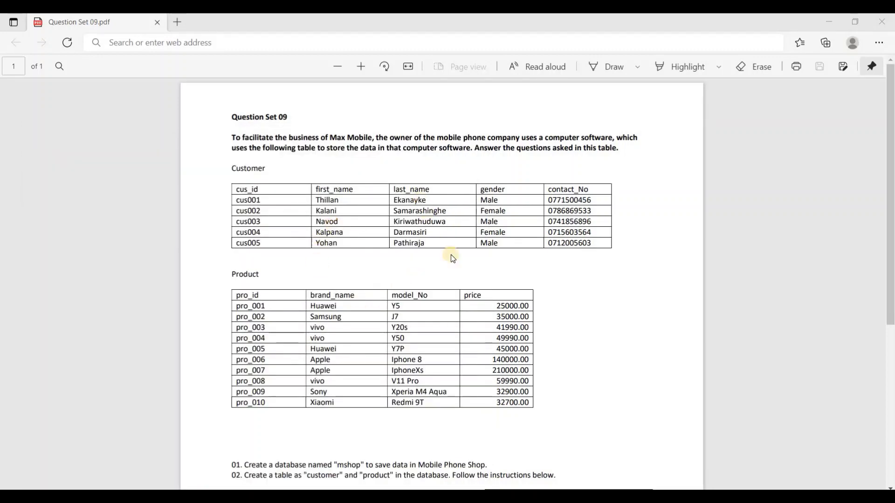
{"action": "left_click", "coordinate": [260, 348]}
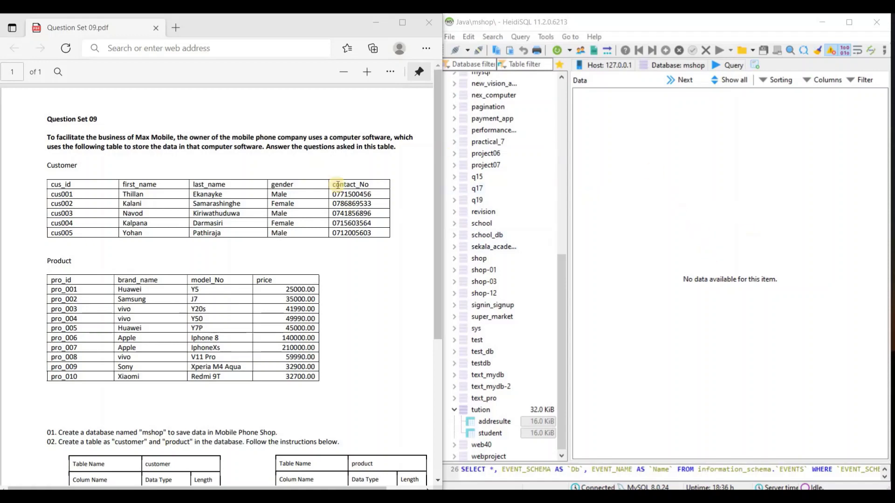
Step: Drop the existing mshop database from the server
{"action": "scroll", "coordinate": [526, 363], "scroll_direction": "up", "scroll_amount": 3}
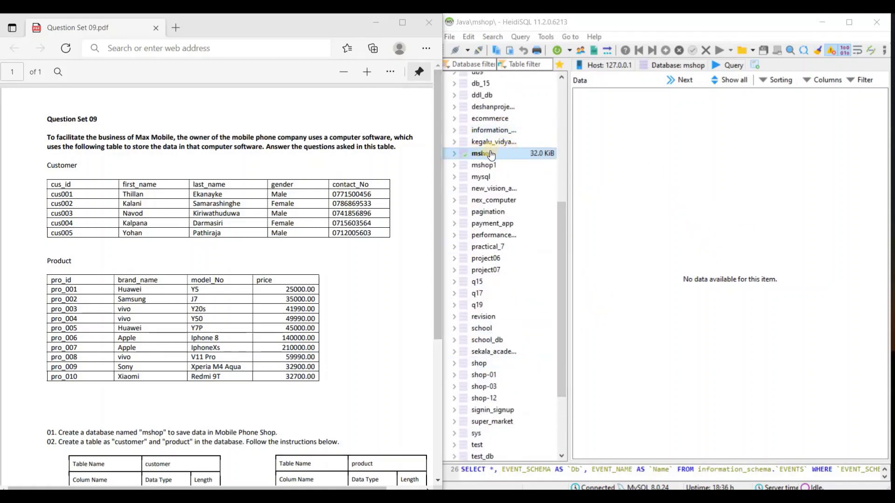
{"action": "right_click", "coordinate": [468, 155]}
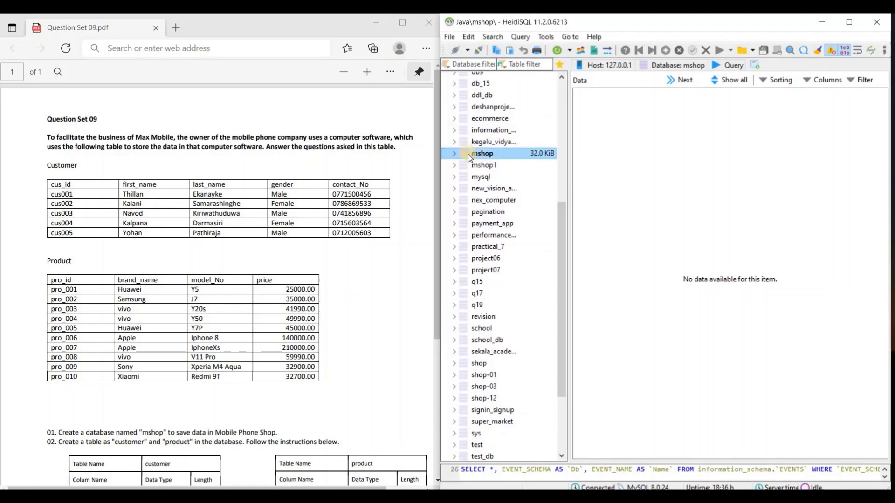
{"action": "left_click", "coordinate": [485, 171]}
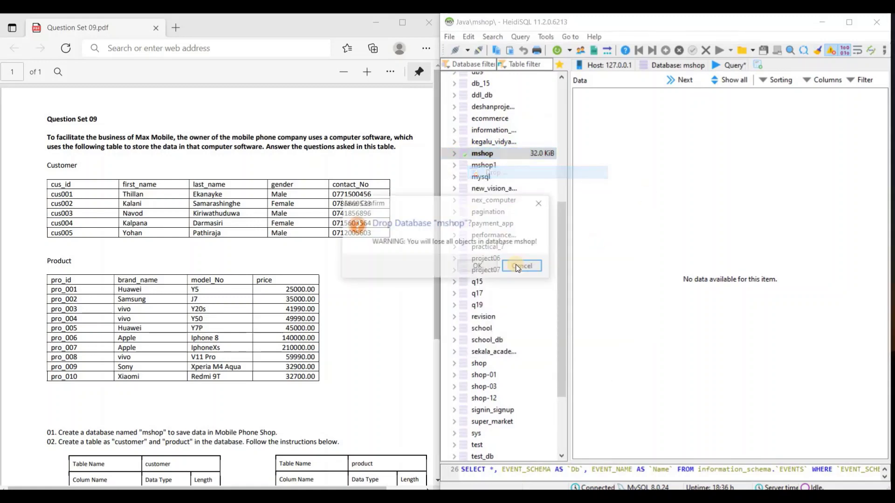
{"action": "left_click", "coordinate": [484, 267]}
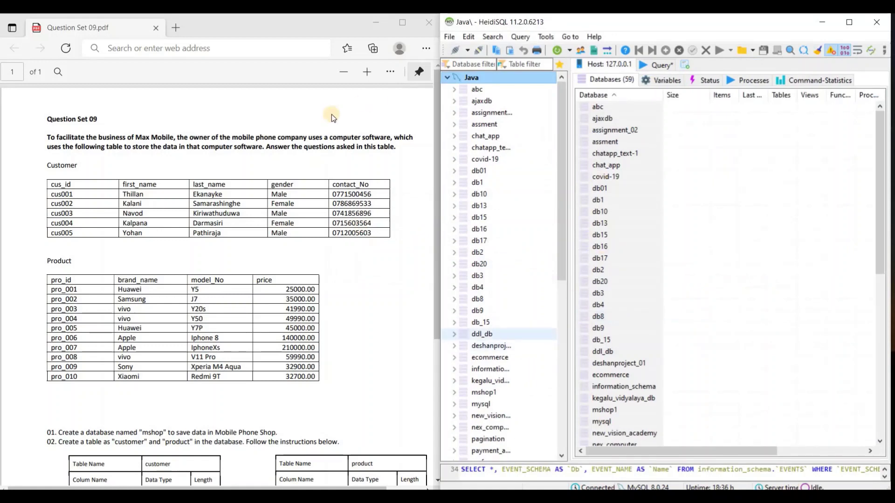
Step: Create a database named mshop on the Java connection with the utf8mb4_bin collation
{"action": "right_click", "coordinate": [482, 76]}
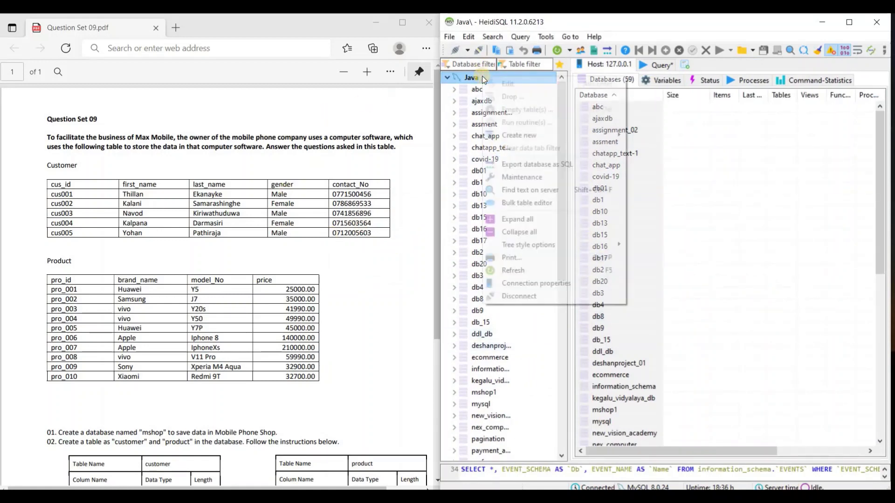
{"action": "mouse_move", "coordinate": [549, 138]}
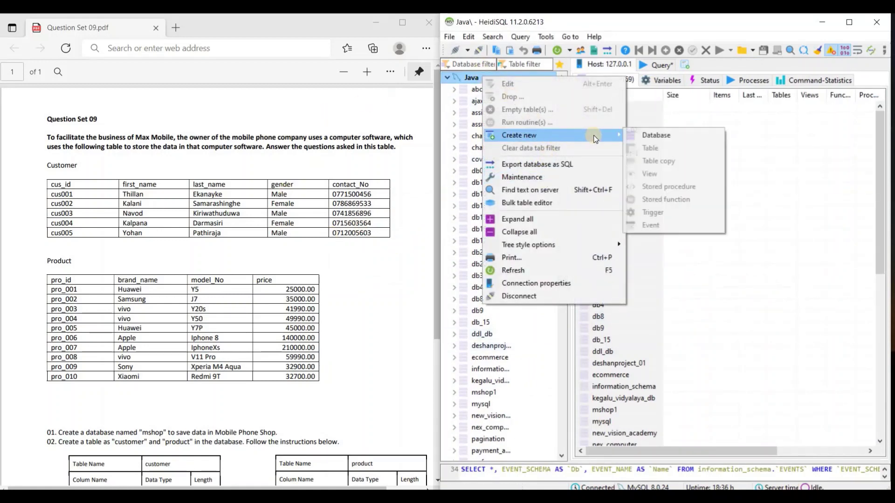
{"action": "left_click", "coordinate": [650, 135]}
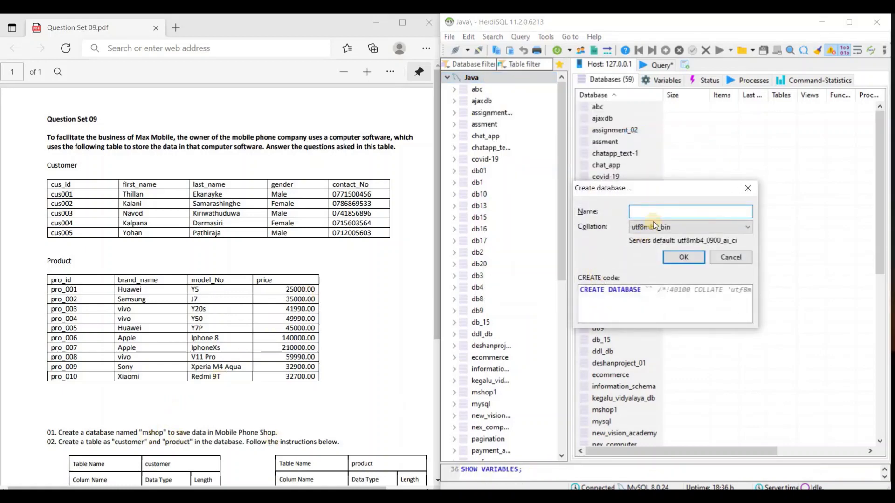
{"action": "type", "text": "m"}
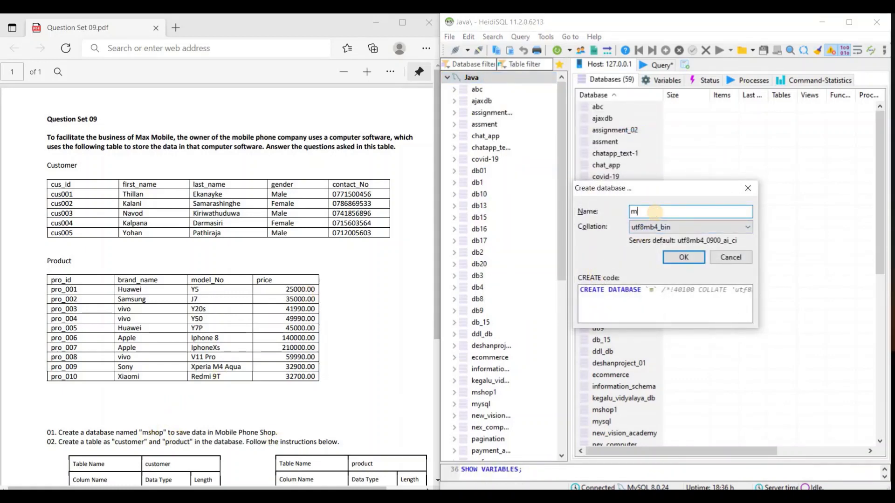
{"action": "type", "text": "shop"}
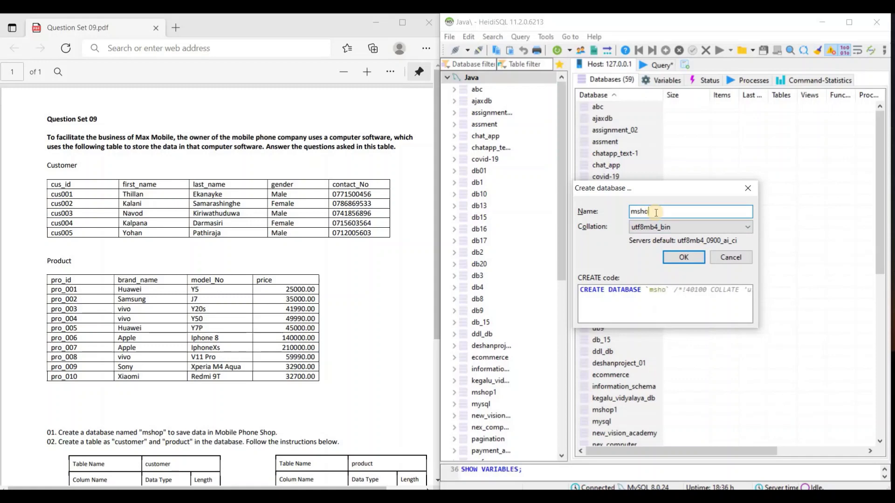
{"action": "left_click", "coordinate": [679, 259]}
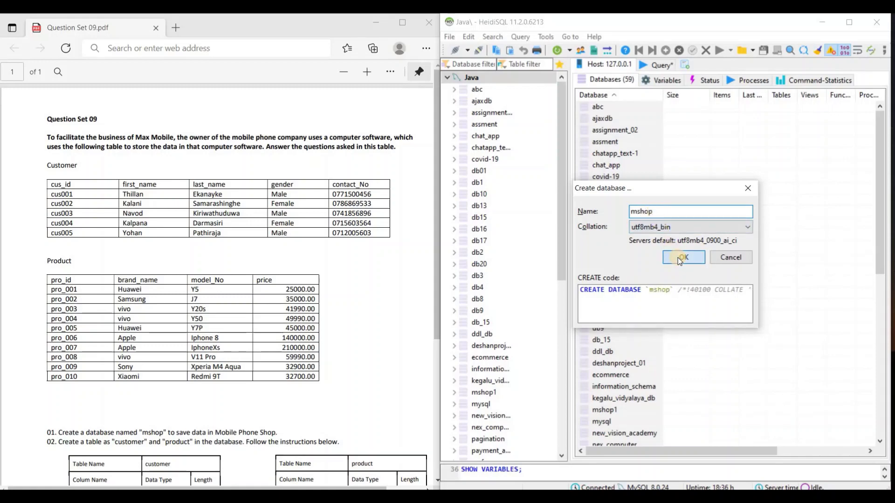
Step: Find the new mshop database in the database tree and make it the active one
{"action": "scroll", "coordinate": [509, 378], "scroll_direction": "down", "scroll_amount": 6}
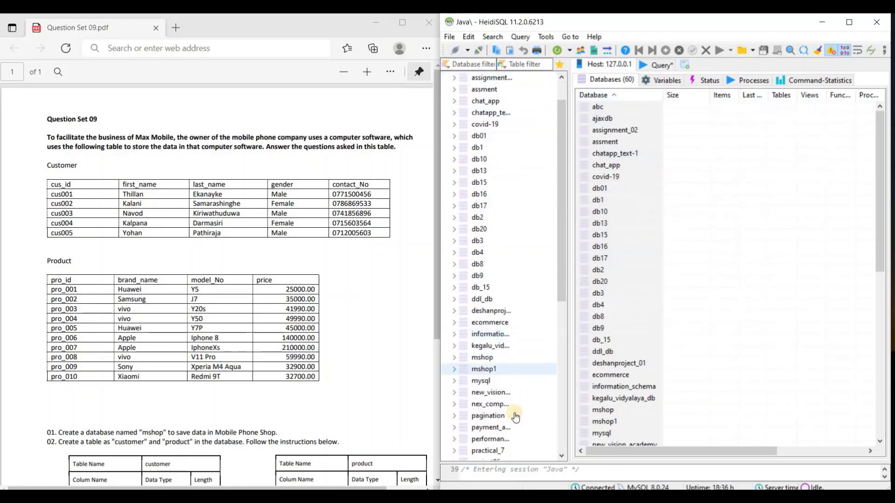
{"action": "scroll", "coordinate": [512, 405], "scroll_direction": "down", "scroll_amount": 1}
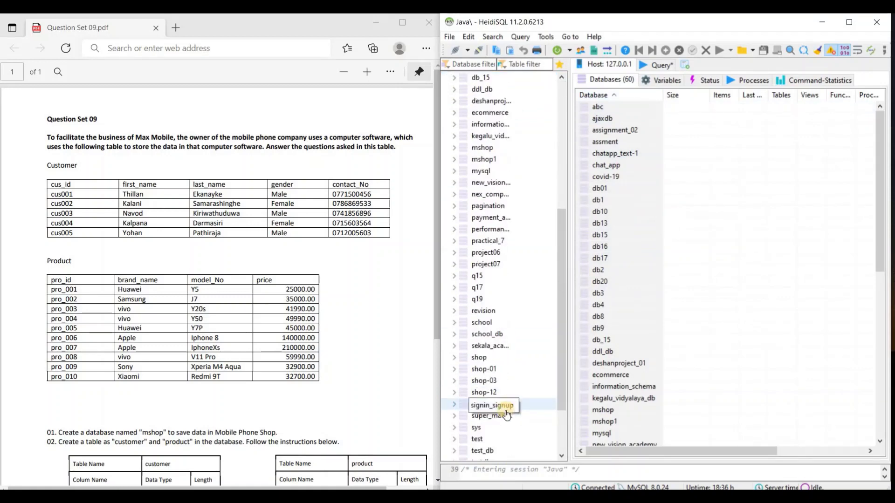
{"action": "left_click", "coordinate": [458, 149]}
{"action": "left_click", "coordinate": [465, 148]}
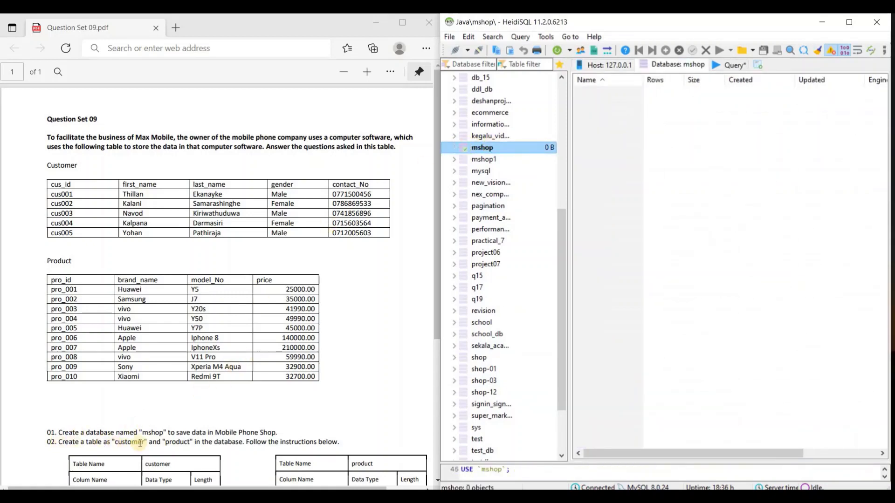
Step: Check the table specifications in the PDF and start a new table named customer in the mshop database
{"action": "scroll", "coordinate": [156, 429], "scroll_direction": "down", "scroll_amount": 1}
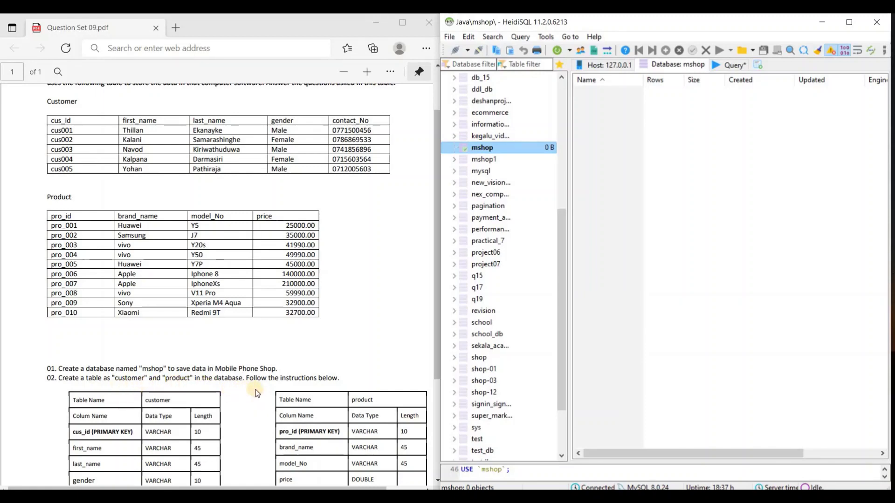
{"action": "scroll", "coordinate": [326, 377], "scroll_direction": "down", "scroll_amount": 3}
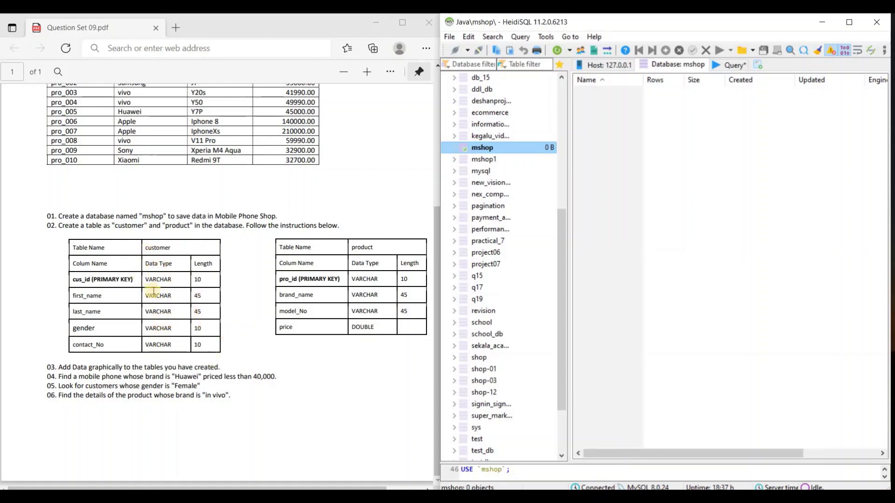
{"action": "right_click", "coordinate": [497, 147]}
{"action": "mouse_move", "coordinate": [573, 209]}
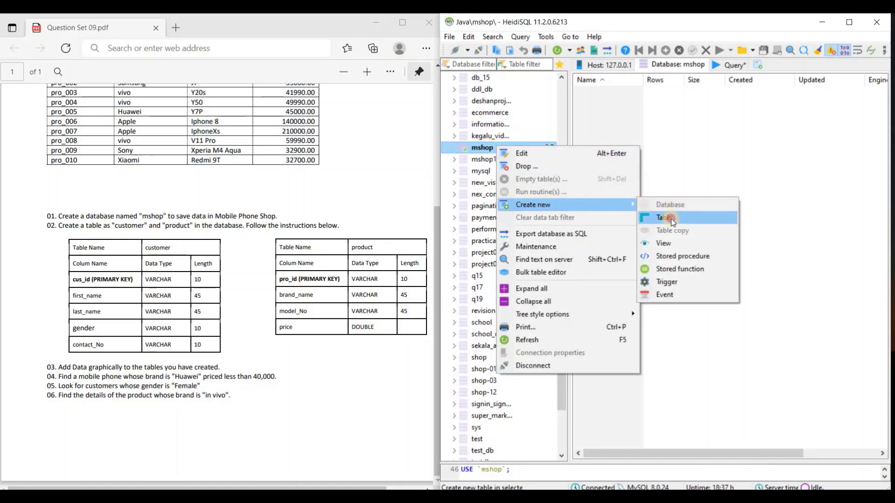
{"action": "left_click", "coordinate": [689, 217]}
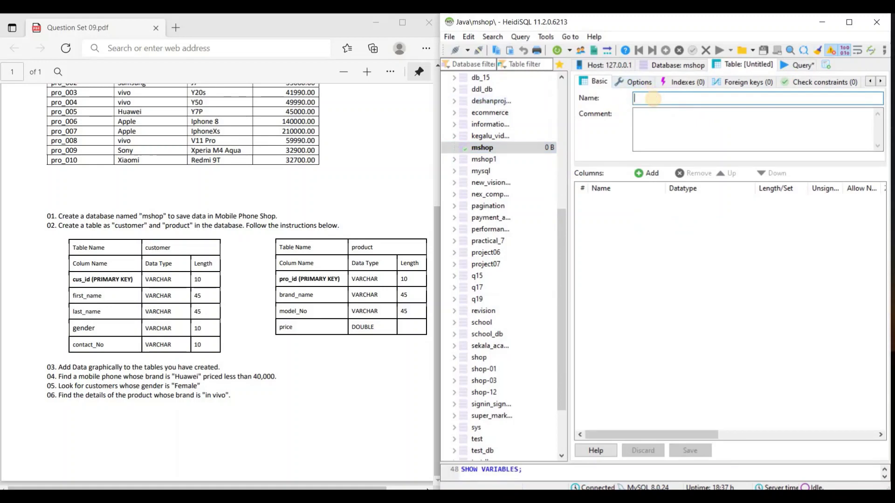
{"action": "type", "text": "customer"}
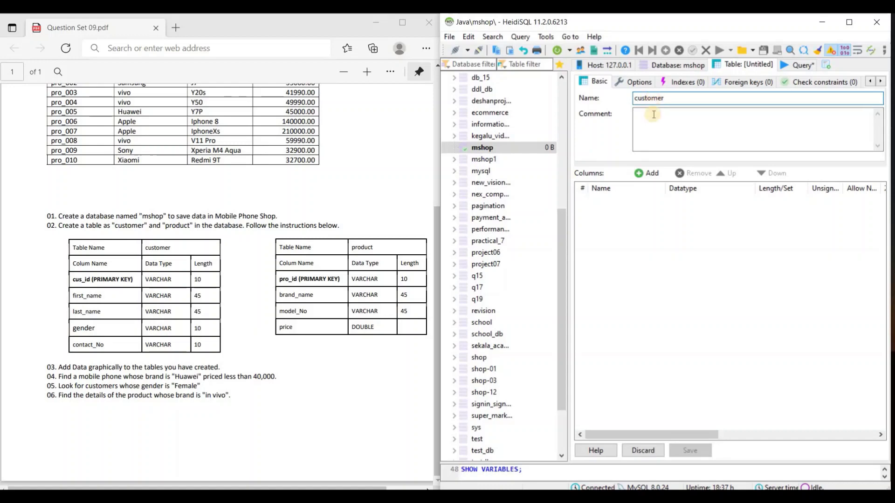
Step: Add a cus_id column to the customer table with datatype VARCHAR and length 10
{"action": "left_click", "coordinate": [649, 175]}
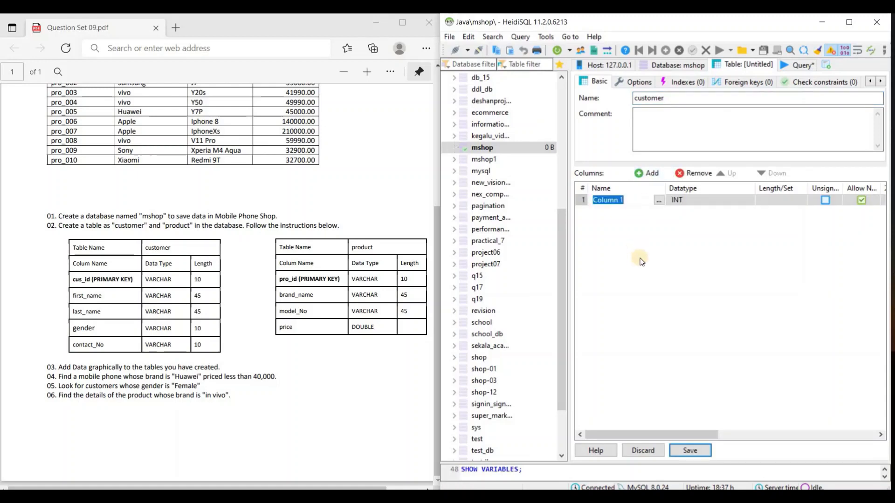
{"action": "type", "text": "cus_id"}
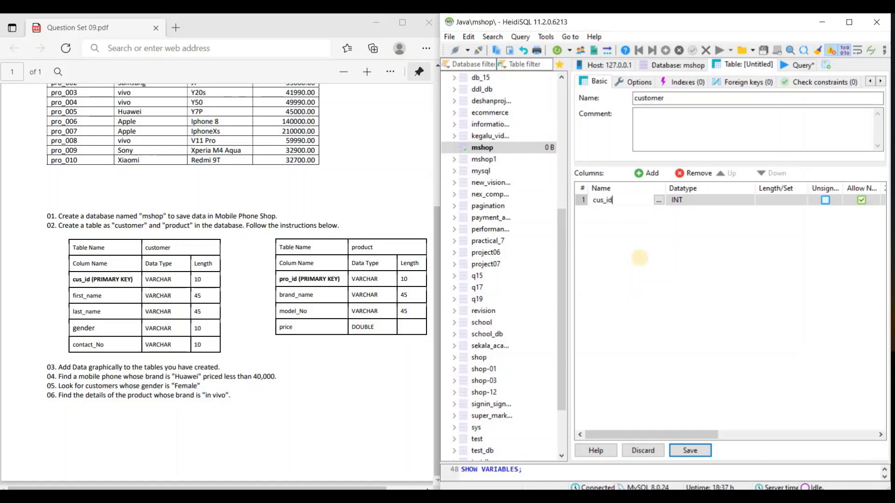
{"action": "left_click", "coordinate": [700, 201]}
{"action": "left_click", "coordinate": [702, 204]}
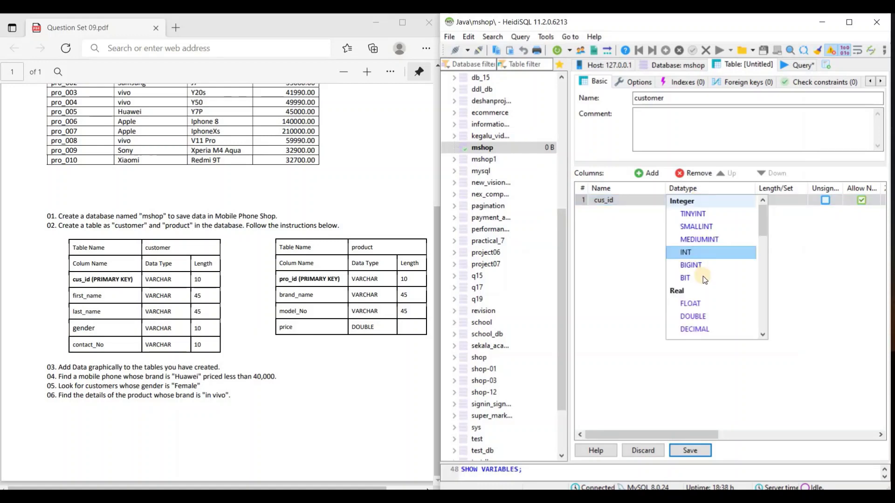
{"action": "scroll", "coordinate": [756, 252], "scroll_direction": "down", "scroll_amount": 3}
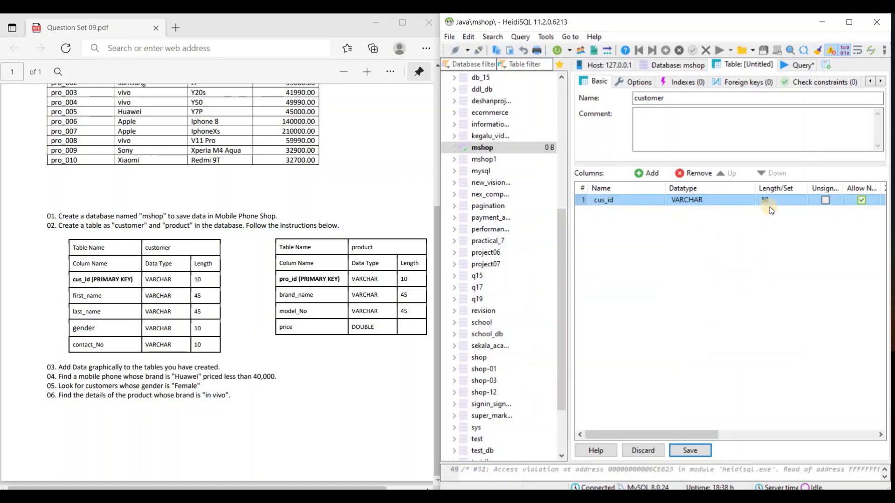
{"action": "left_click", "coordinate": [770, 206]}
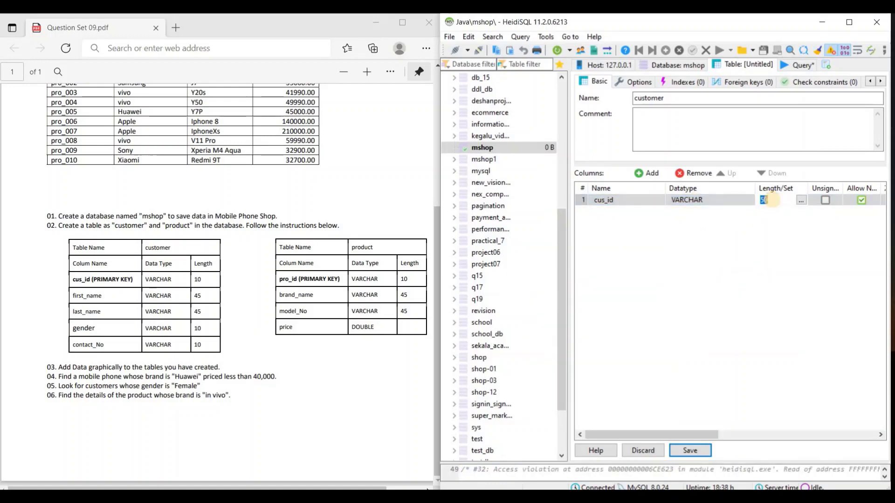
{"action": "type", "text": "10"}
{"action": "left_click", "coordinate": [732, 373]}
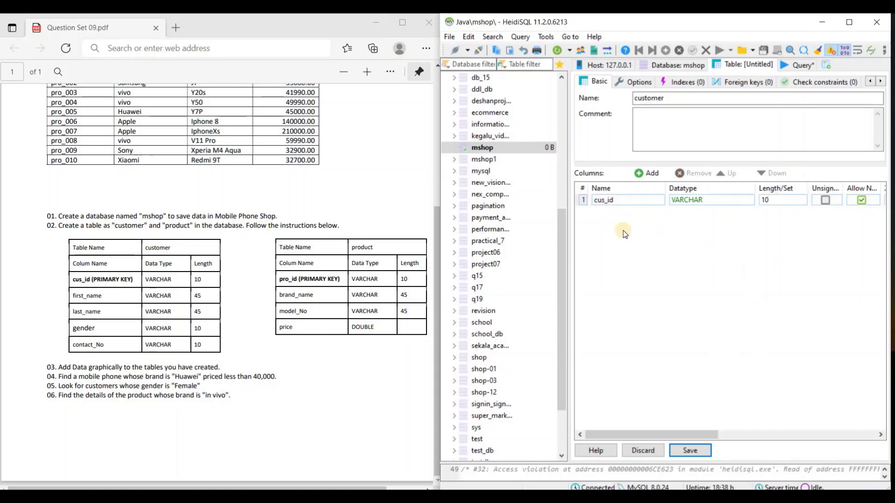
Step: Create a primary key index on the cus_id column
{"action": "right_click", "coordinate": [615, 202]}
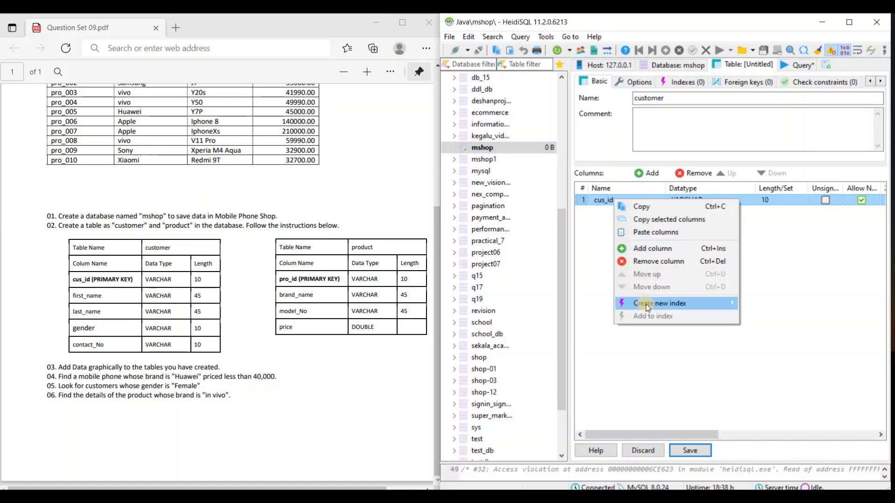
{"action": "mouse_move", "coordinate": [690, 305]}
{"action": "left_click", "coordinate": [761, 304]}
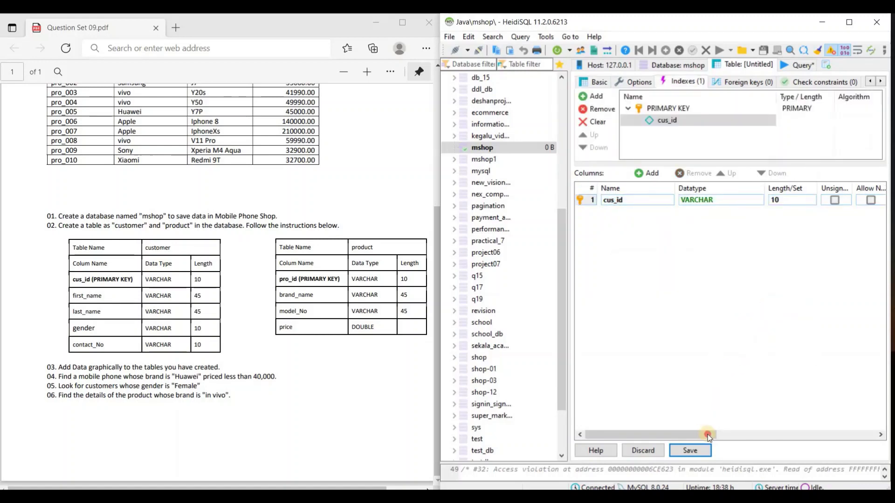
Step: Set the default of the cus_id column to no default value
{"action": "left_click_drag", "start_coordinate": [707, 434], "coordinate": [773, 433]}
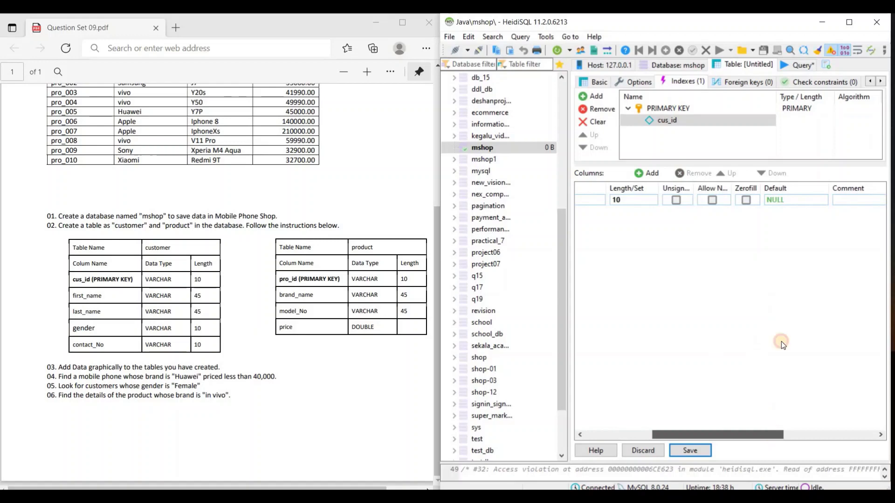
{"action": "left_click", "coordinate": [781, 200]}
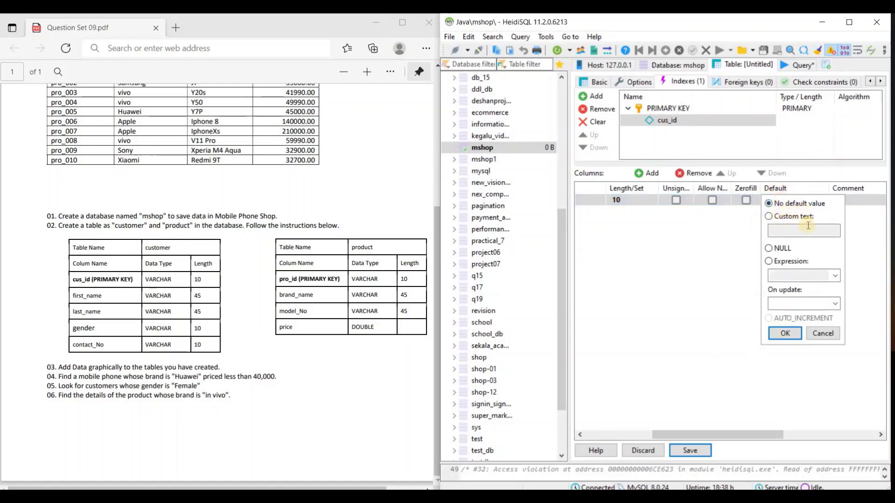
{"action": "left_click", "coordinate": [781, 330]}
{"action": "left_click_drag", "start_coordinate": [768, 429], "coordinate": [667, 429]}
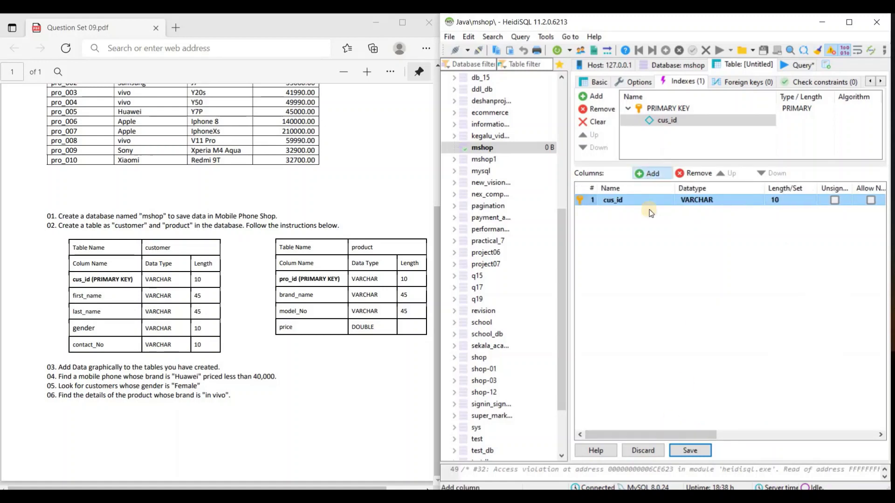
Step: Add a first_name column to the customer table with datatype VARCHAR and length 45
{"action": "left_click", "coordinate": [647, 173]}
{"action": "left_click_drag", "start_coordinate": [650, 432], "coordinate": [601, 432]}
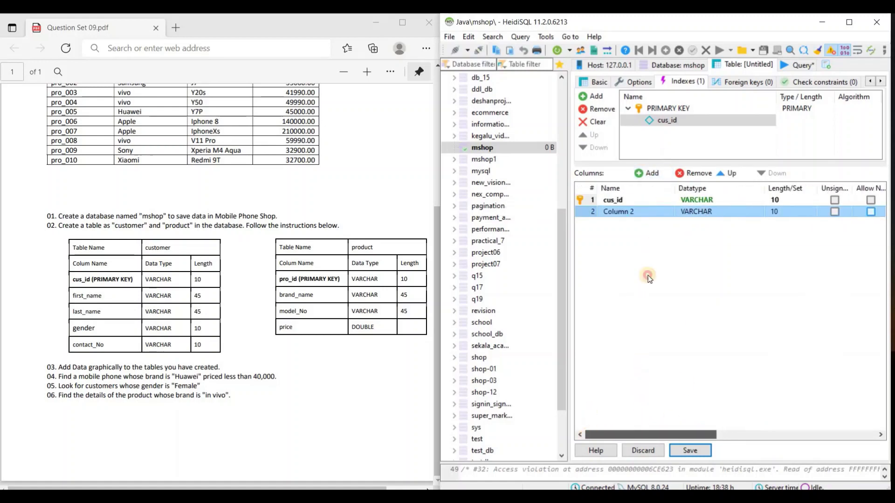
{"action": "left_click", "coordinate": [632, 213]}
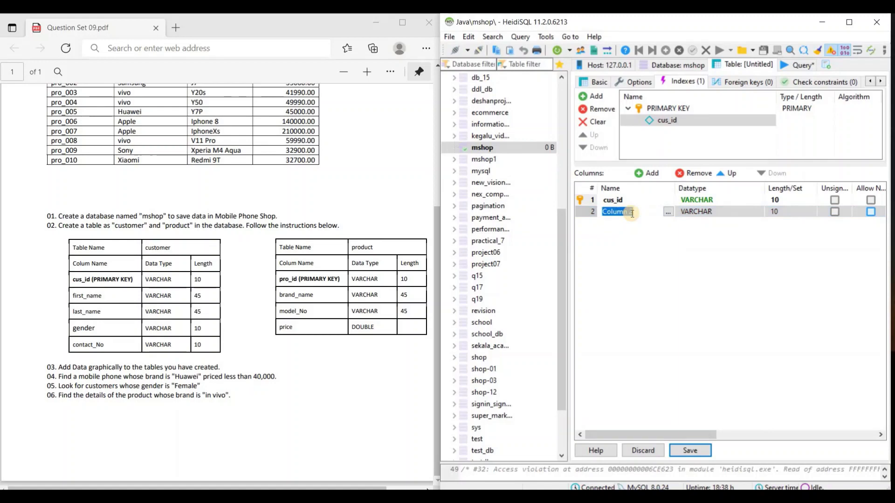
{"action": "type", "text": "first_name"}
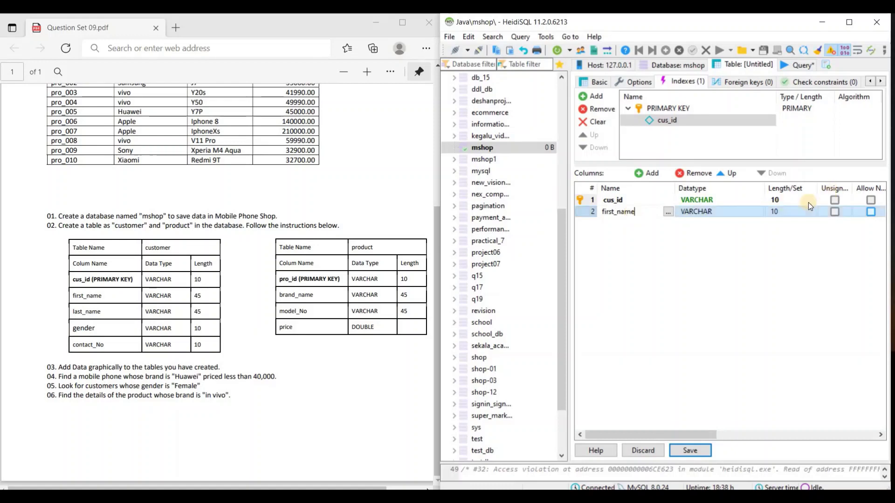
{"action": "left_click", "coordinate": [789, 211]}
{"action": "left_click", "coordinate": [789, 210]}
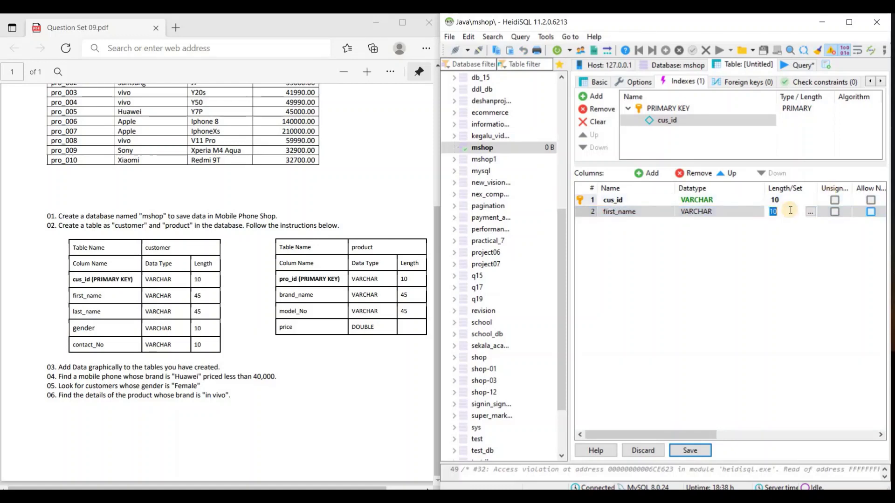
{"action": "type", "text": "45"}
{"action": "left_click", "coordinate": [772, 292]}
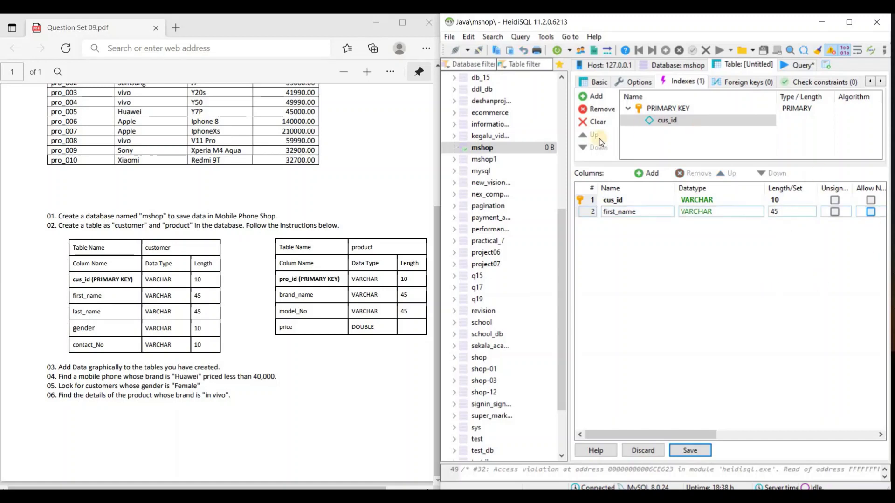
Step: Add a last_name column to the customer table with datatype VARCHAR and length 45
{"action": "left_click", "coordinate": [647, 173]}
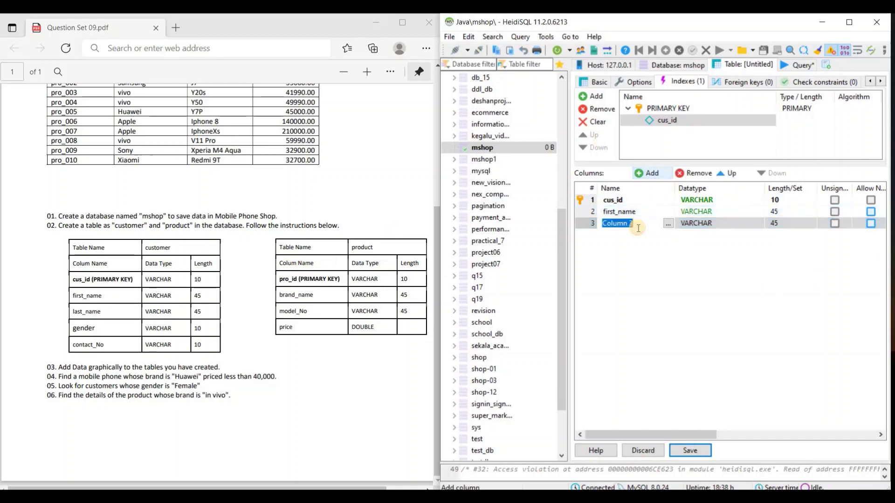
{"action": "type", "text": "last_name"}
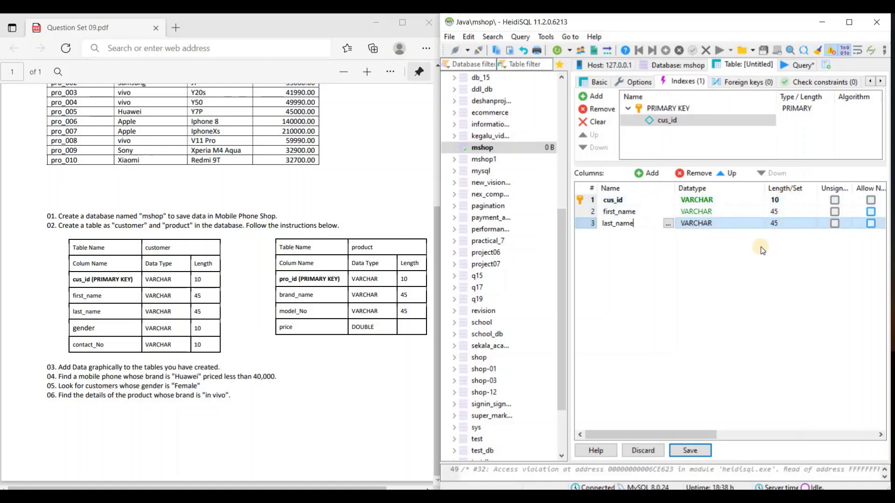
{"action": "left_click", "coordinate": [753, 276]}
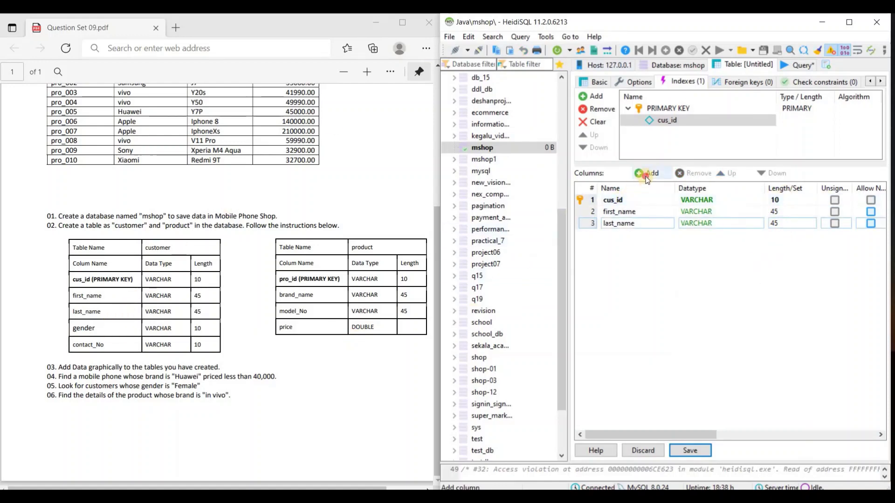
Step: Add a gender column to the customer table with datatype VARCHAR and length 10
{"action": "left_click", "coordinate": [647, 177]}
{"action": "type", "text": "gender"}
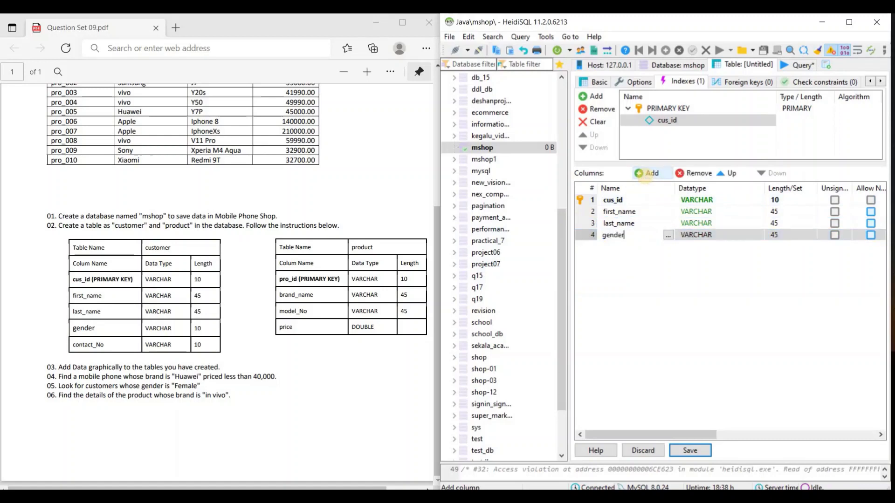
{"action": "left_click", "coordinate": [713, 271]}
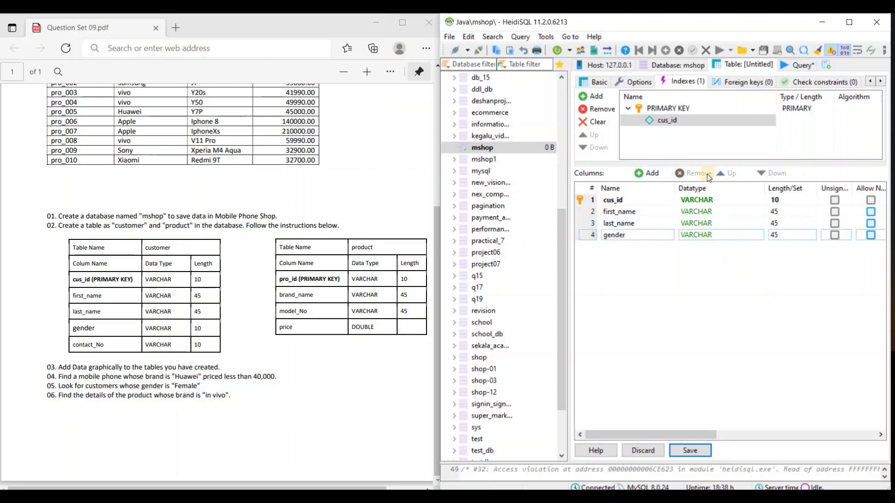
{"action": "left_click", "coordinate": [768, 236]}
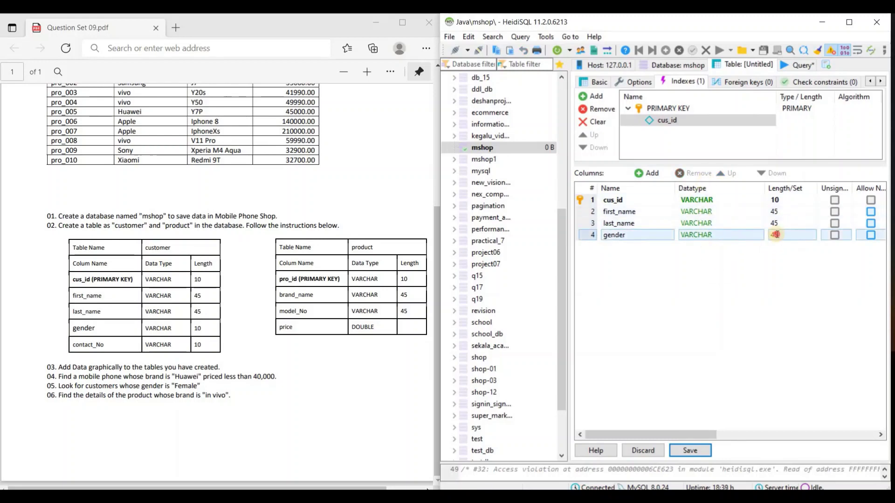
{"action": "left_click", "coordinate": [774, 234]}
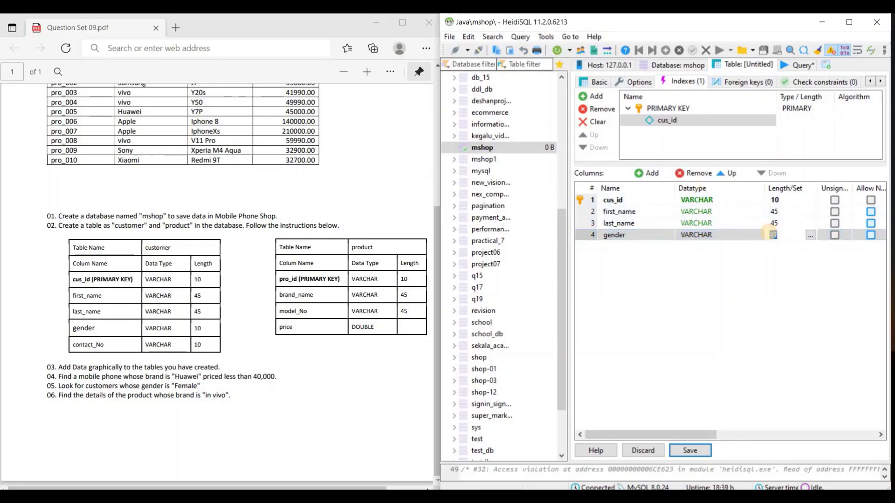
{"action": "type", "text": "10"}
{"action": "left_click", "coordinate": [748, 306]}
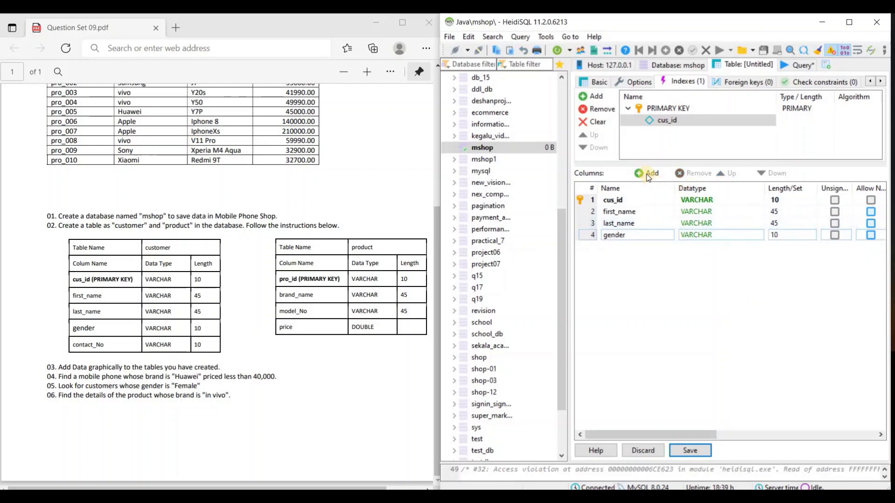
Step: Add a contact_No column to the customer table with datatype VARCHAR and length 10
{"action": "left_click", "coordinate": [648, 174]}
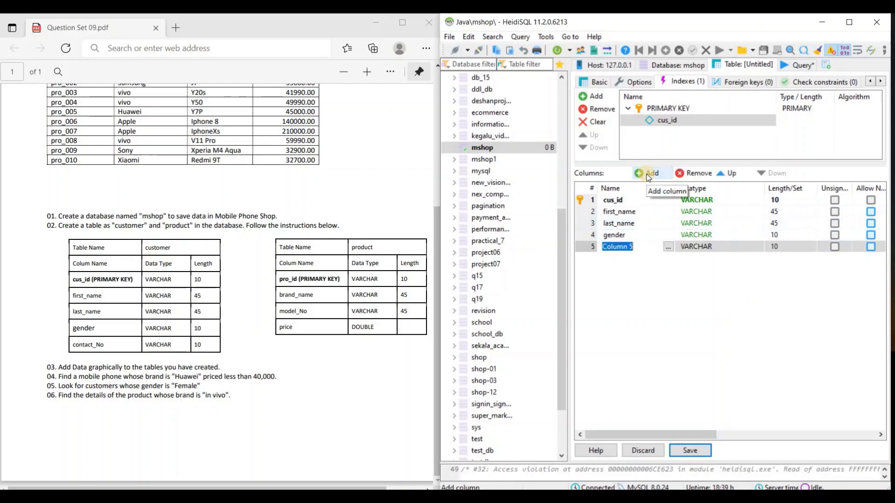
{"action": "type", "text": "cont"}
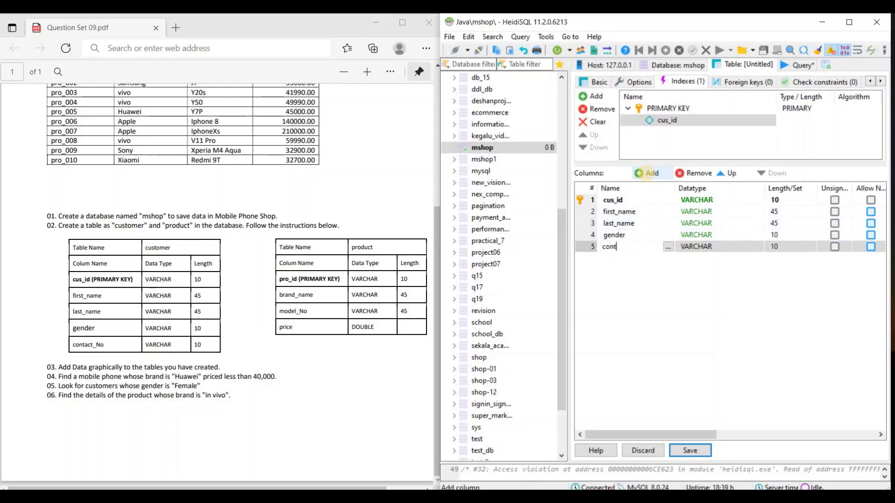
{"action": "type", "text": "act_No"}
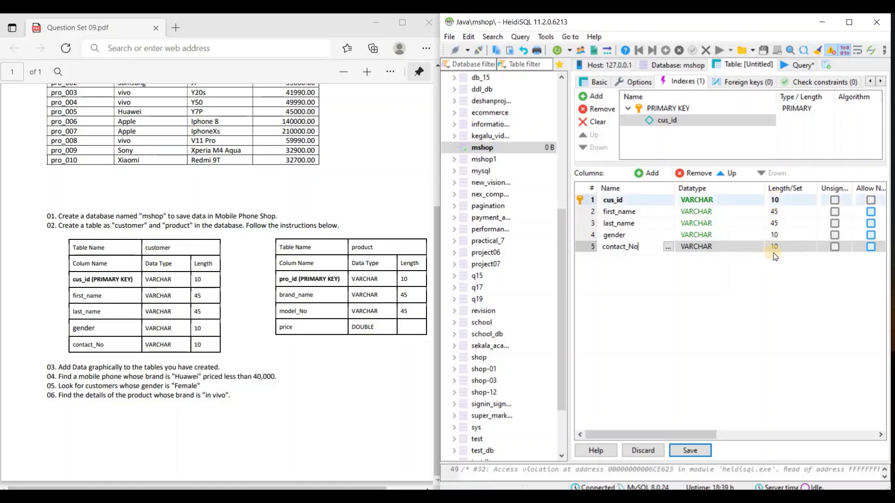
{"action": "left_click", "coordinate": [790, 267]}
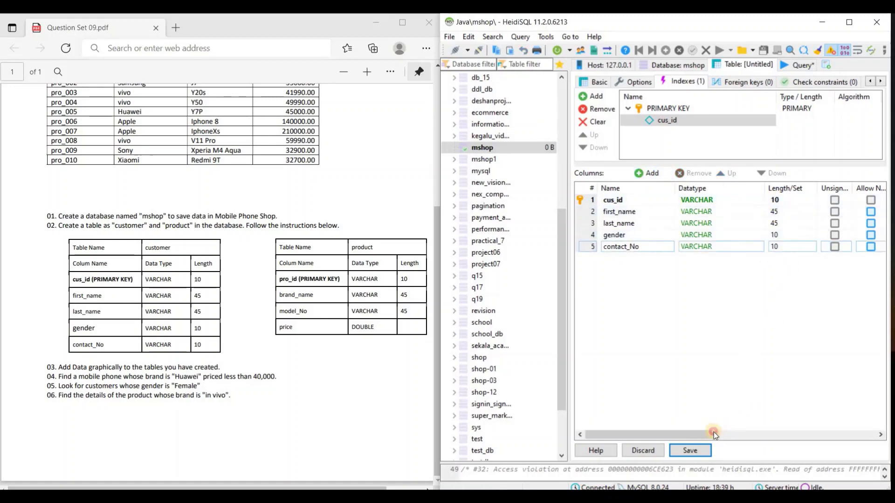
Step: Set the default of the first_name column to NULL
{"action": "left_click_drag", "start_coordinate": [714, 432], "coordinate": [735, 432]}
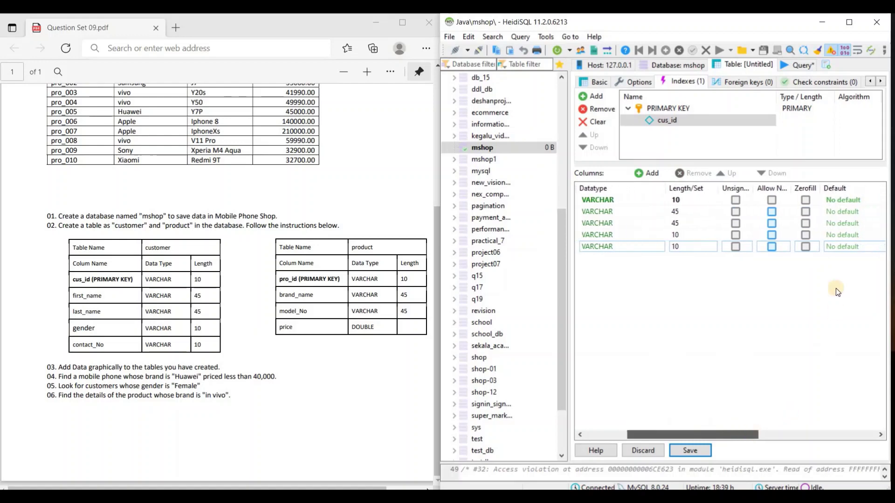
{"action": "double_click", "coordinate": [840, 214]}
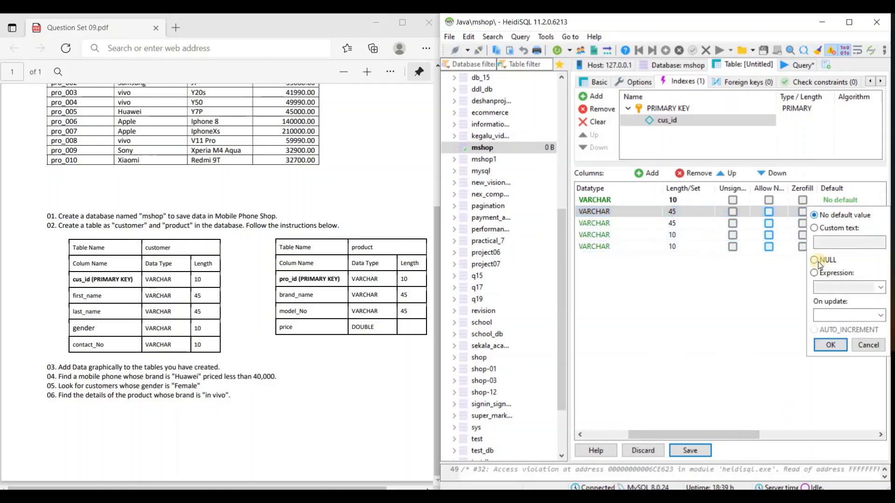
{"action": "left_click", "coordinate": [813, 259]}
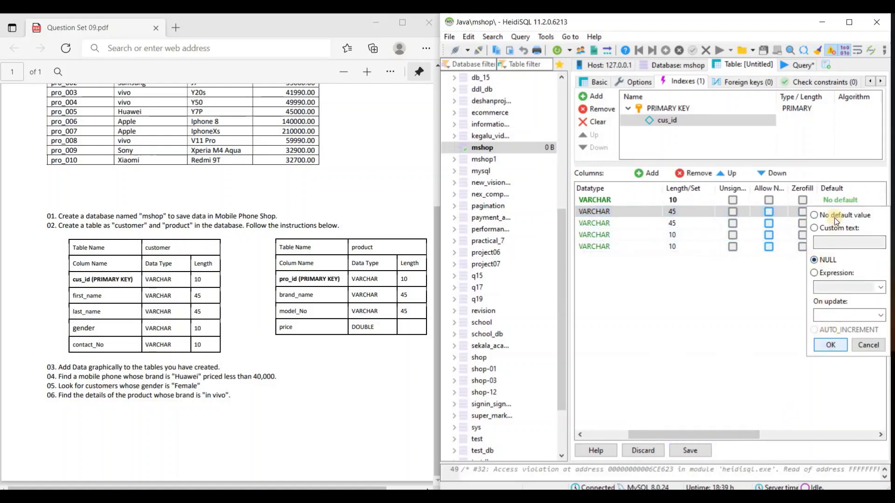
{"action": "left_click", "coordinate": [830, 345]}
Step: Allow NULL values in the last_name, gender and contact_No columns
{"action": "left_click", "coordinate": [770, 224]}
{"action": "left_click", "coordinate": [770, 234]}
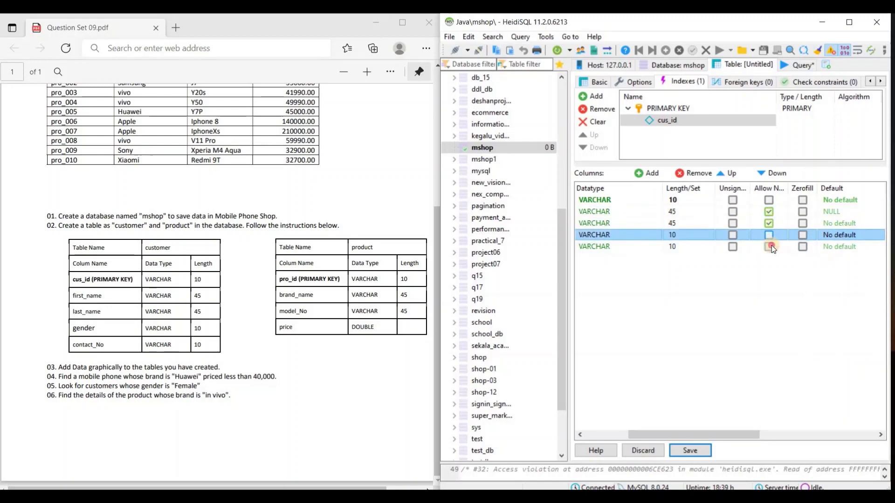
{"action": "left_click", "coordinate": [770, 246]}
Step: Set the default of the last_name, gender and contact_No columns to NULL
{"action": "double_click", "coordinate": [829, 223]}
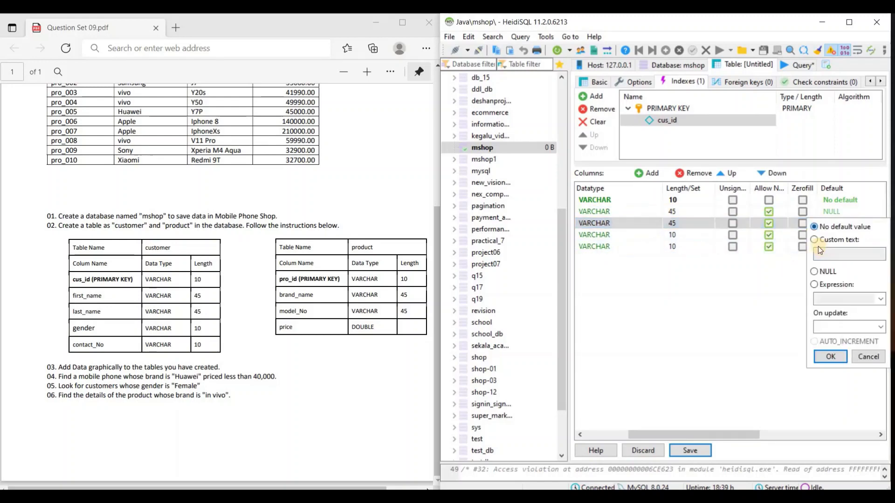
{"action": "left_click", "coordinate": [813, 272]}
{"action": "left_click", "coordinate": [830, 358]}
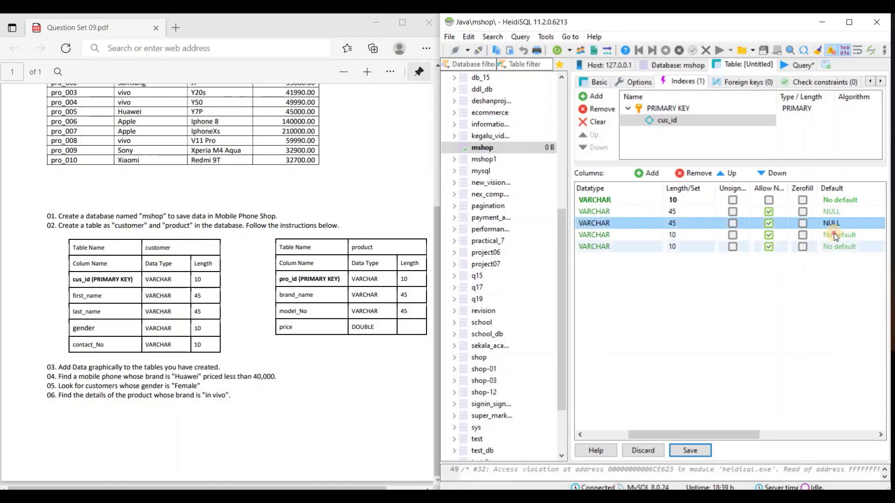
{"action": "left_click", "coordinate": [834, 234]}
{"action": "left_click", "coordinate": [813, 283]}
{"action": "left_click", "coordinate": [830, 368]}
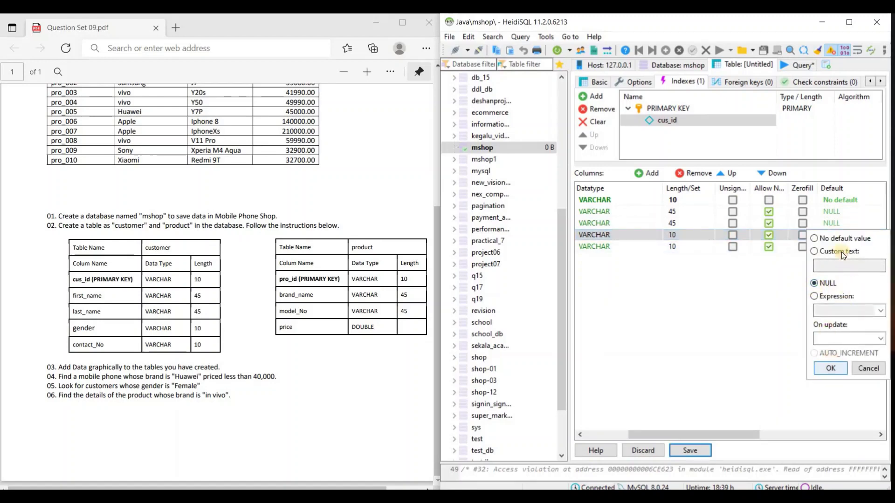
{"action": "left_click", "coordinate": [840, 250]}
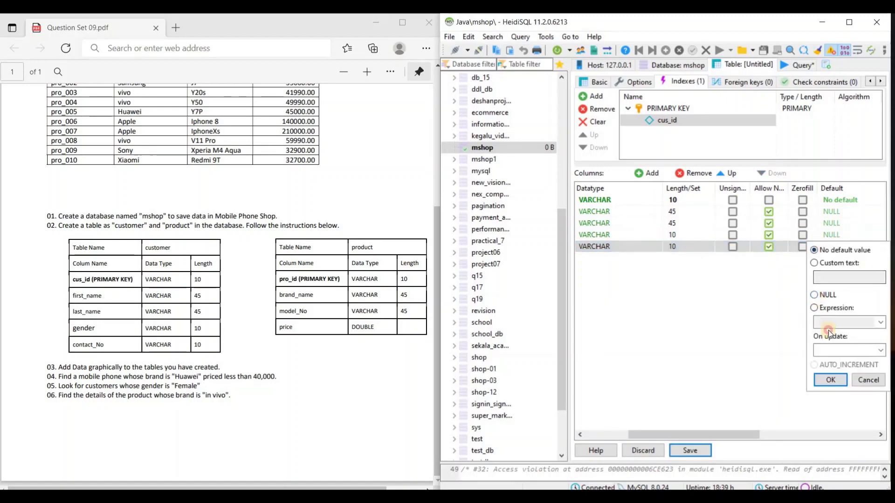
{"action": "left_click", "coordinate": [814, 295]}
{"action": "left_click", "coordinate": [840, 380]}
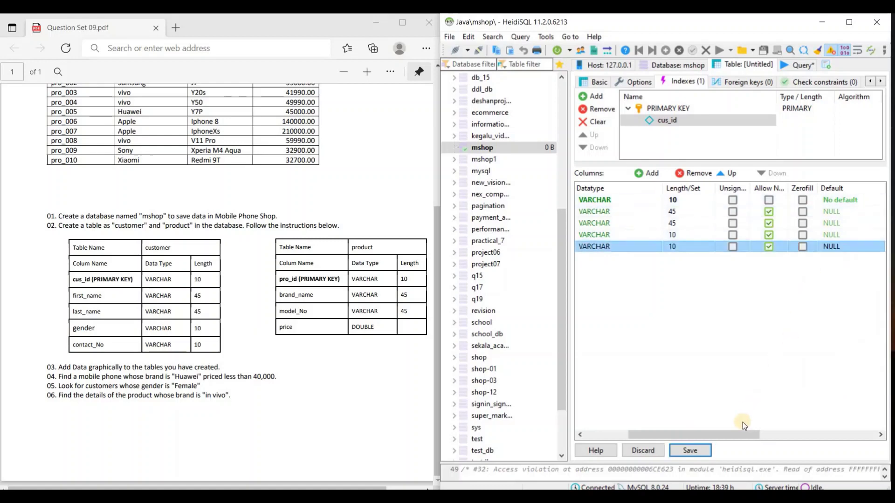
Step: Save the customer table and open its data view
{"action": "left_click_drag", "start_coordinate": [740, 434], "coordinate": [697, 434]}
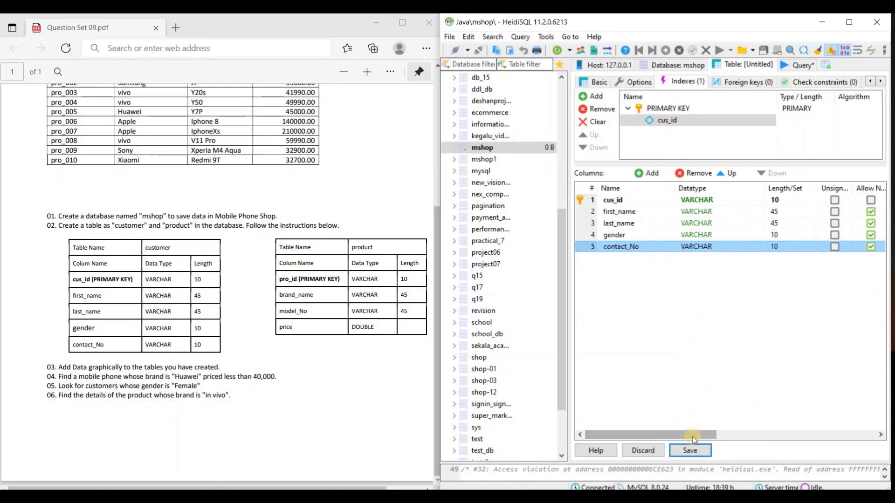
{"action": "left_click", "coordinate": [688, 451]}
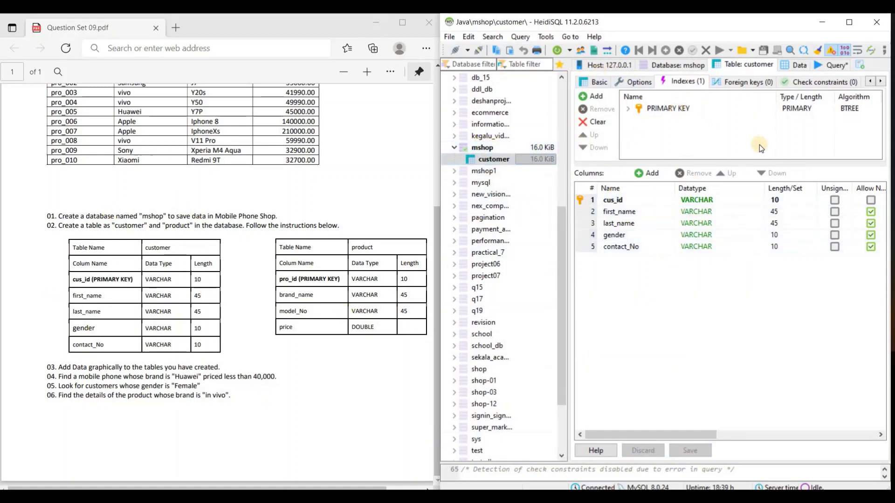
{"action": "left_click", "coordinate": [804, 64]}
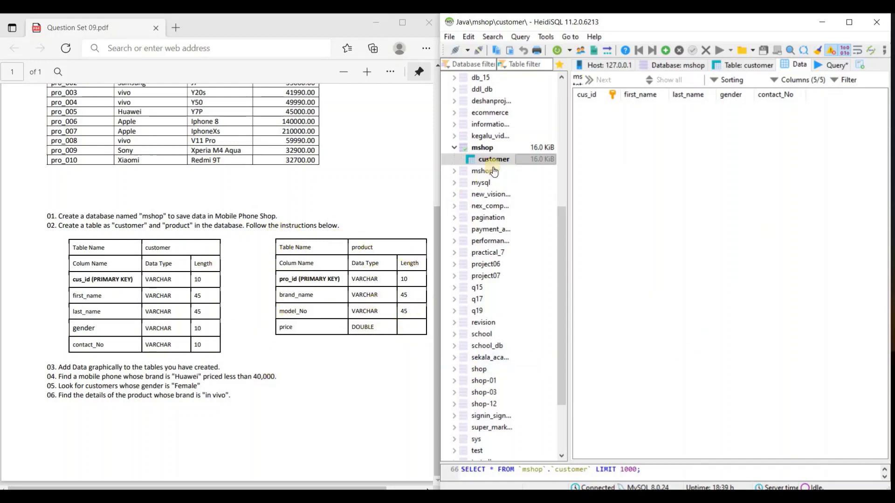
Step: Start a new table named product in the mshop database
{"action": "left_click", "coordinate": [495, 149]}
{"action": "right_click", "coordinate": [495, 148]}
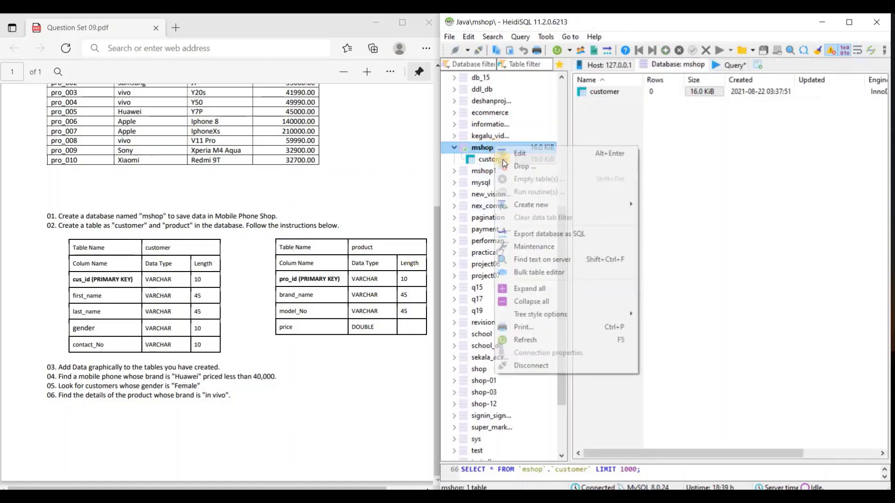
{"action": "mouse_move", "coordinate": [547, 205]}
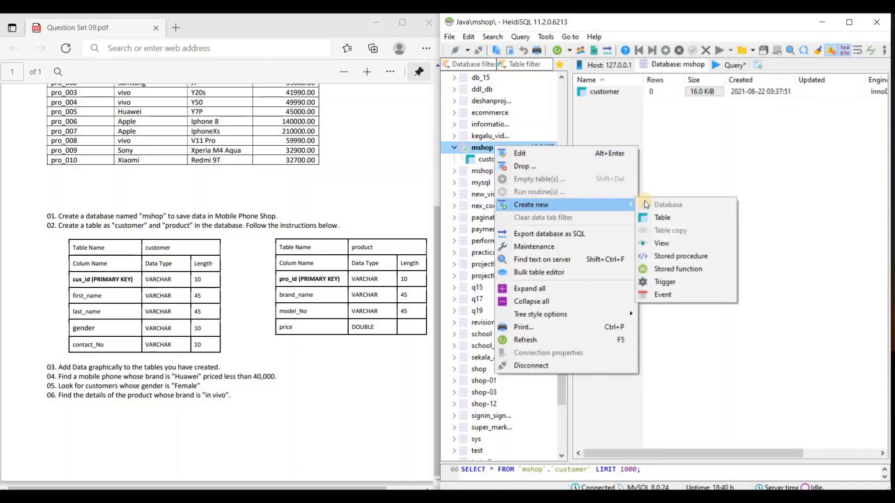
{"action": "left_click", "coordinate": [673, 216]}
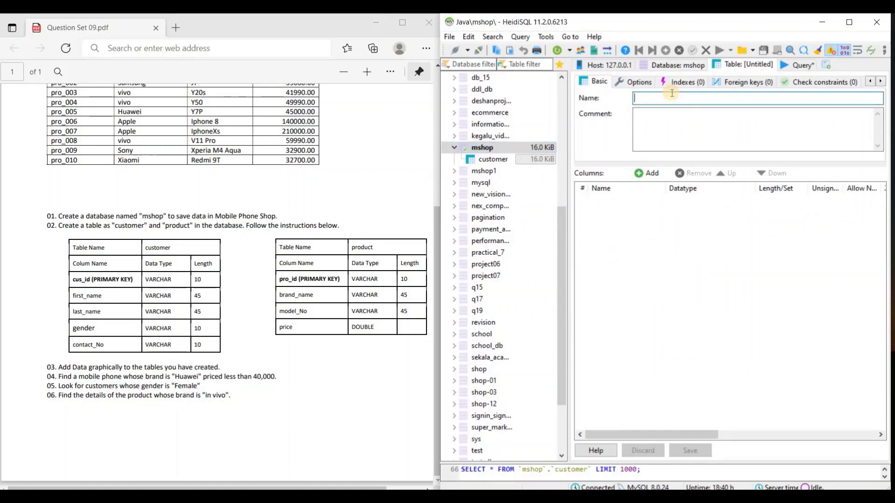
{"action": "type", "text": "product"}
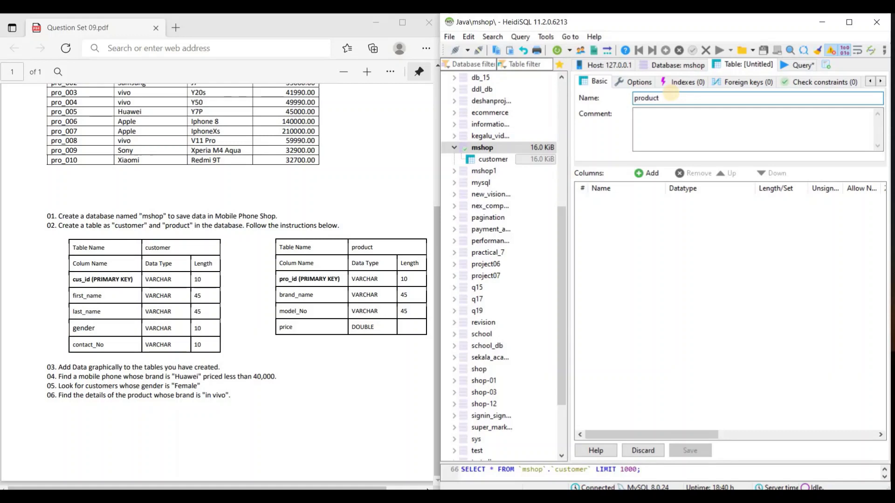
Step: Add a first column named pro_id to the product table
{"action": "left_click", "coordinate": [646, 173]}
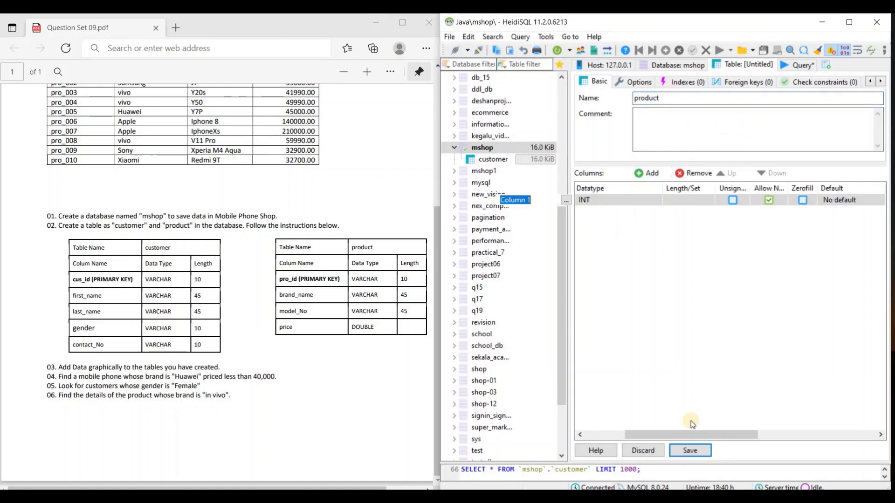
{"action": "left_click_drag", "start_coordinate": [687, 435], "coordinate": [628, 436]}
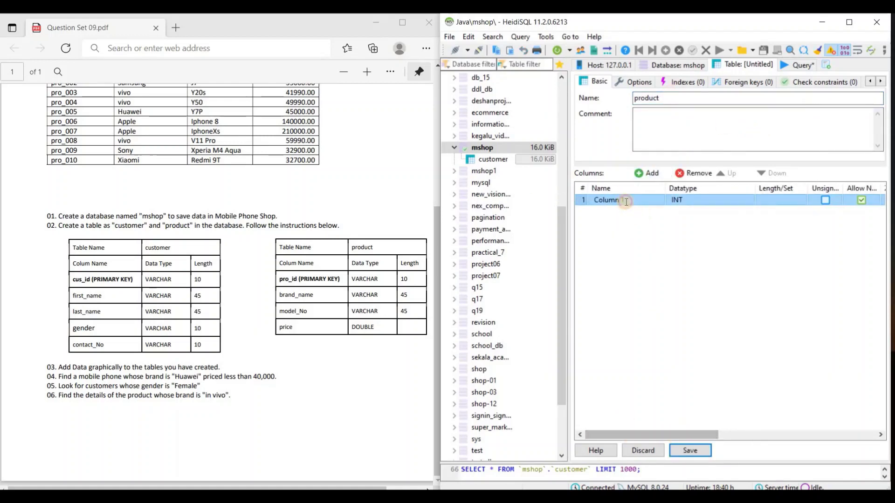
{"action": "left_click", "coordinate": [625, 201]}
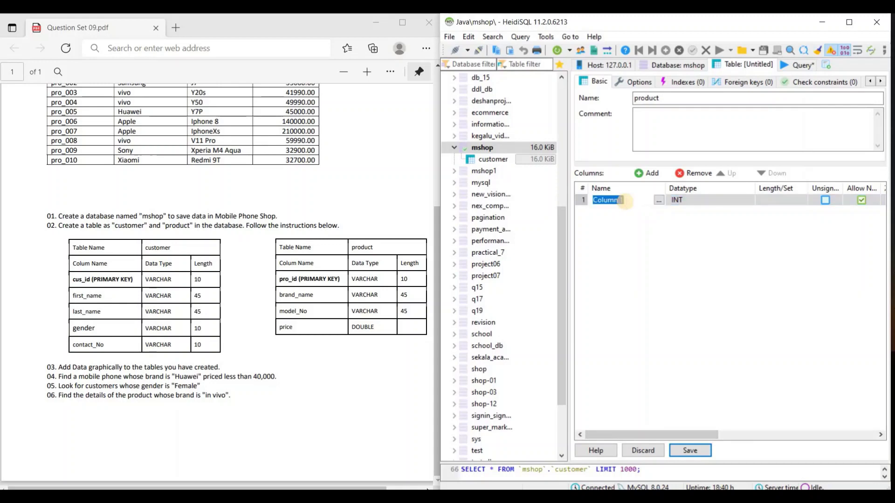
{"action": "type", "text": "pro_"}
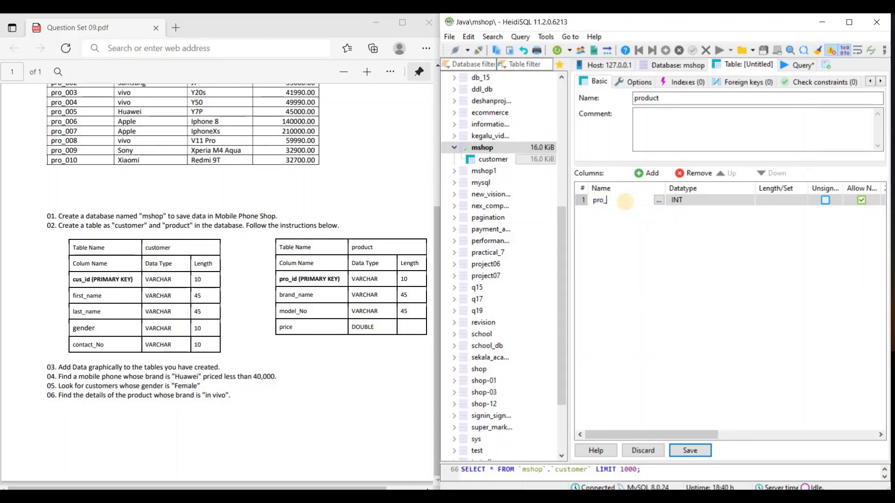
{"action": "type", "text": "id"}
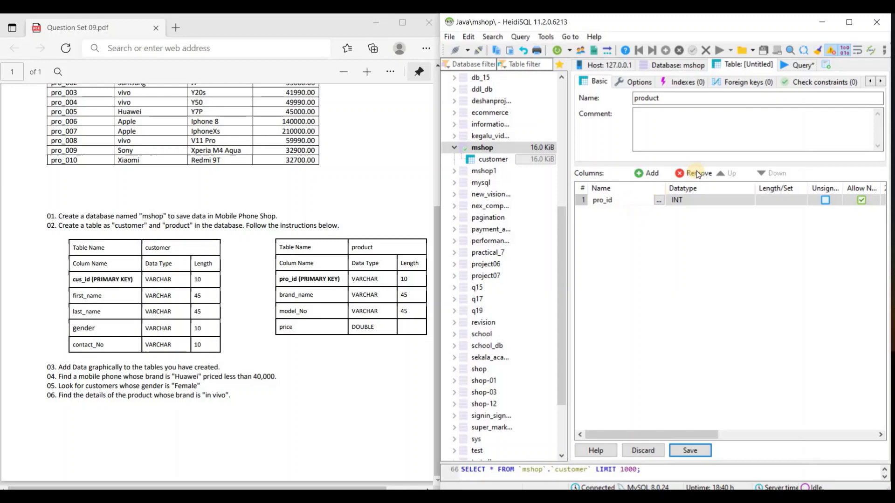
Step: Set the pro_id column's datatype to VARCHAR with a length of 10
{"action": "left_click", "coordinate": [711, 198]}
{"action": "left_click", "coordinate": [712, 200]}
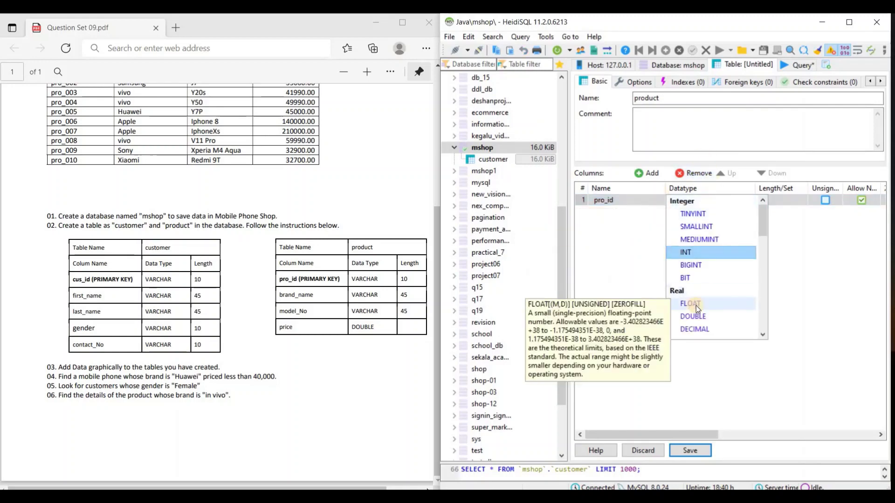
{"action": "scroll", "coordinate": [695, 306], "scroll_direction": "down", "scroll_amount": 3}
{"action": "left_click", "coordinate": [694, 278]}
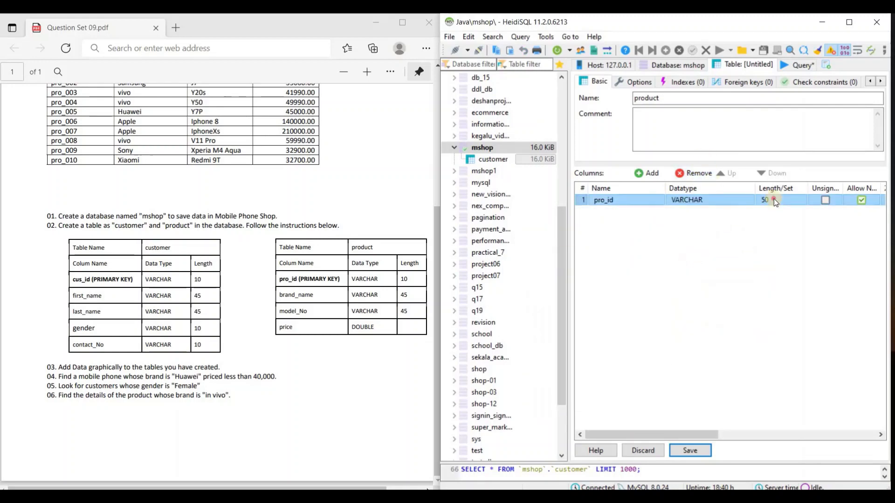
{"action": "left_click", "coordinate": [773, 198]}
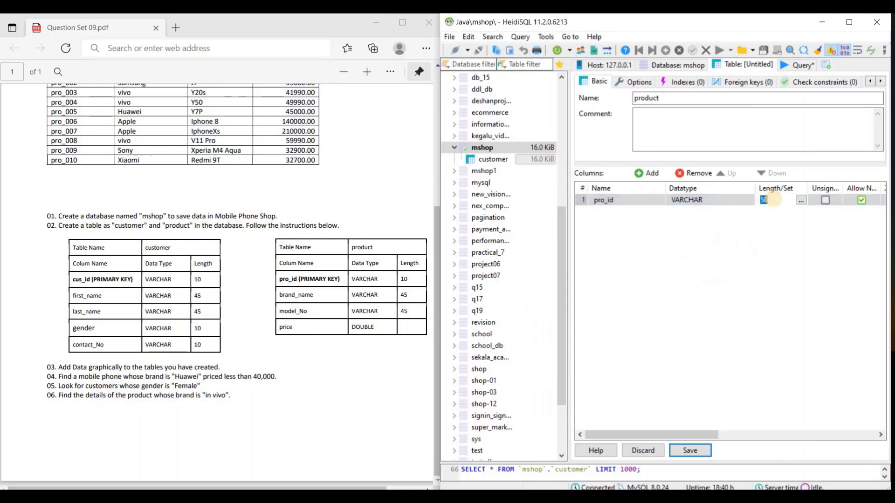
{"action": "type", "text": "10"}
{"action": "key", "text": "Return"}
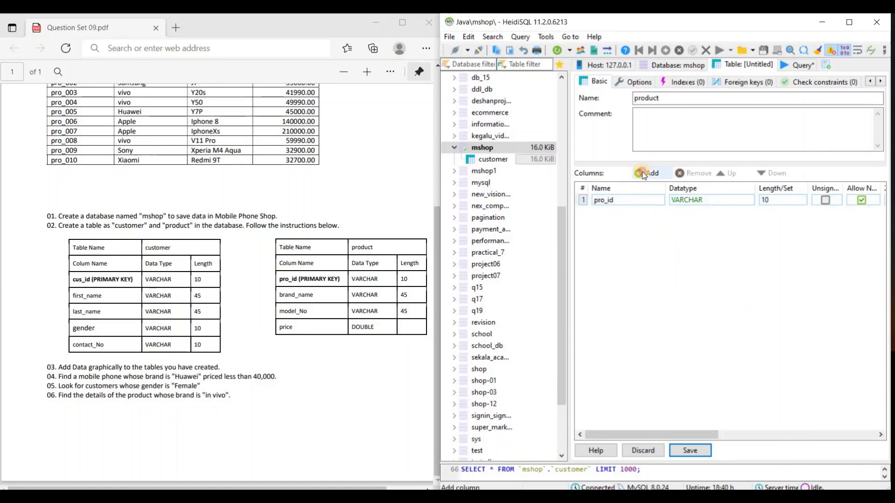
Step: Add a VARCHAR column named brand_name with a length of 45 below pro_id
{"action": "left_click", "coordinate": [645, 174]}
{"action": "type", "text": "b"}
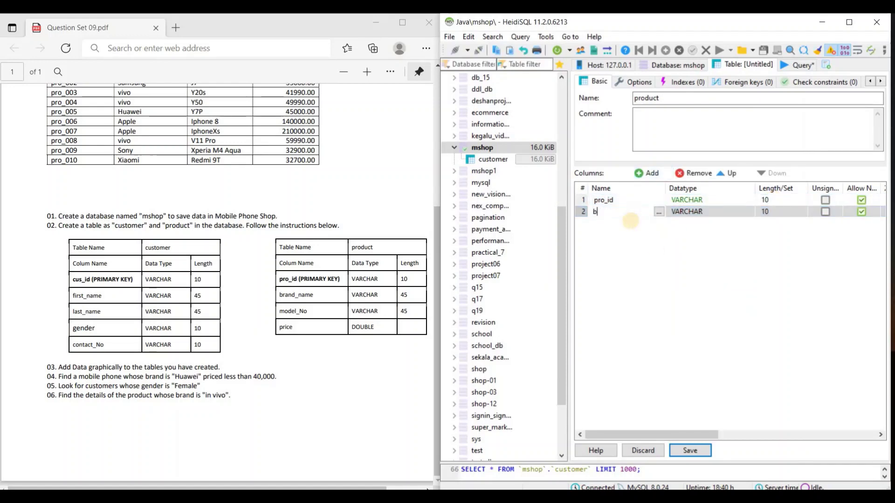
{"action": "type", "text": "rand_name"}
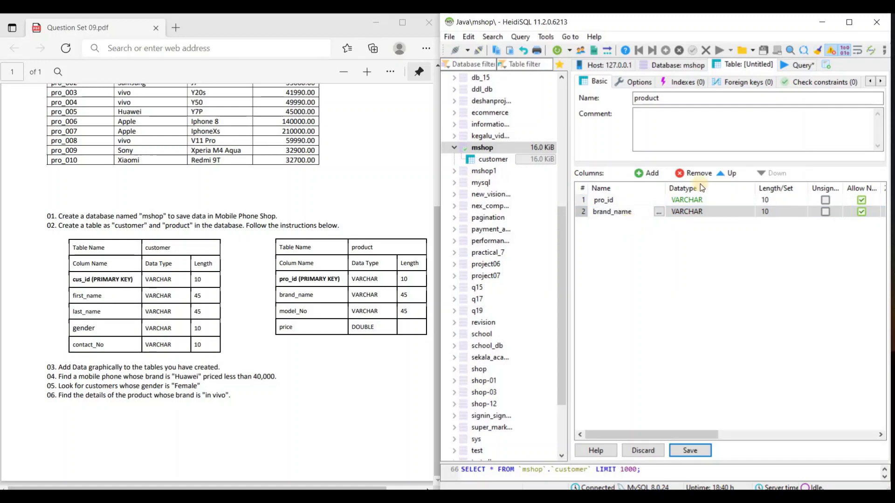
{"action": "left_click", "coordinate": [751, 212]}
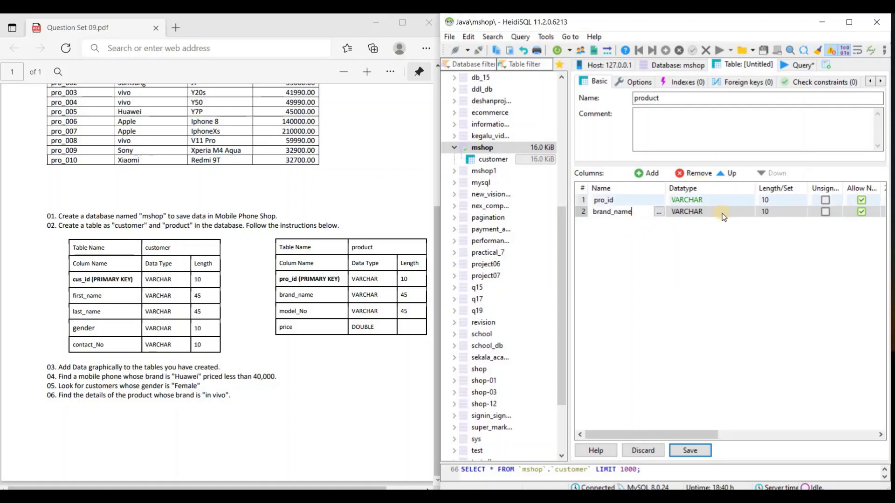
{"action": "left_click", "coordinate": [766, 211]}
{"action": "type", "text": "45"}
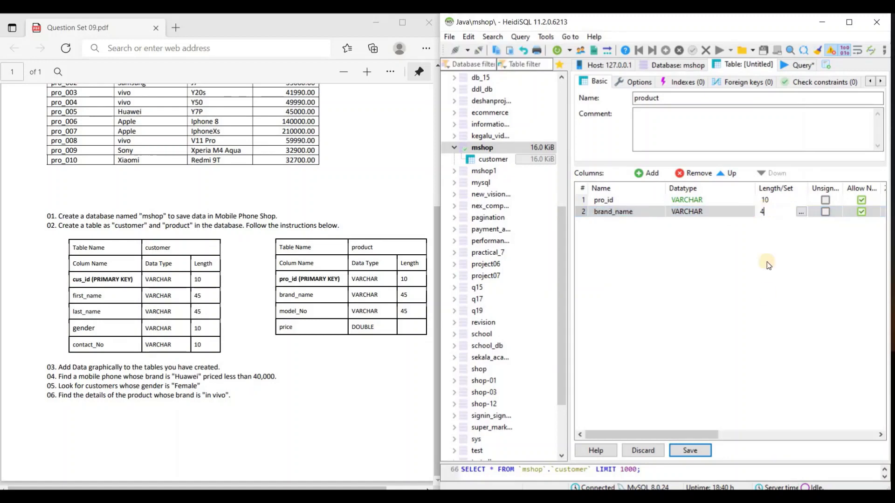
{"action": "left_click", "coordinate": [767, 298]}
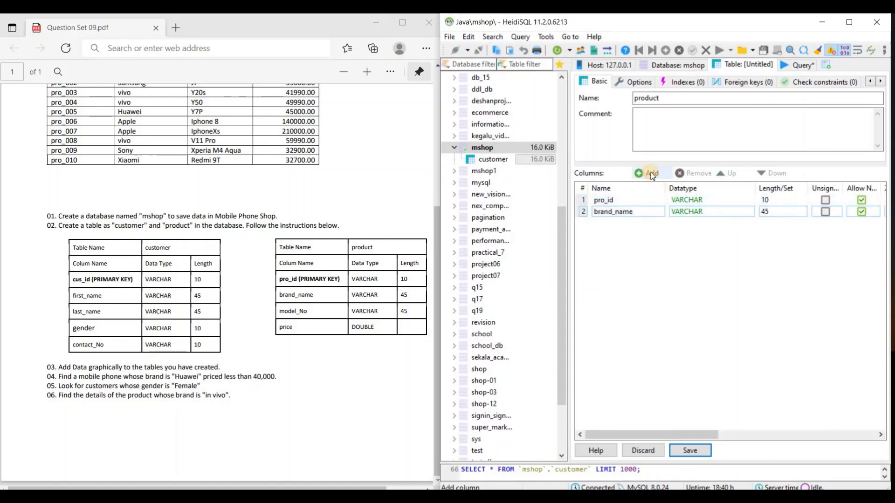
Step: Add a VARCHAR column named model_No with a length of 45 below brand_name
{"action": "left_click", "coordinate": [651, 173]}
{"action": "type", "text": "model_"}
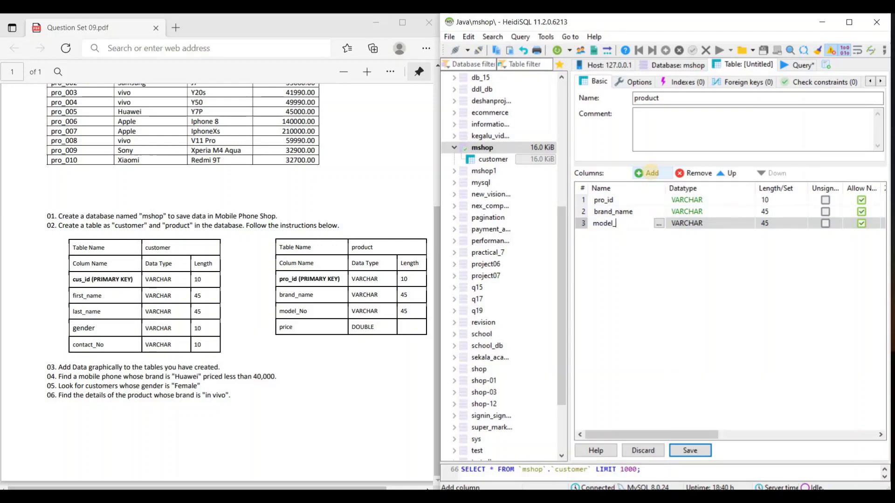
{"action": "type", "text": "No"}
{"action": "left_click", "coordinate": [744, 237]}
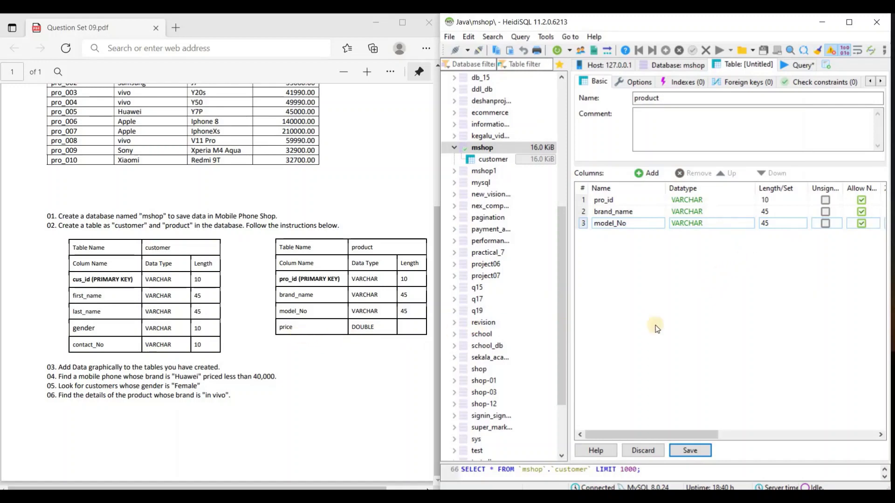
Step: Add a fourth column named price and set its datatype to DOUBLE
{"action": "left_click", "coordinate": [643, 174]}
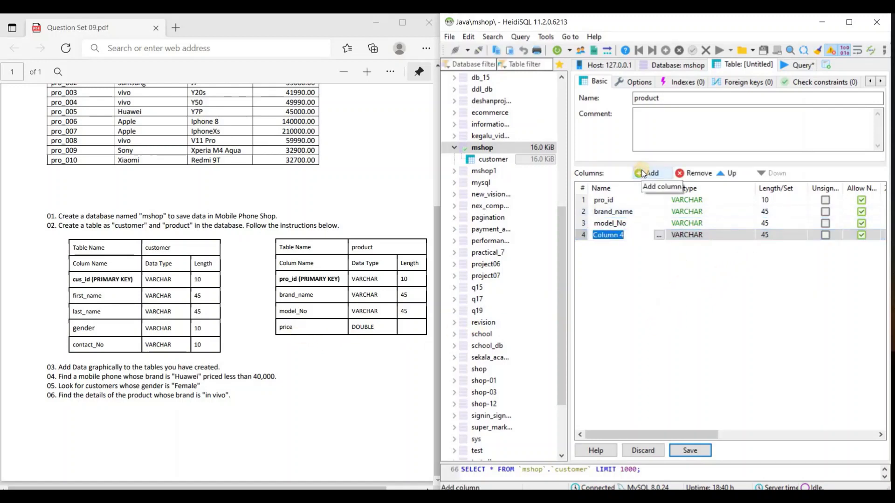
{"action": "key", "text": "BackSpace"}
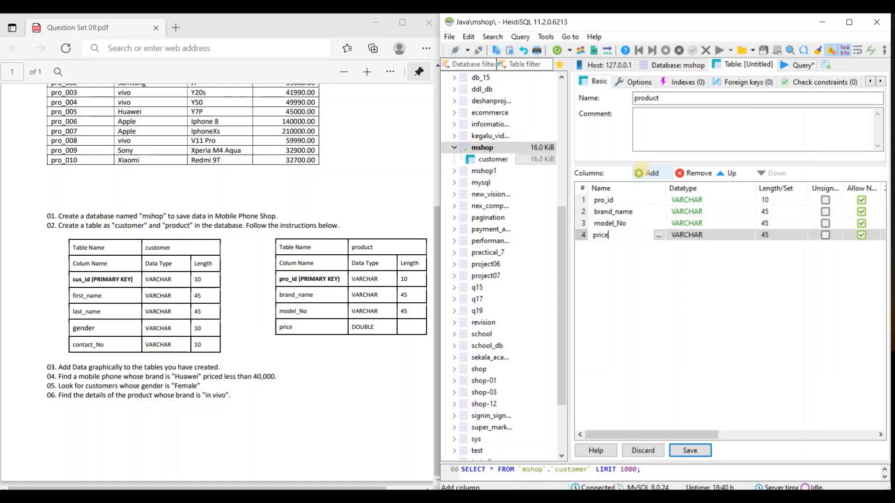
{"action": "left_click", "coordinate": [694, 236]}
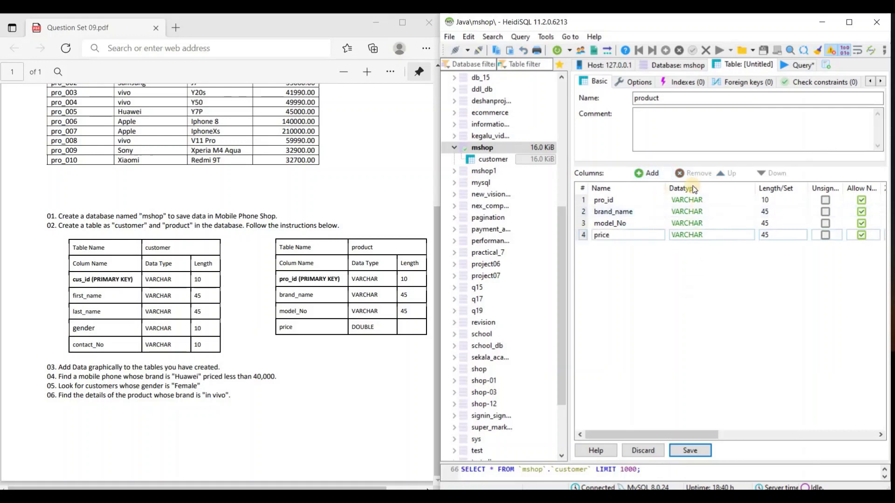
{"action": "left_click", "coordinate": [694, 236]}
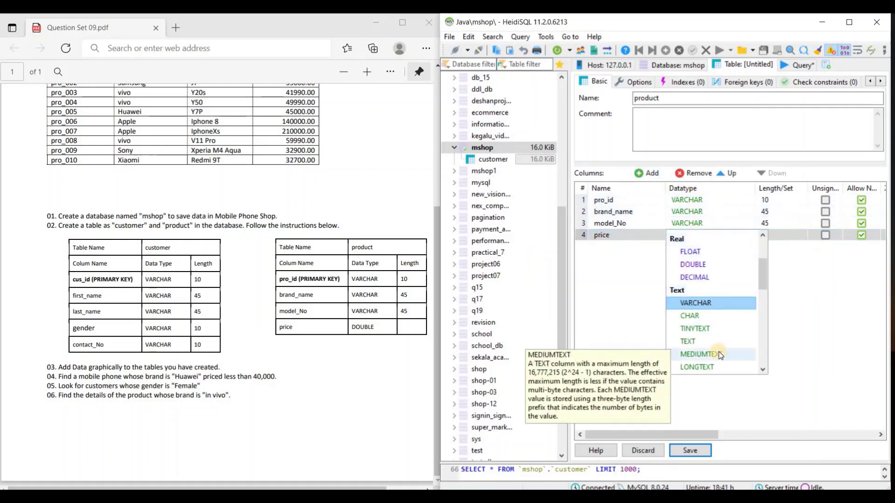
{"action": "scroll", "coordinate": [695, 304], "scroll_direction": "down", "scroll_amount": 3}
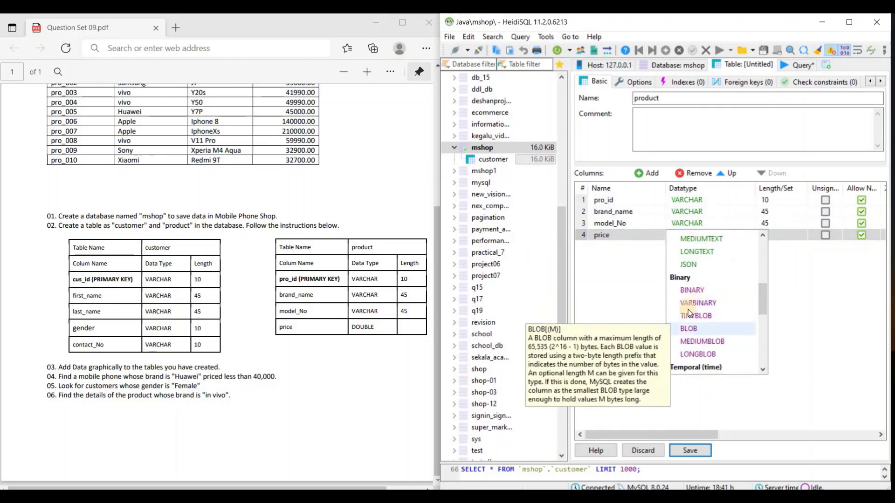
{"action": "scroll", "coordinate": [698, 326], "scroll_direction": "up", "scroll_amount": 3}
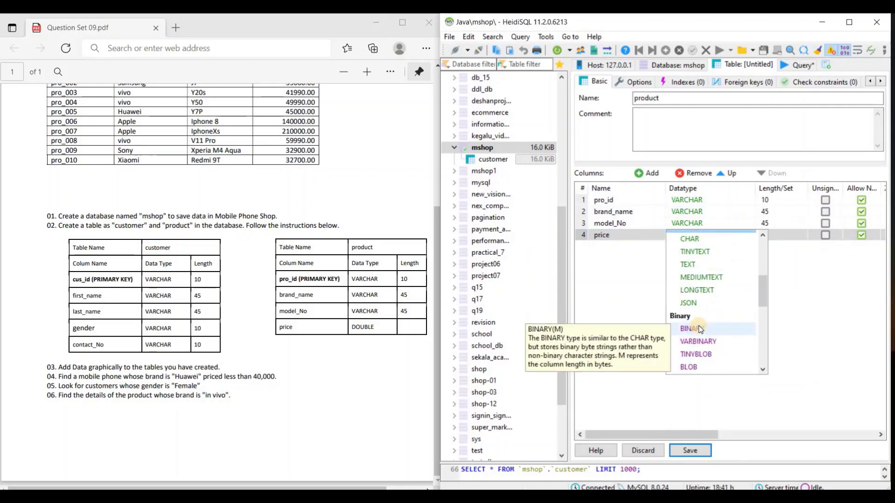
{"action": "scroll", "coordinate": [703, 333], "scroll_direction": "up", "scroll_amount": 2}
{"action": "left_click", "coordinate": [703, 265]}
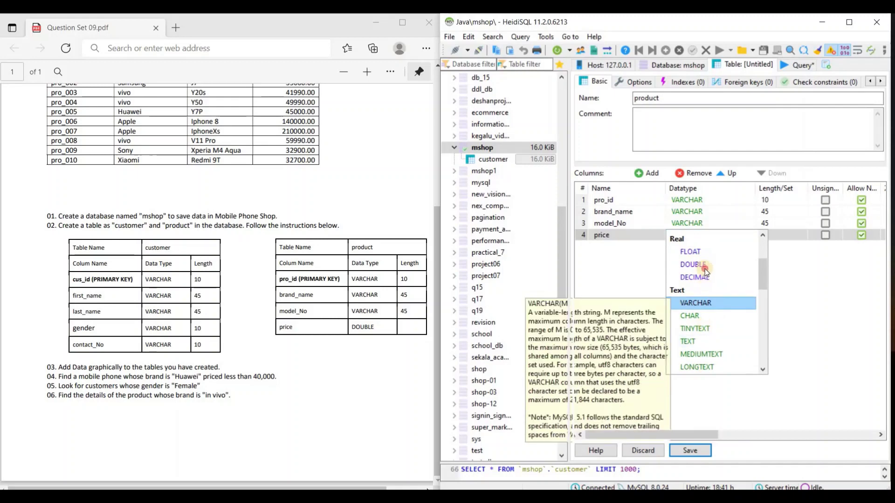
{"action": "left_click", "coordinate": [752, 309]}
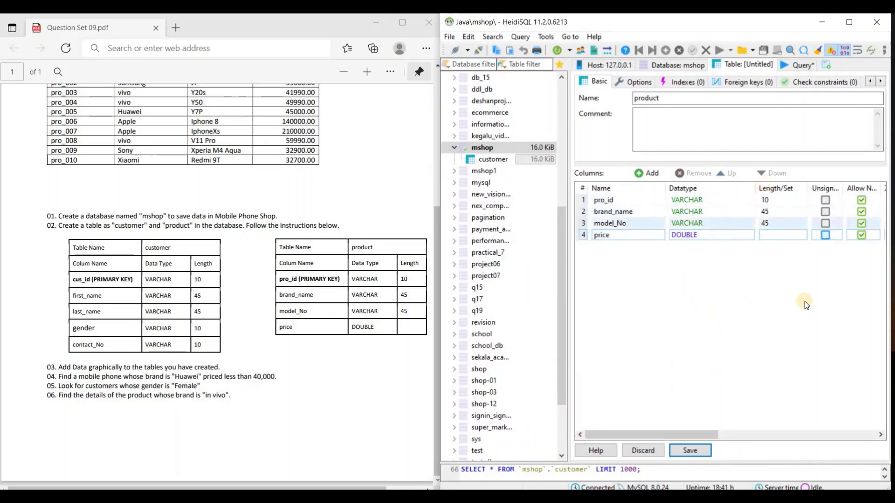
Step: Save the product table and open its data view
{"action": "left_click", "coordinate": [690, 451]}
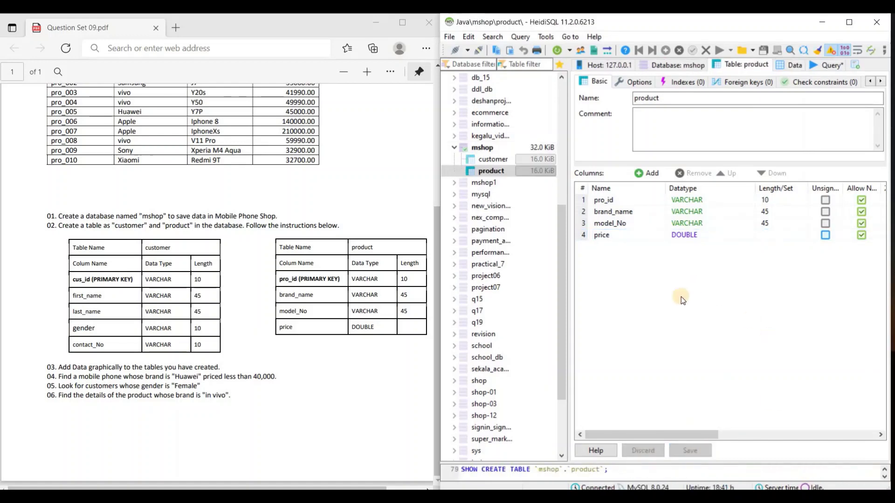
{"action": "left_click_drag", "start_coordinate": [685, 434], "coordinate": [667, 434]}
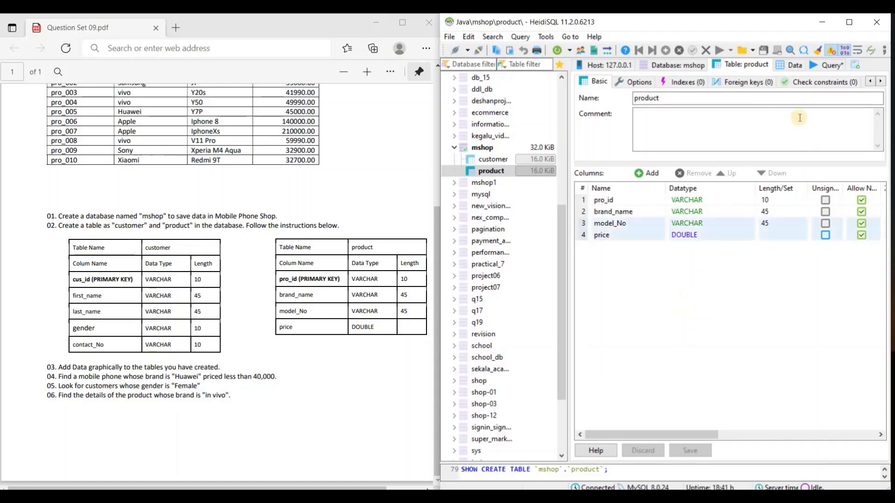
{"action": "left_click", "coordinate": [794, 65]}
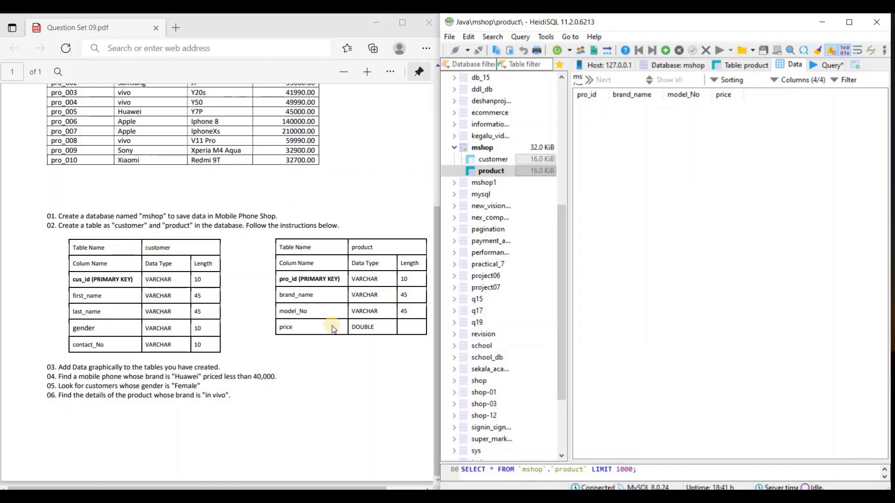
Step: Open the customer table's data and insert a new empty row
{"action": "left_click", "coordinate": [494, 159]}
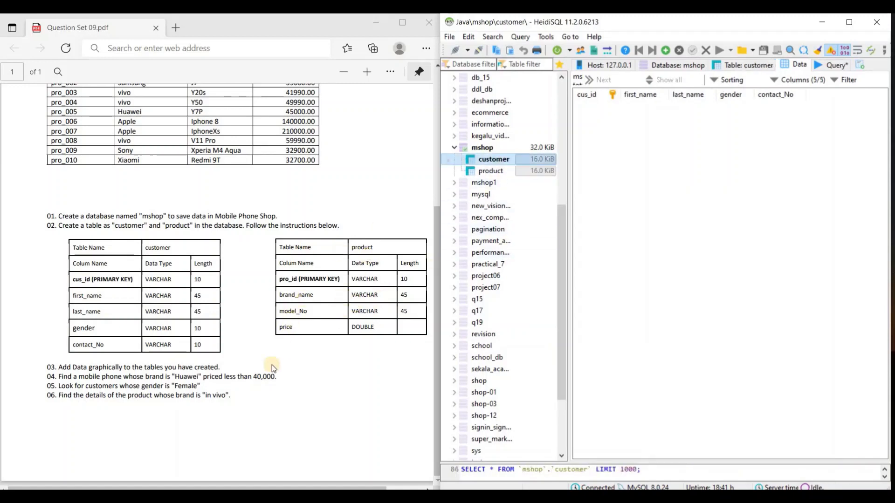
{"action": "scroll", "coordinate": [270, 371], "scroll_direction": "up", "scroll_amount": 5}
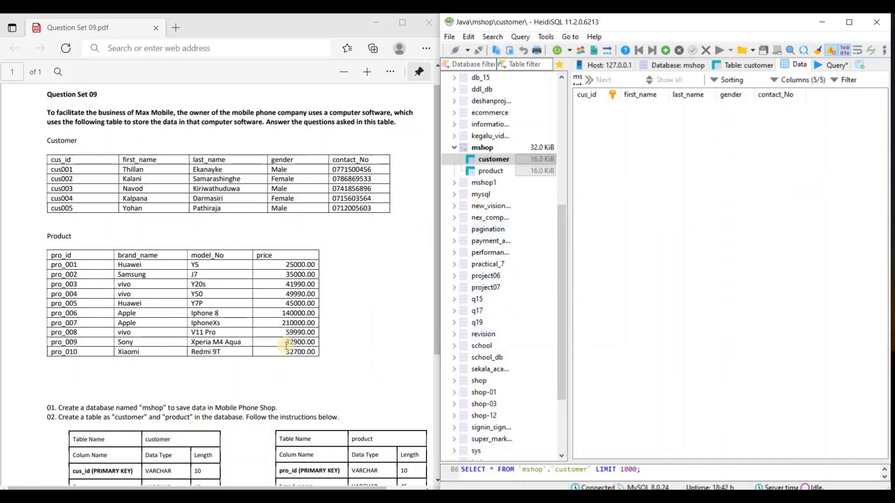
{"action": "scroll", "coordinate": [138, 252], "scroll_direction": "up", "scroll_amount": 1}
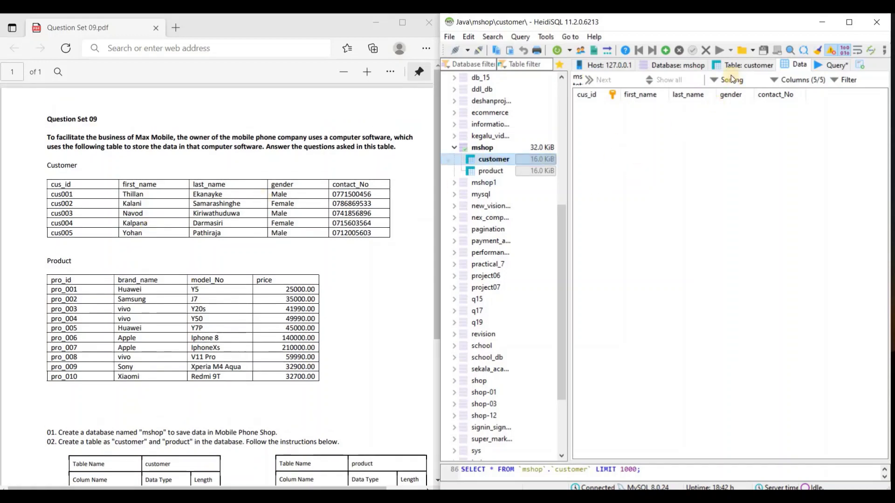
{"action": "left_click", "coordinate": [665, 50]}
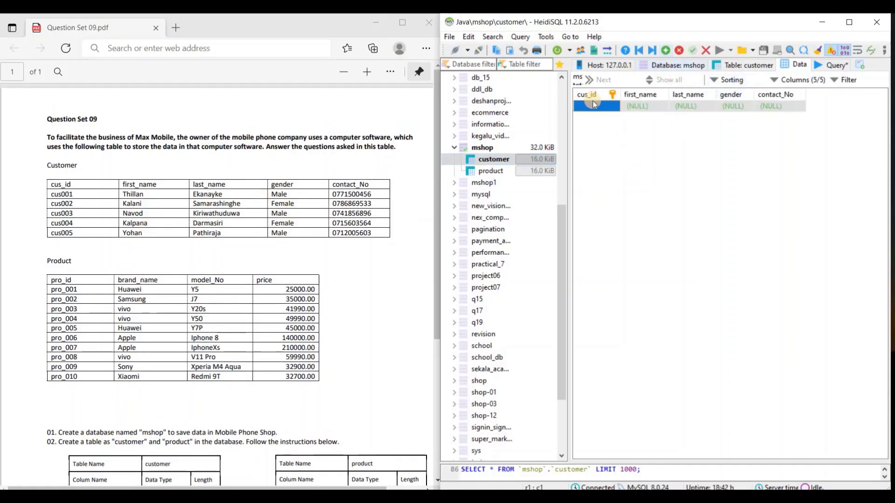
Step: Fill the new row's cus_id with the first customer's ID copied from the Customer table in the PDF
{"action": "double_click", "coordinate": [593, 105]}
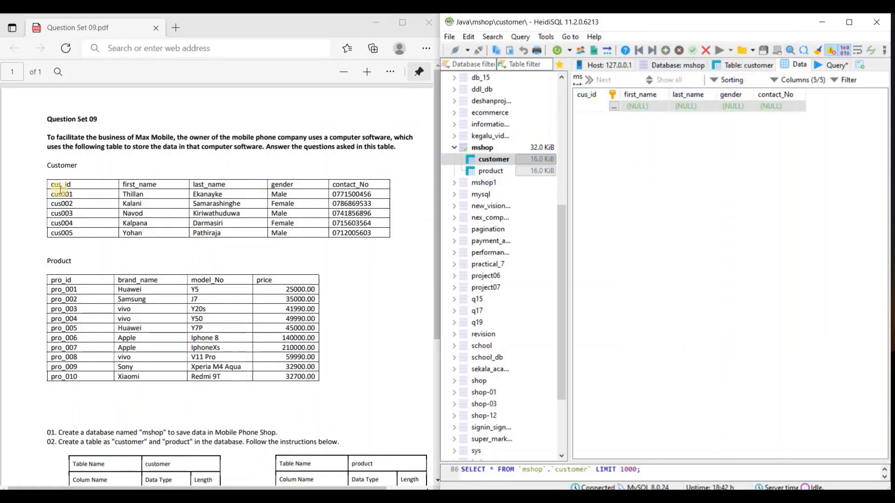
{"action": "left_click_drag", "start_coordinate": [76, 192], "coordinate": [54, 194]}
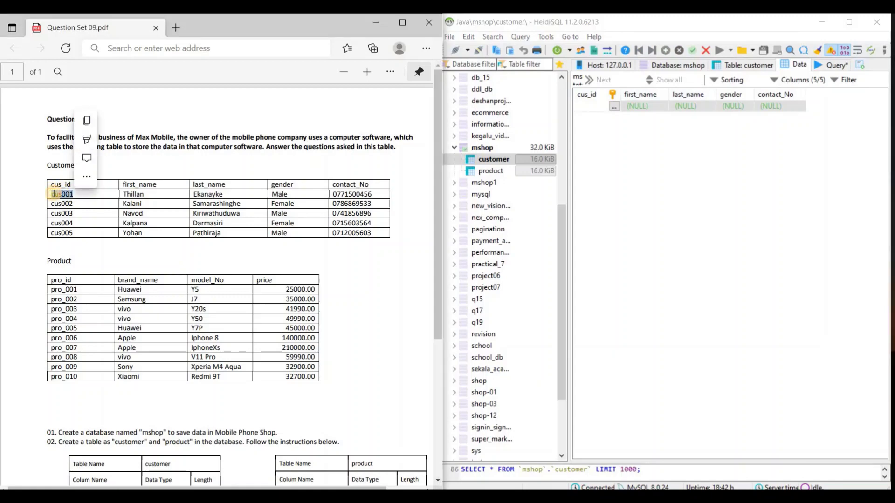
{"action": "key", "text": "ctrl+c"}
{"action": "left_click", "coordinate": [585, 105]}
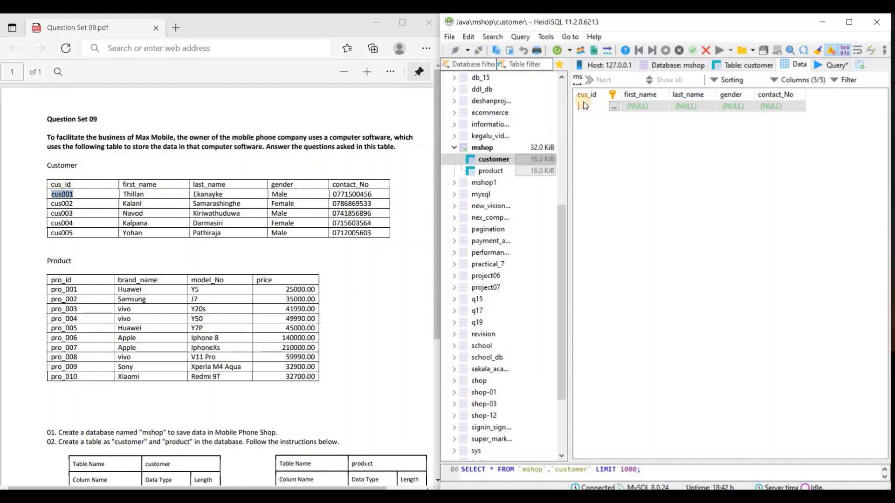
{"action": "key", "text": "Tab"}
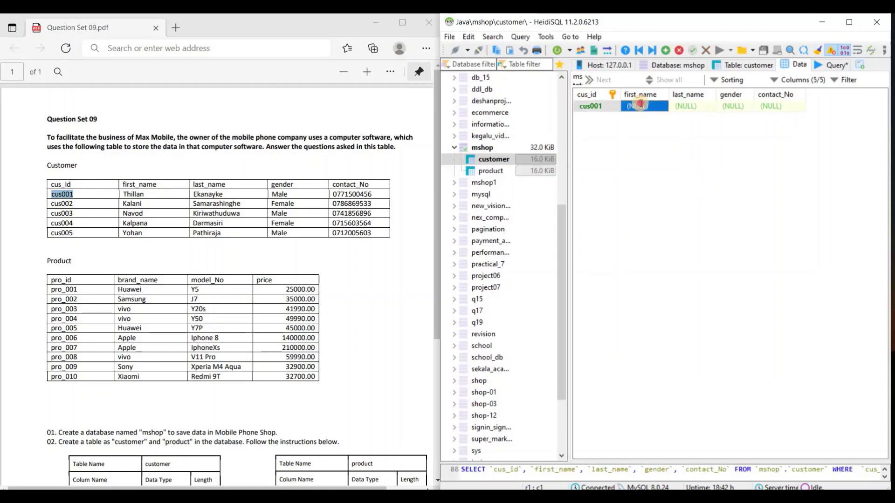
Step: Fill the first customer row's first_name and last_name with the first customer's names from the PDF's Customer table
{"action": "double_click", "coordinate": [117, 194]}
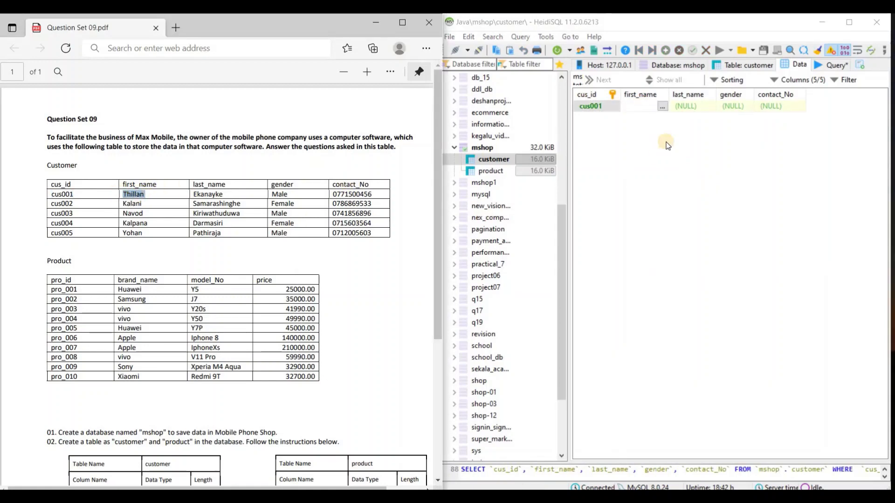
{"action": "left_click", "coordinate": [644, 103]}
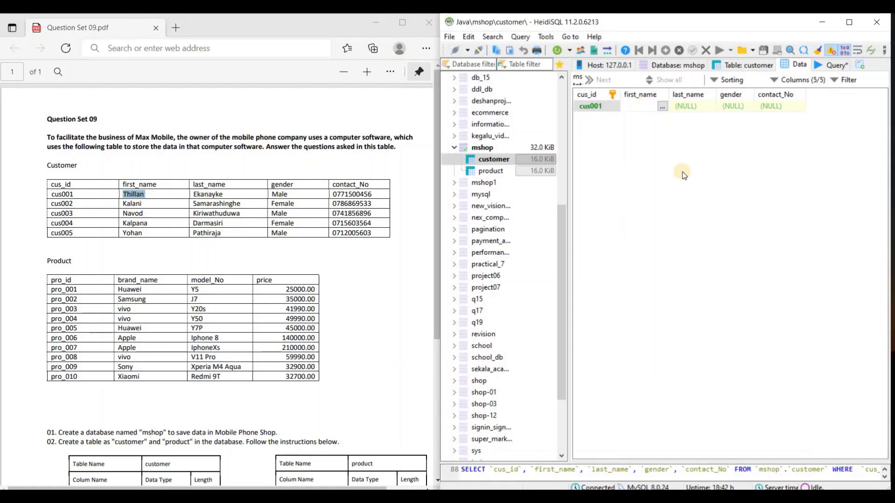
{"action": "key", "text": "Return"}
{"action": "left_click", "coordinate": [223, 194]}
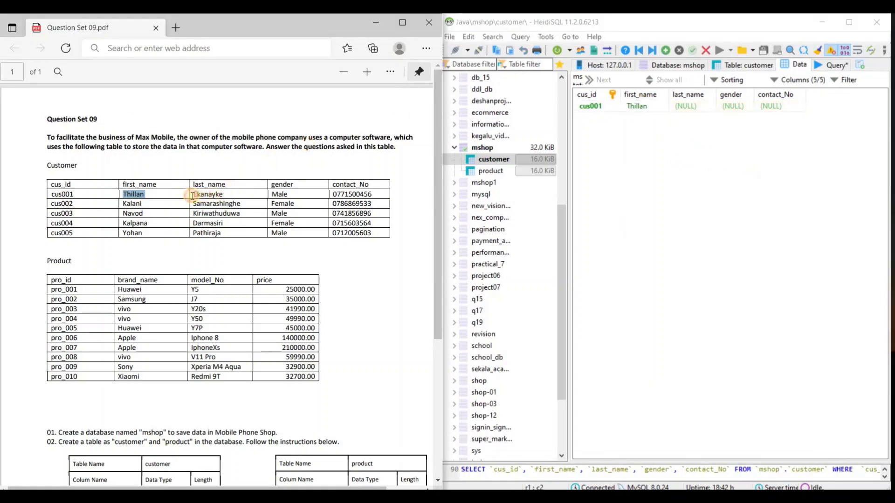
{"action": "left_click", "coordinate": [230, 193]}
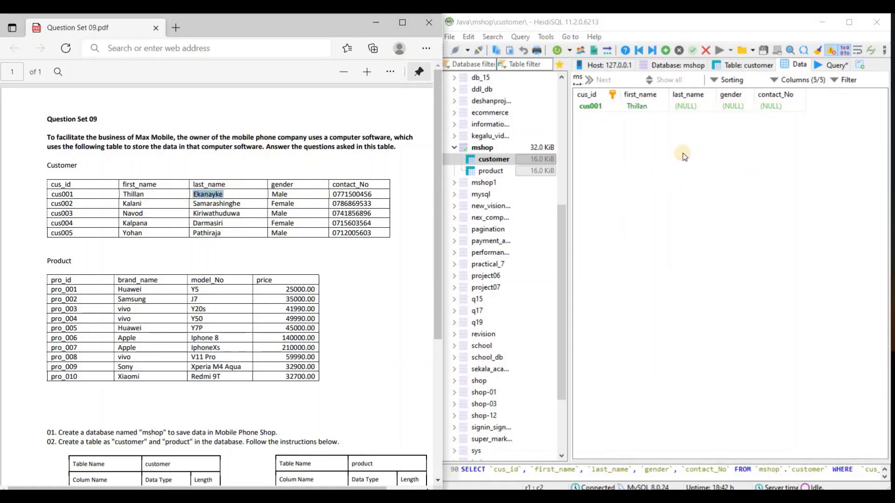
{"action": "left_click", "coordinate": [688, 106]}
{"action": "key", "text": "ctrl+v"}
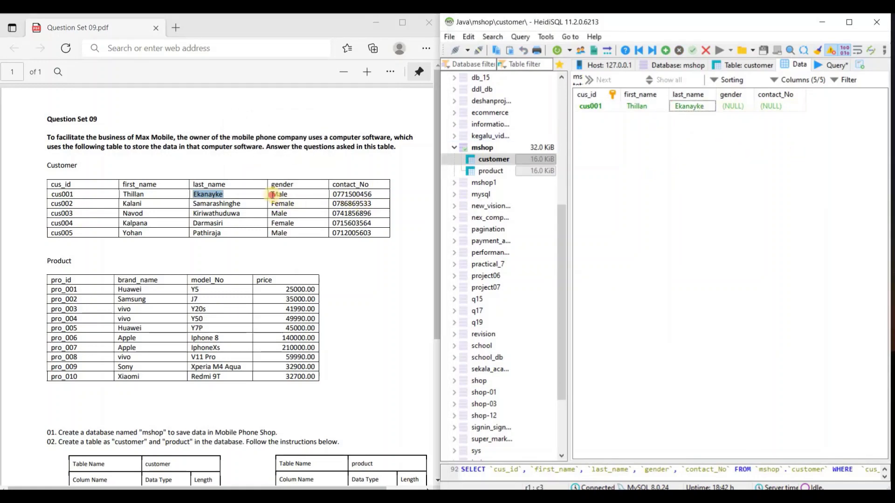
Step: Set the first customer's gender to Male, copied from the PDF, leaving the grid unsorted
{"action": "left_click_drag", "start_coordinate": [272, 195], "coordinate": [292, 194]}
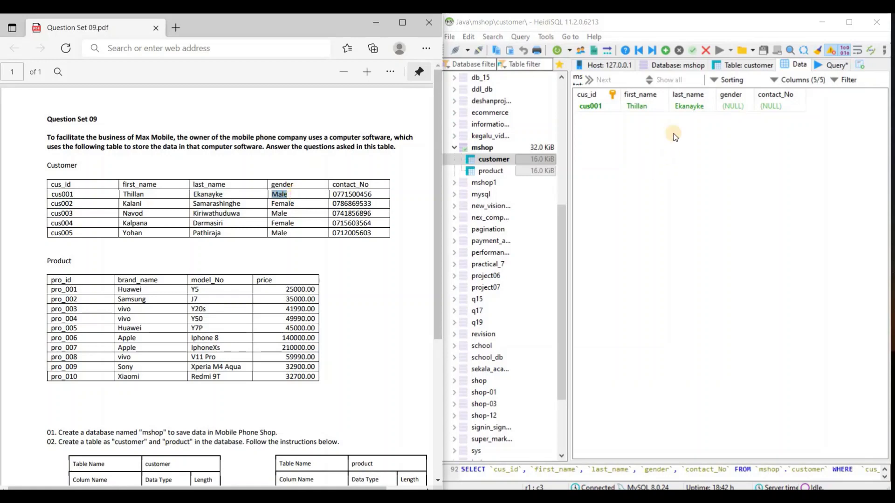
{"action": "left_click", "coordinate": [738, 97]}
{"action": "double_click", "coordinate": [740, 105]}
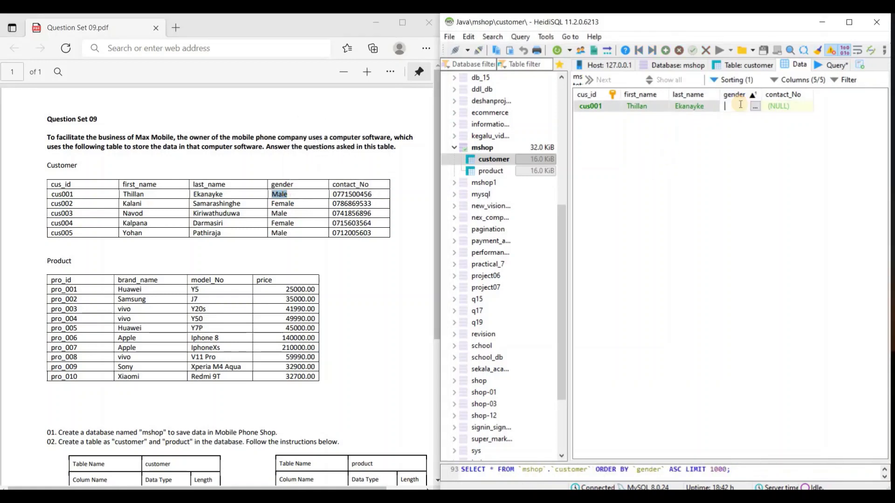
{"action": "left_click", "coordinate": [754, 95]}
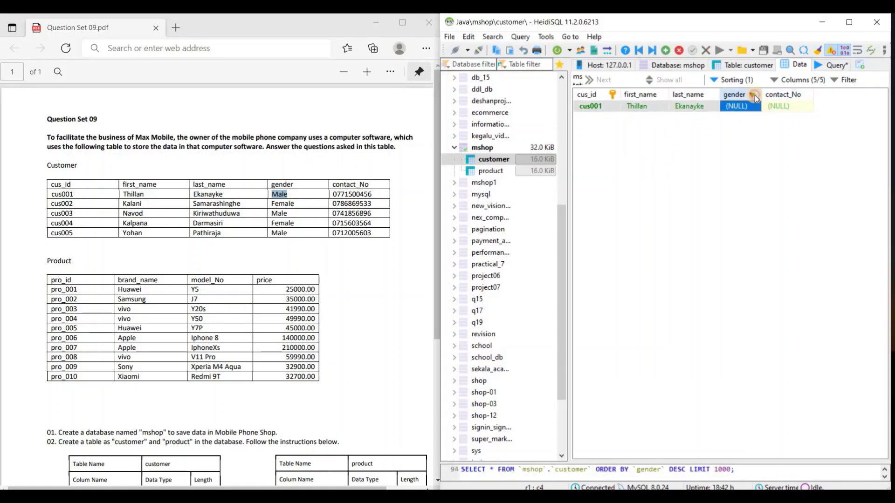
{"action": "left_click", "coordinate": [754, 95]}
{"action": "double_click", "coordinate": [788, 107]}
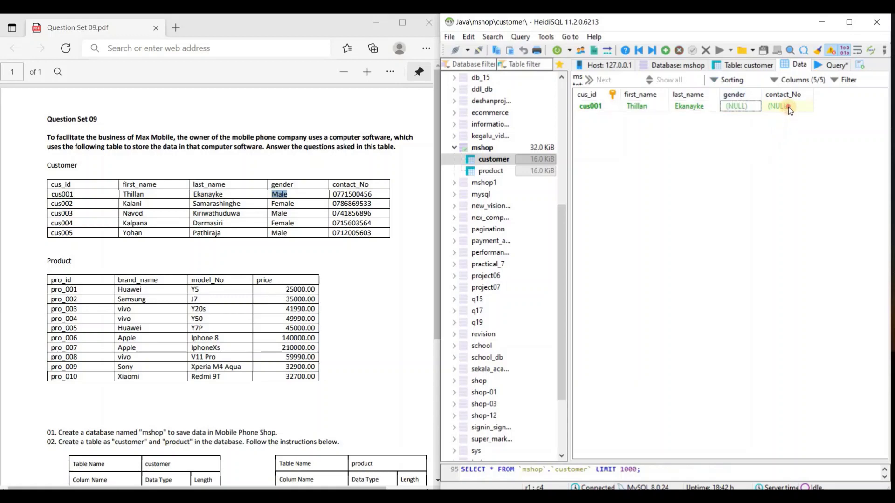
{"action": "double_click", "coordinate": [727, 108]}
{"action": "key", "text": "ctrl+v"}
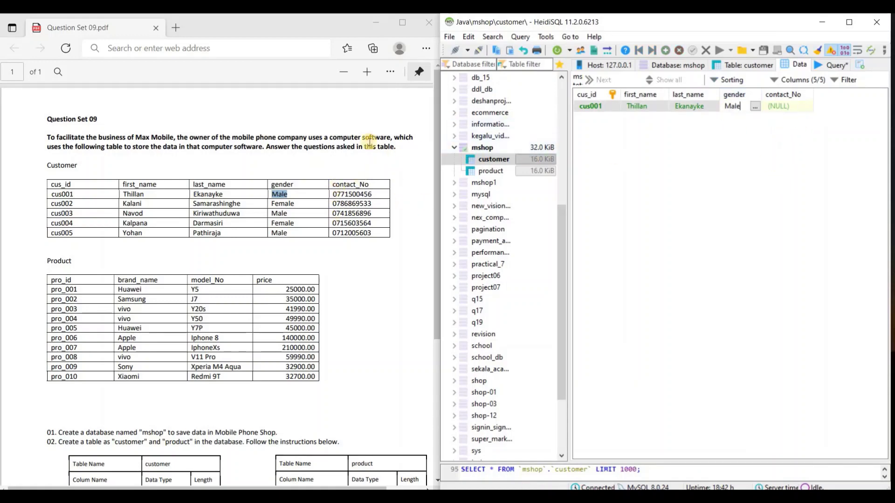
{"action": "key", "text": "Return"}
Step: Fill the first customer's contact_No with the contact number copied from the PDF's Customer table
{"action": "left_click_drag", "start_coordinate": [332, 194], "coordinate": [384, 193]}
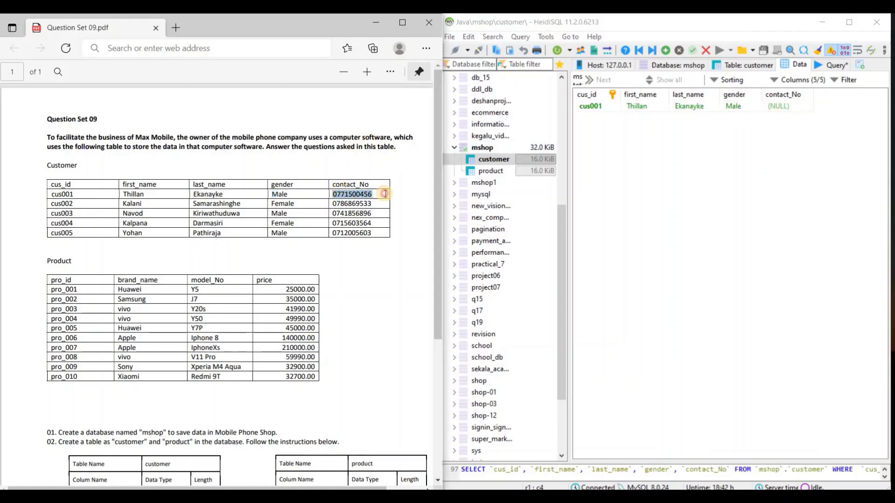
{"action": "double_click", "coordinate": [775, 106]}
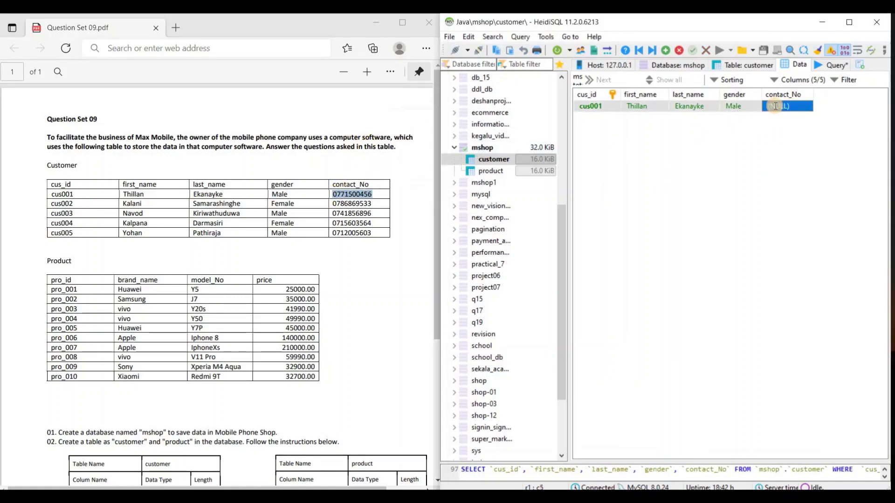
{"action": "key", "text": "ctrl+v"}
{"action": "key", "text": "Return"}
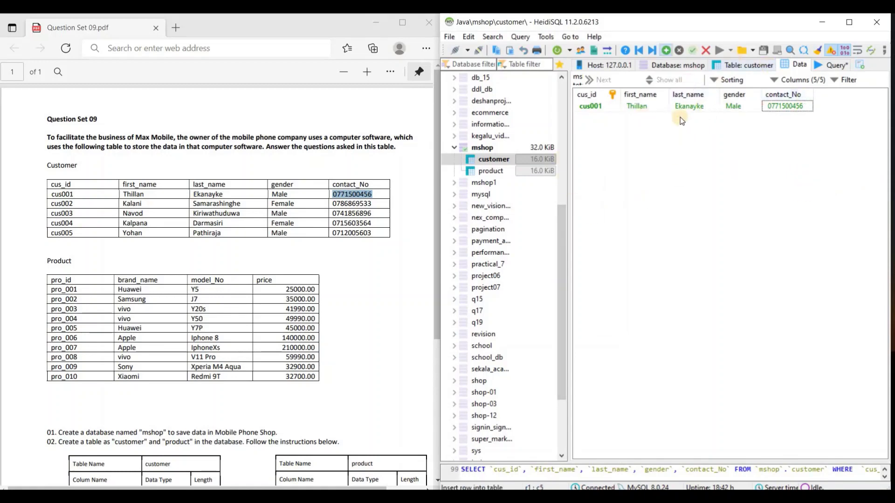
Step: Insert a second row in the customer table and fill its cus_id with the second customer's ID from the PDF
{"action": "left_click", "coordinate": [666, 50]}
{"action": "double_click", "coordinate": [595, 119]}
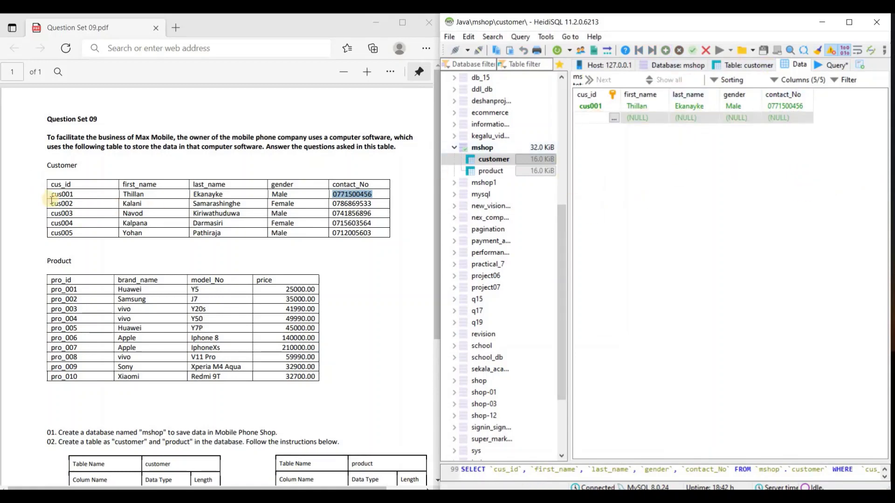
{"action": "double_click", "coordinate": [70, 203]}
{"action": "key", "text": "ctrl+c"}
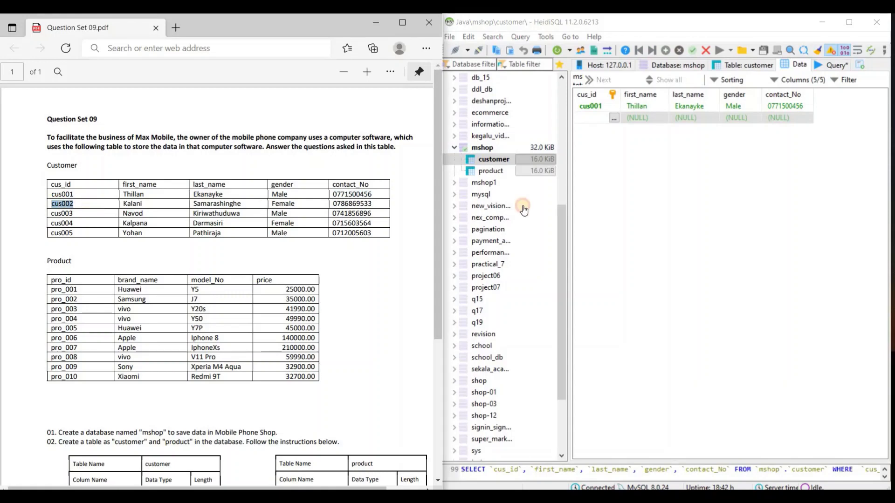
{"action": "left_click", "coordinate": [590, 117]}
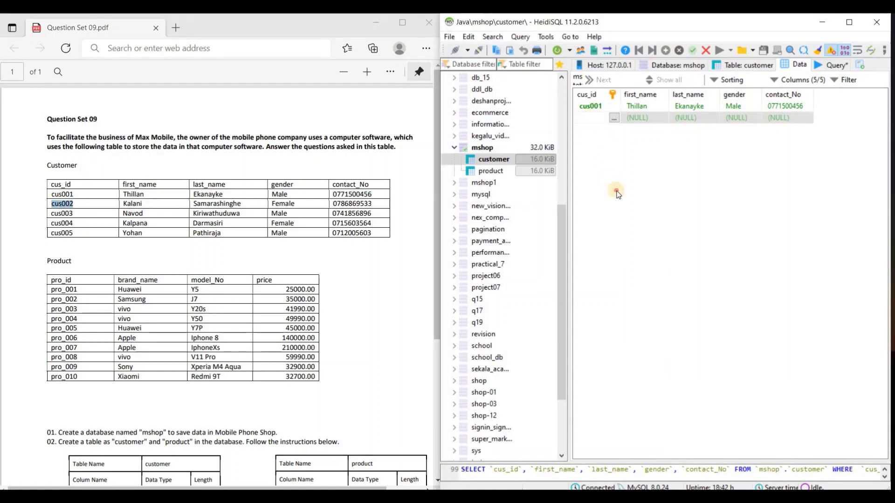
{"action": "key", "text": "ctrl+v"}
{"action": "key", "text": "Return"}
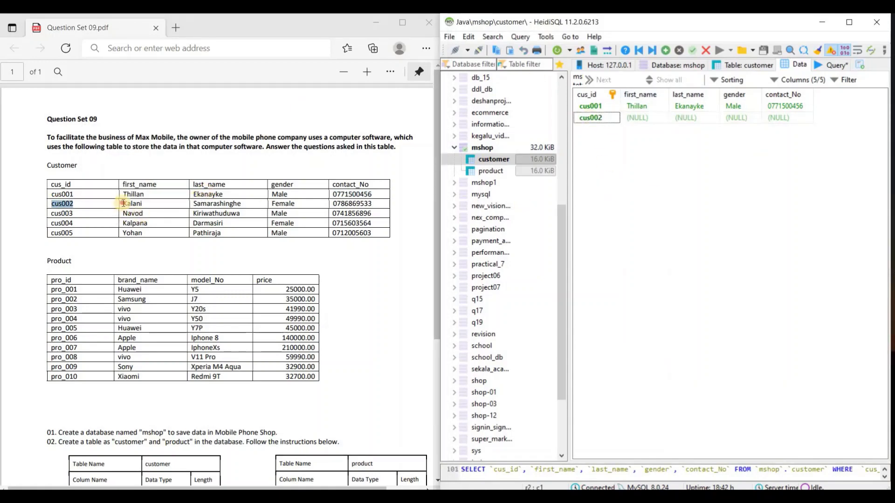
Step: Fill the second row's first_name and last_name with the second customer's names copied from the PDF
{"action": "left_click_drag", "start_coordinate": [123, 203], "coordinate": [144, 204]}
{"action": "key", "text": "ctrl+c"}
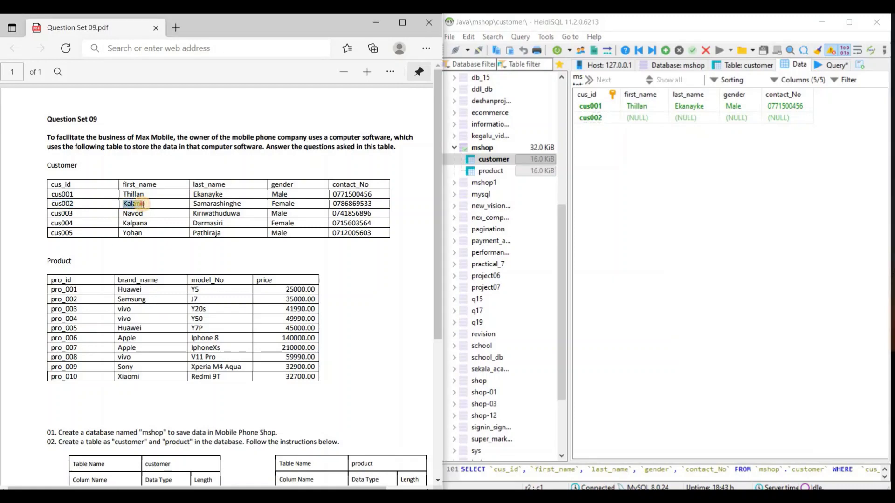
{"action": "left_click", "coordinate": [638, 116]}
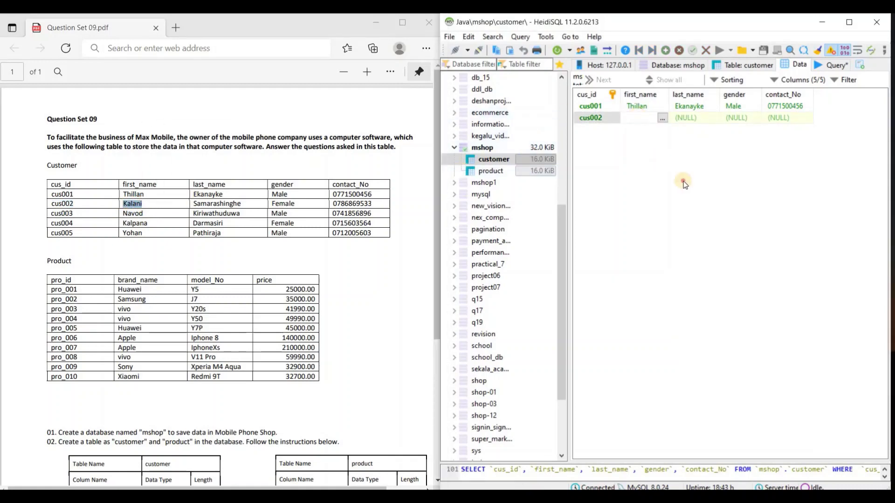
{"action": "key", "text": "ctrl+v"}
{"action": "key", "text": "Return"}
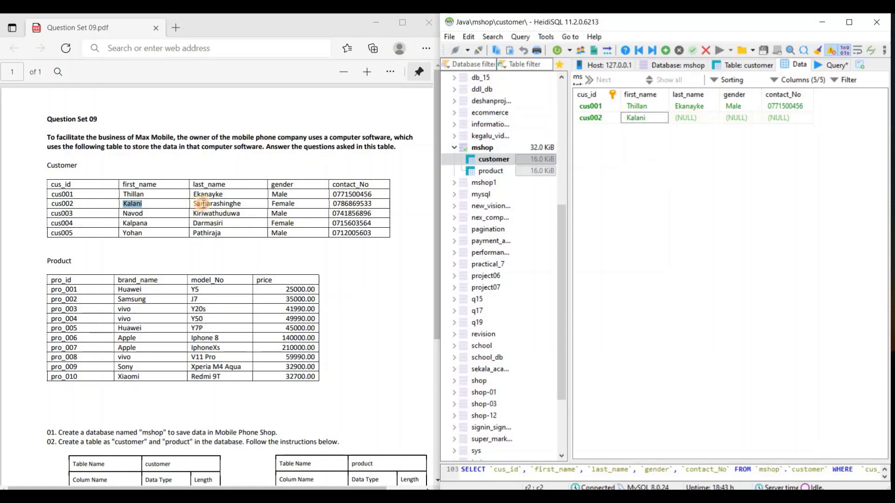
{"action": "left_click_drag", "start_coordinate": [194, 205], "coordinate": [244, 204]}
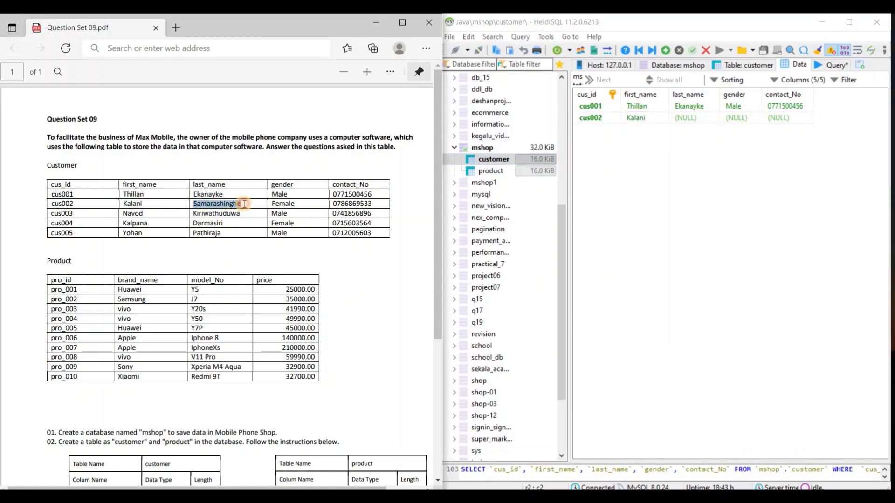
{"action": "double_click", "coordinate": [687, 118]}
{"action": "left_click", "coordinate": [716, 161]}
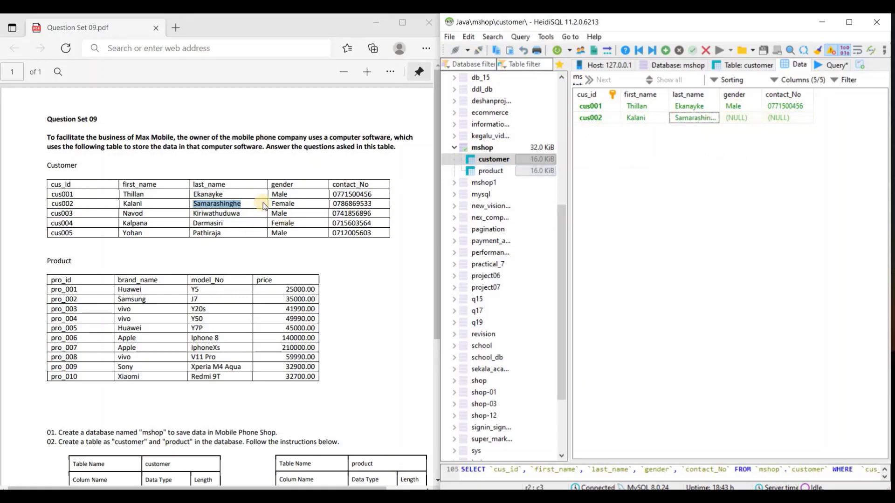
Step: Set the second customer's gender to Female and fill contact_No with the contact number from the PDF
{"action": "left_click_drag", "start_coordinate": [271, 203], "coordinate": [296, 203]}
{"action": "key", "text": "ctrl+c"}
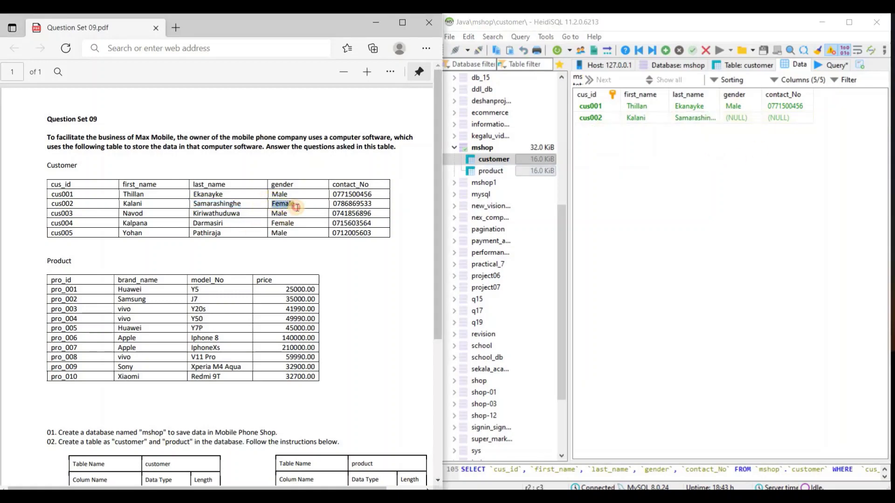
{"action": "double_click", "coordinate": [738, 117]}
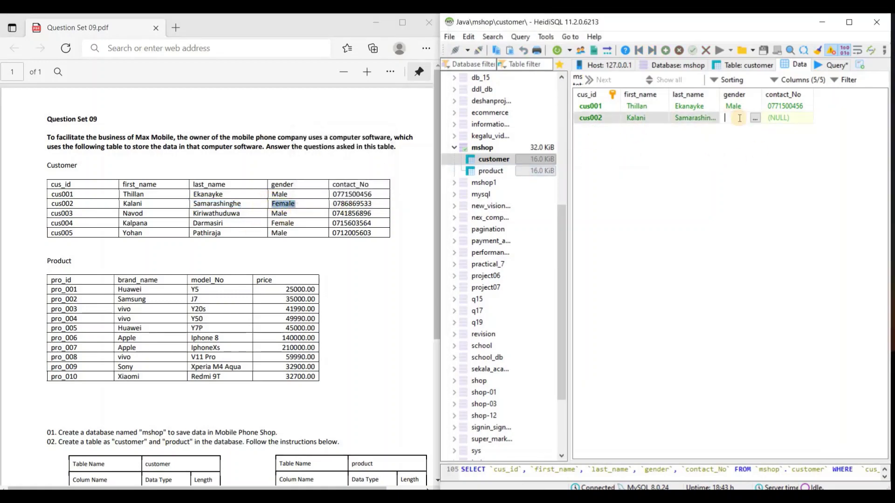
{"action": "key", "text": "ctrl+v"}
{"action": "key", "text": "Return"}
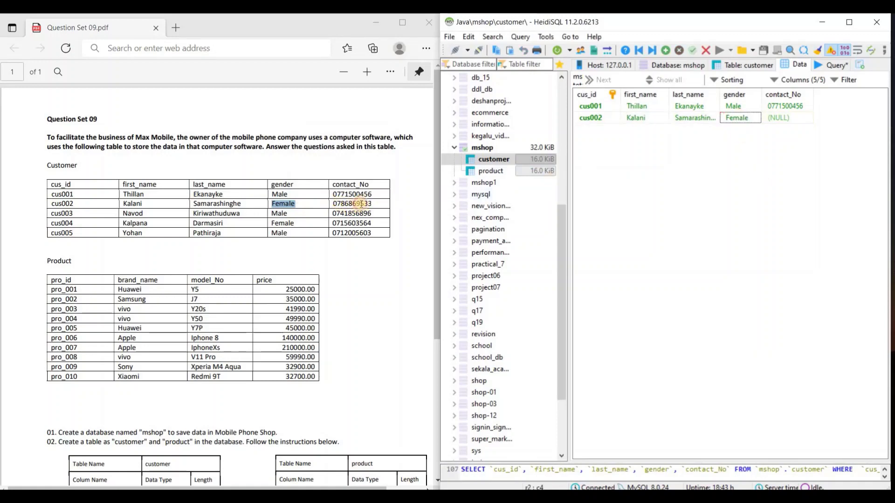
{"action": "double_click", "coordinate": [362, 203]}
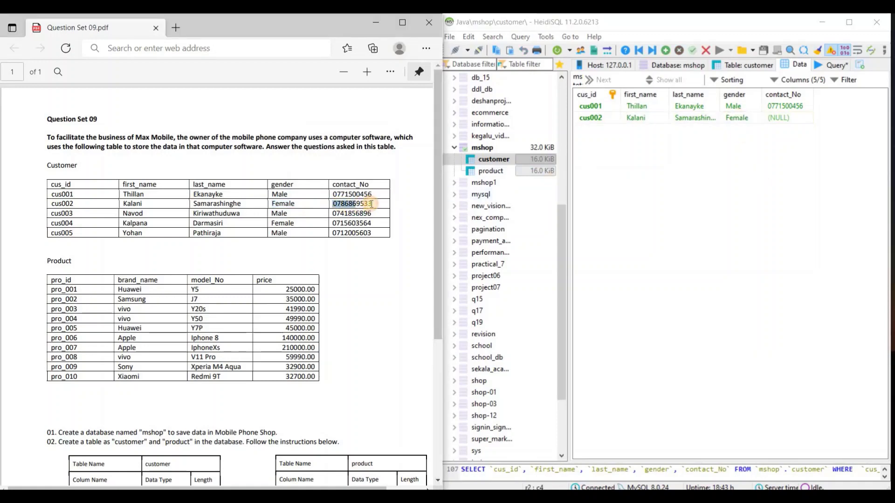
{"action": "double_click", "coordinate": [773, 118]}
{"action": "left_click", "coordinate": [605, 127]}
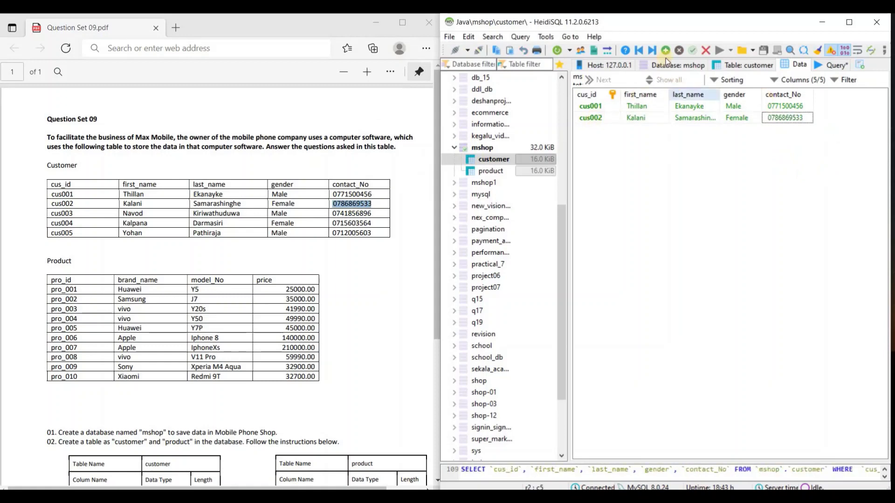
Step: Insert a third row in the customer table and fill its cus_id with the third customer's ID from the PDF
{"action": "left_click", "coordinate": [666, 54]}
{"action": "double_click", "coordinate": [598, 132]}
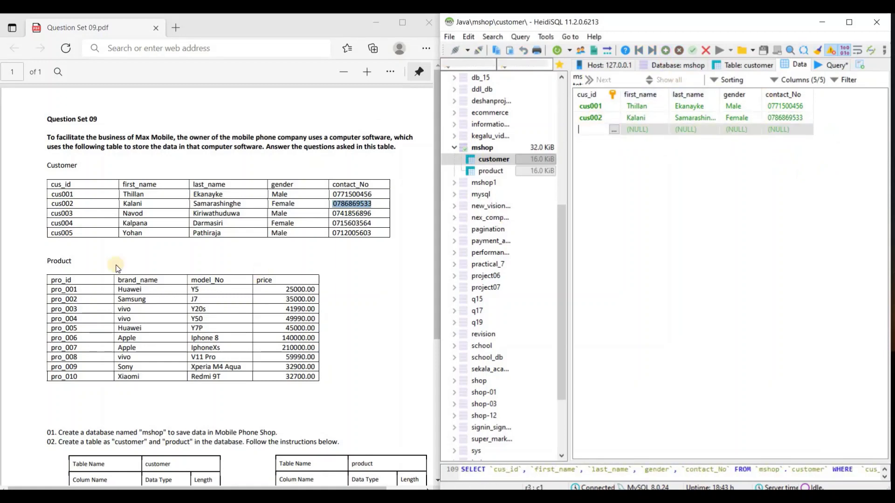
{"action": "left_click_drag", "start_coordinate": [48, 215], "coordinate": [74, 216]}
{"action": "key", "text": "ctrl+c"}
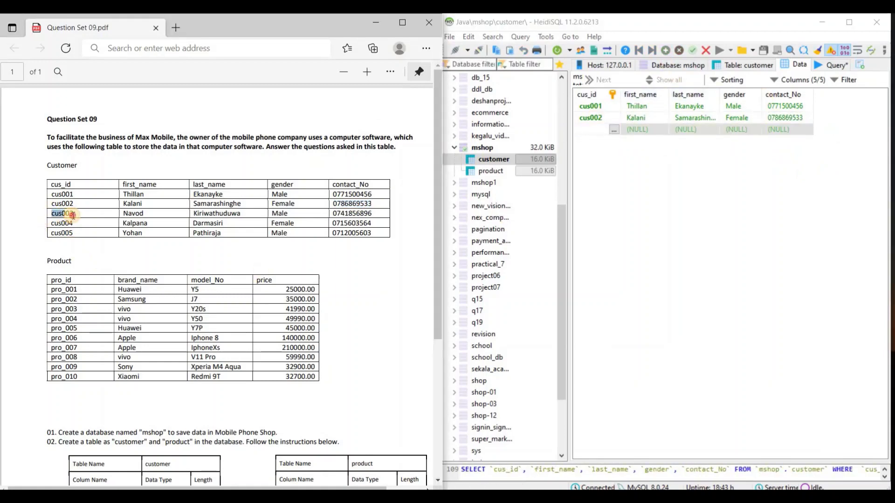
{"action": "left_click", "coordinate": [593, 130]}
{"action": "key", "text": "ctrl+v"}
{"action": "key", "text": "Return"}
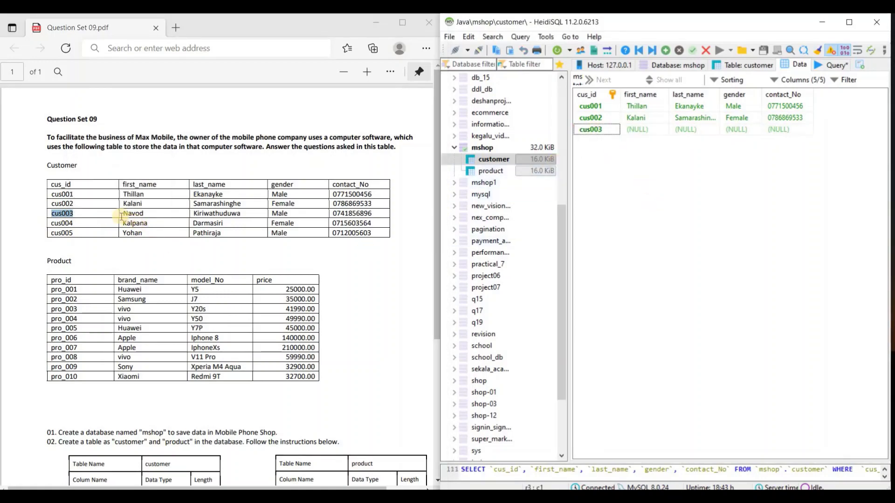
Step: Fill the third row's first_name and last_name with the third customer's names copied from the PDF
{"action": "left_click_drag", "start_coordinate": [123, 214], "coordinate": [148, 214]}
{"action": "key", "text": "ctrl+c"}
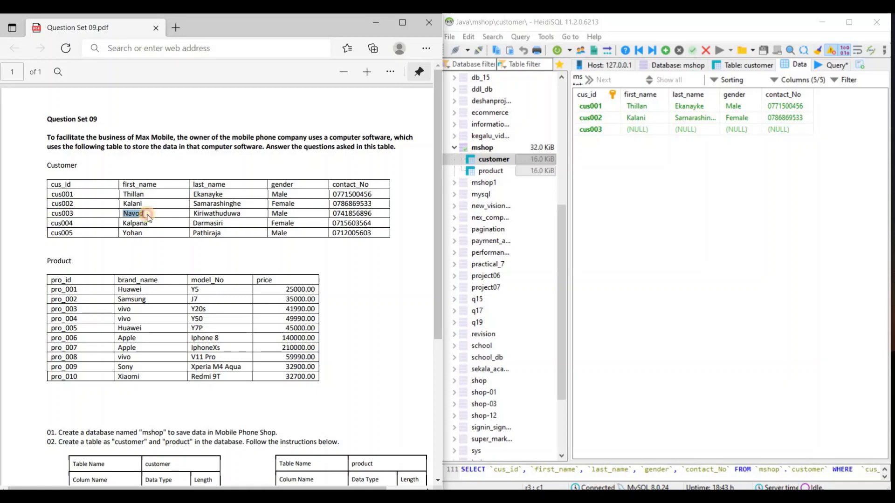
{"action": "left_click", "coordinate": [634, 130]}
{"action": "key", "text": "ctrl+v"}
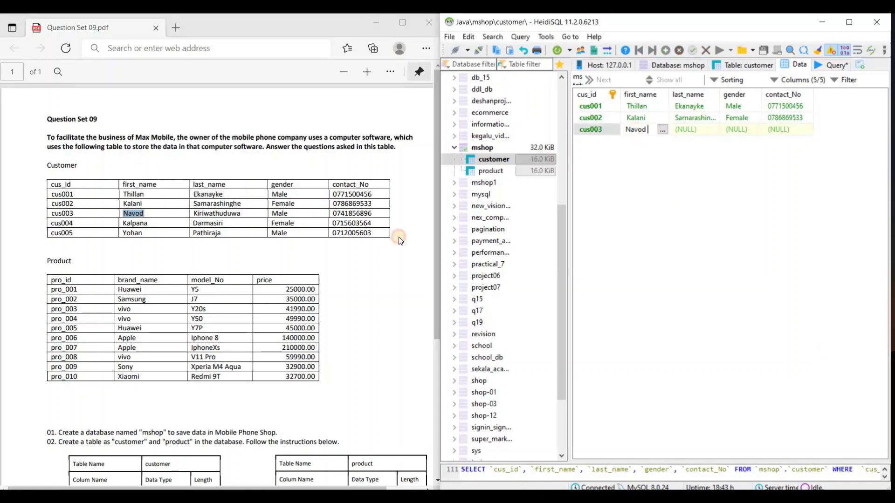
{"action": "key", "text": "Return"}
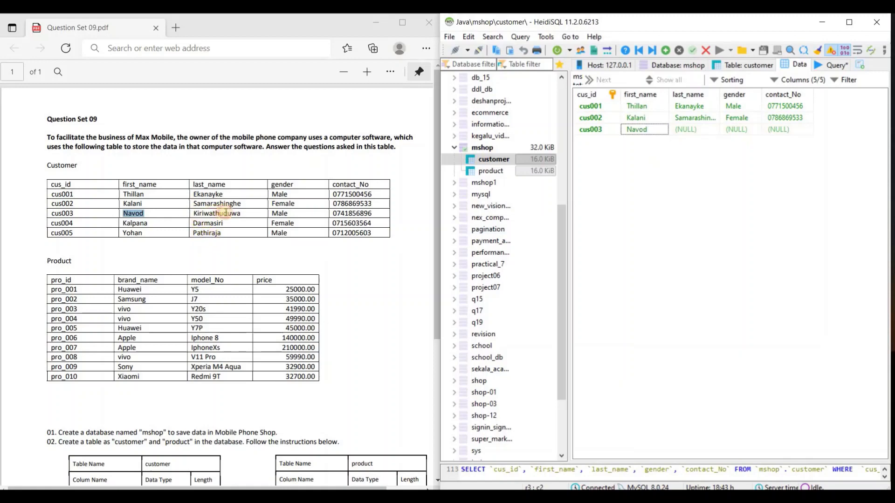
{"action": "left_click_drag", "start_coordinate": [194, 213], "coordinate": [246, 214]}
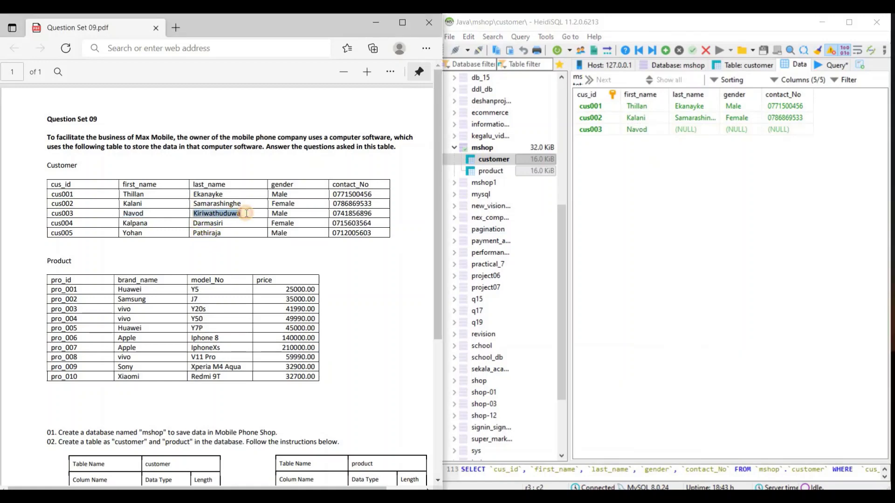
{"action": "left_click", "coordinate": [695, 129]}
{"action": "left_click", "coordinate": [695, 128]}
{"action": "type", "text": "Kiriwathuduwa"}
{"action": "key", "text": "Return"}
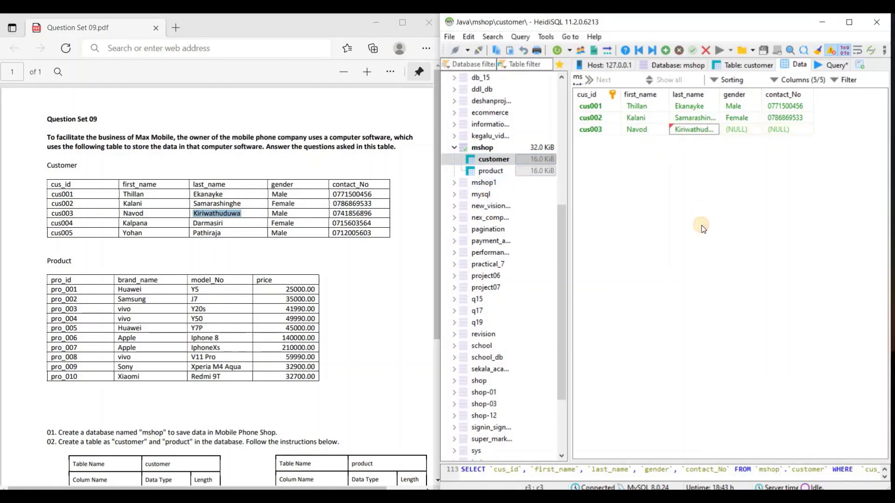
Step: Set the third customer's gender to Male in the customer table, copying the value from the PDF
{"action": "double_click", "coordinate": [741, 127]}
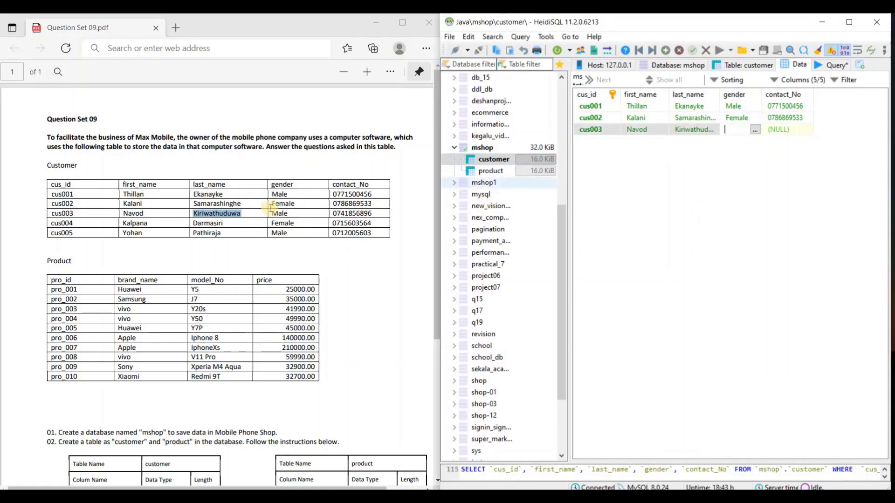
{"action": "left_click", "coordinate": [291, 214]}
{"action": "double_click", "coordinate": [291, 214]}
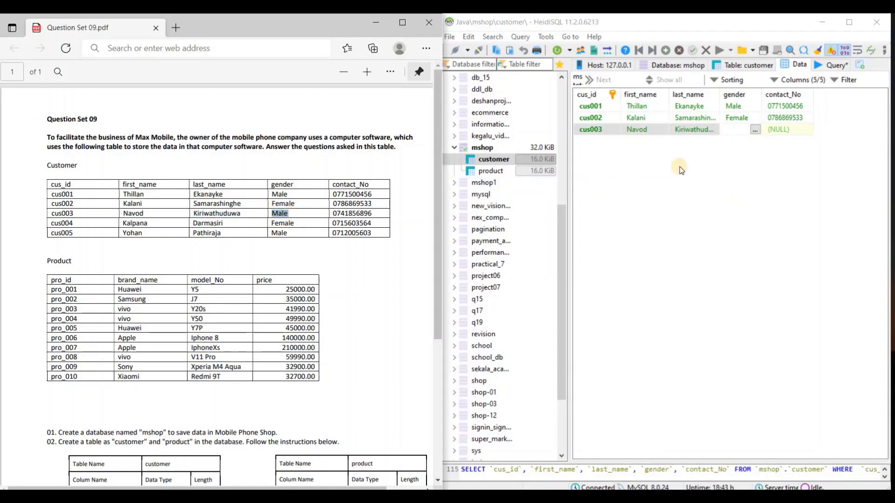
{"action": "left_click", "coordinate": [741, 129]}
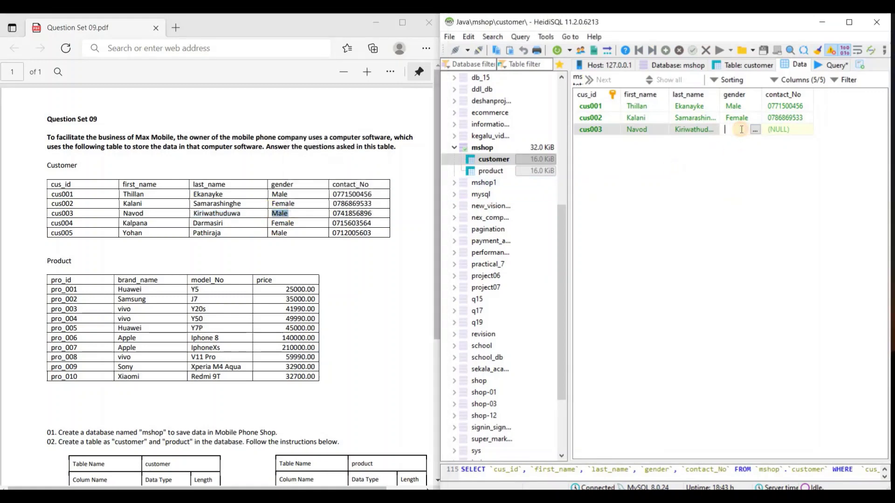
{"action": "left_click", "coordinate": [737, 217]}
Step: Fill the third customer's contact_No with the matching contact number copied from the PDF
{"action": "left_click", "coordinate": [782, 129]}
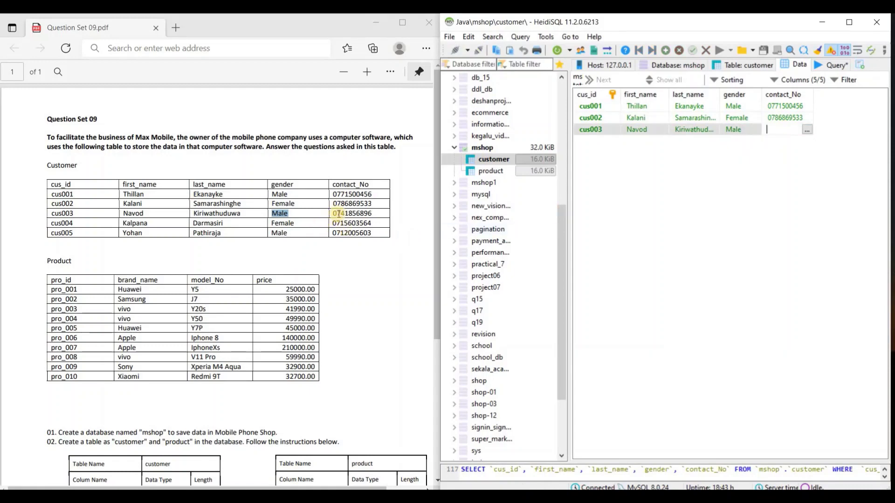
{"action": "double_click", "coordinate": [369, 215]}
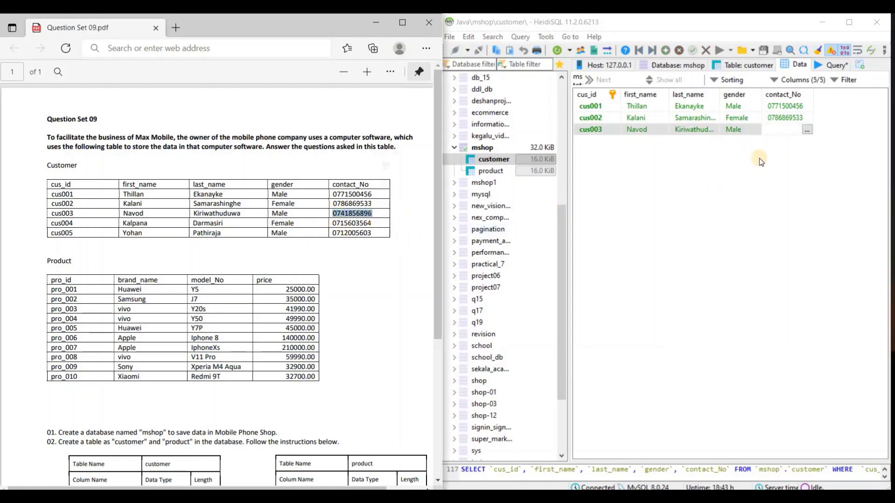
{"action": "right_click", "coordinate": [375, 215]}
{"action": "left_click", "coordinate": [405, 146]}
{"action": "left_click", "coordinate": [786, 204]}
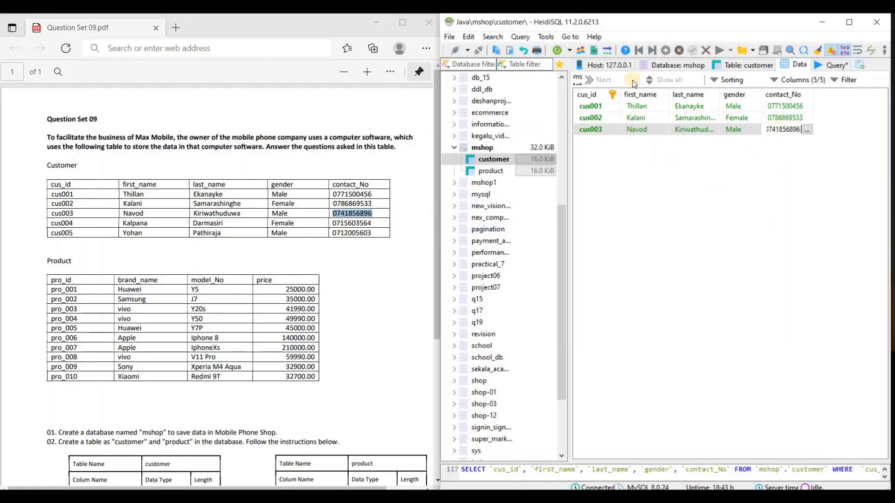
Step: Insert a fourth row in the customer table and fill its cus_id with the fourth customer's ID from the PDF
{"action": "left_click", "coordinate": [665, 50]}
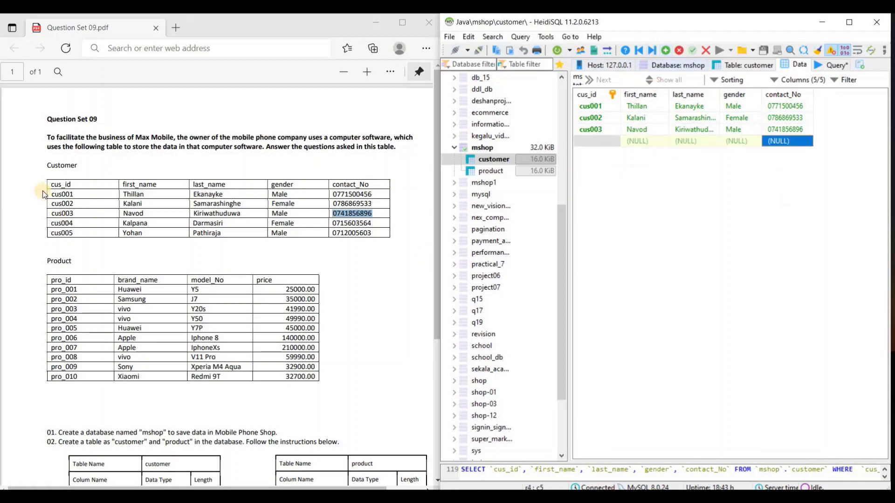
{"action": "double_click", "coordinate": [52, 223]}
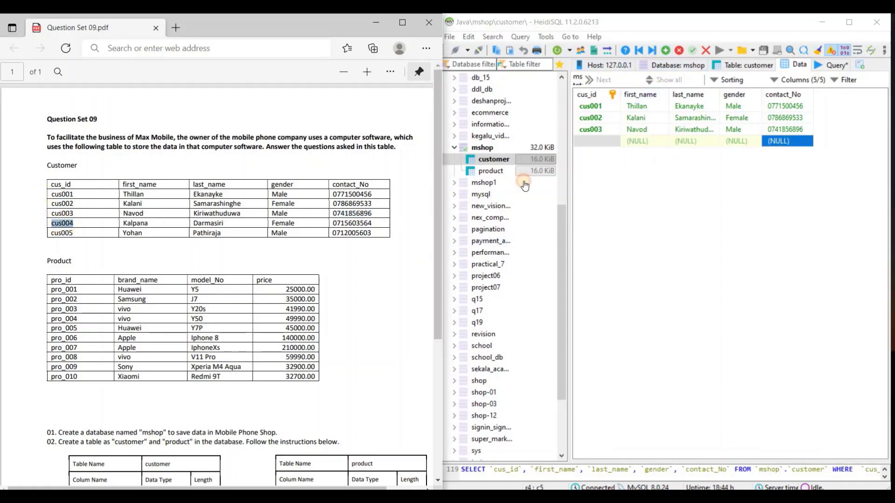
{"action": "left_click", "coordinate": [588, 140]}
{"action": "left_click", "coordinate": [588, 140]}
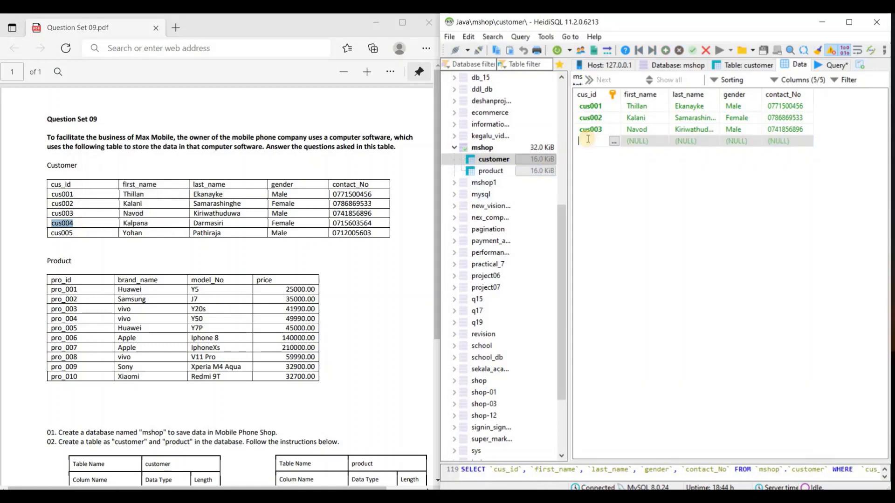
{"action": "key", "text": "ctrl+v"}
{"action": "key", "text": "Return"}
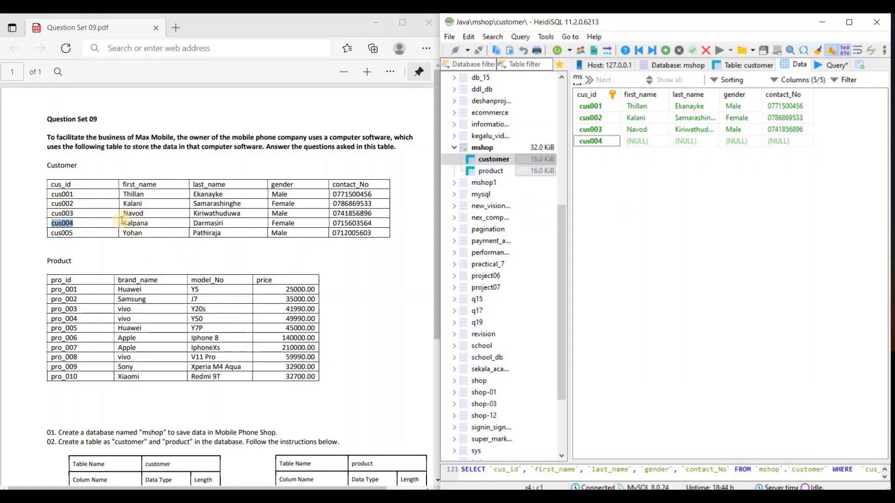
Step: Fill the fourth row's first_name and last_name with the fourth customer's names copied from the PDF
{"action": "double_click", "coordinate": [159, 225]}
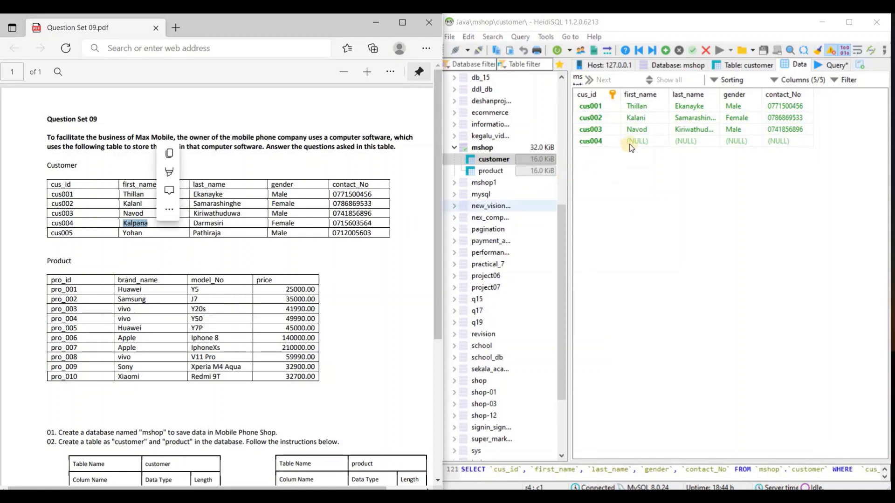
{"action": "double_click", "coordinate": [637, 141]}
{"action": "key", "text": "ctrl+v"}
{"action": "key", "text": "Return"}
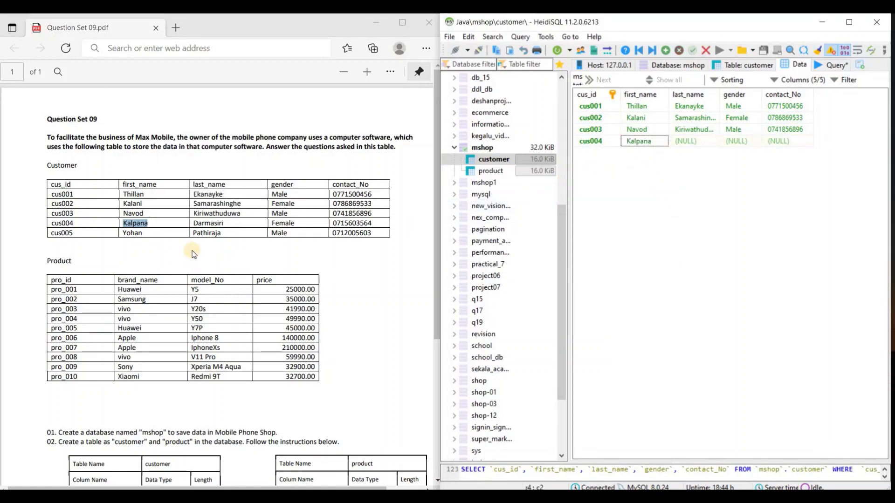
{"action": "left_click_drag", "start_coordinate": [193, 224], "coordinate": [228, 225]}
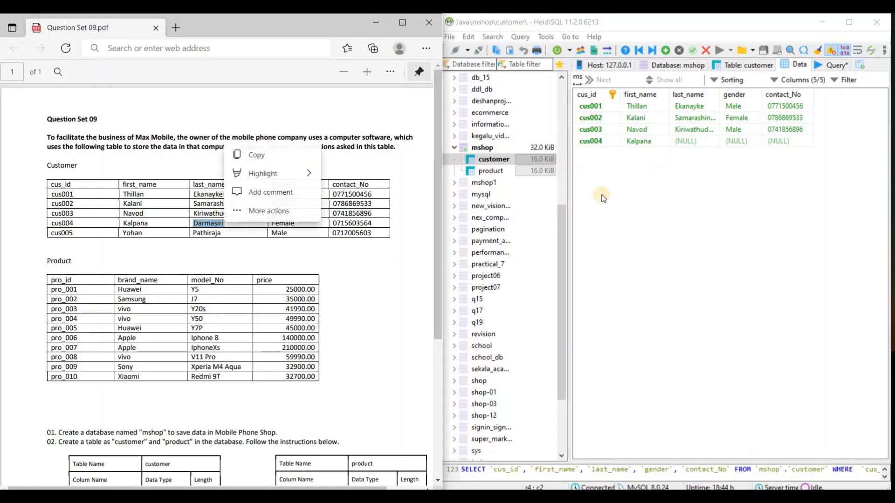
{"action": "left_click", "coordinate": [592, 224]}
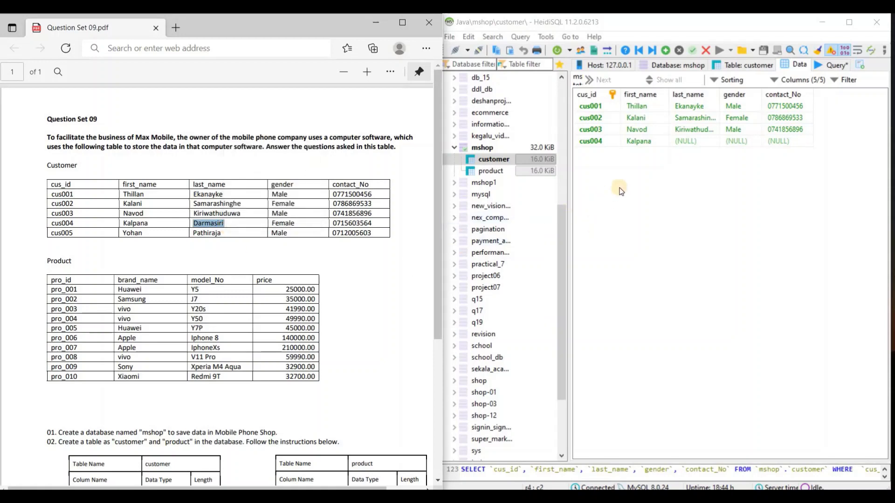
{"action": "double_click", "coordinate": [697, 141]}
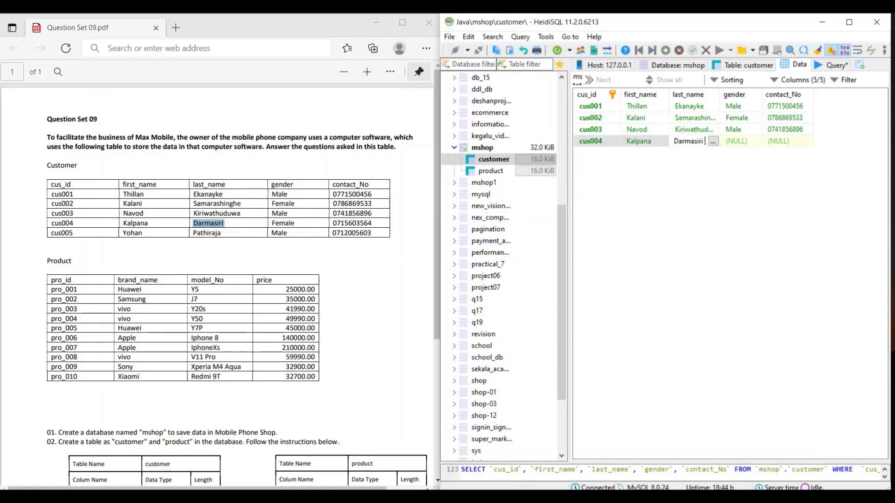
Step: Set the fourth customer's gender to Female, copying the value from the PDF
{"action": "left_click_drag", "start_coordinate": [271, 224], "coordinate": [297, 227]}
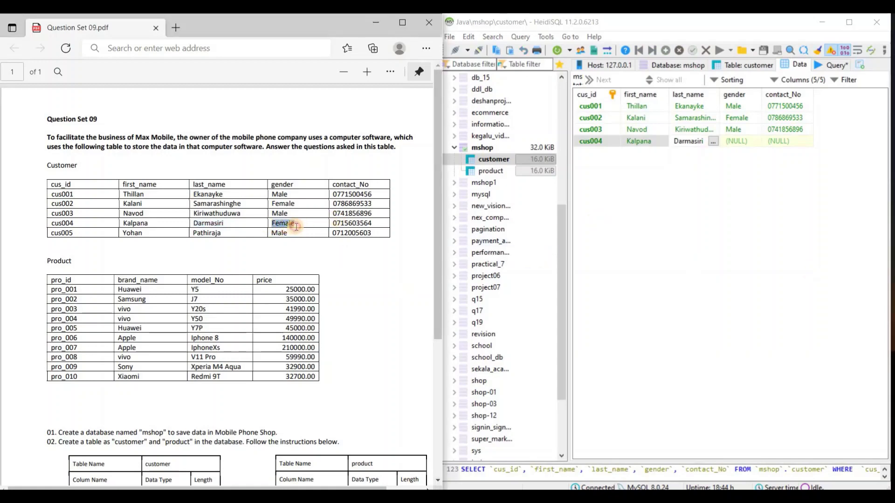
{"action": "left_click", "coordinate": [734, 133]}
{"action": "double_click", "coordinate": [736, 141]}
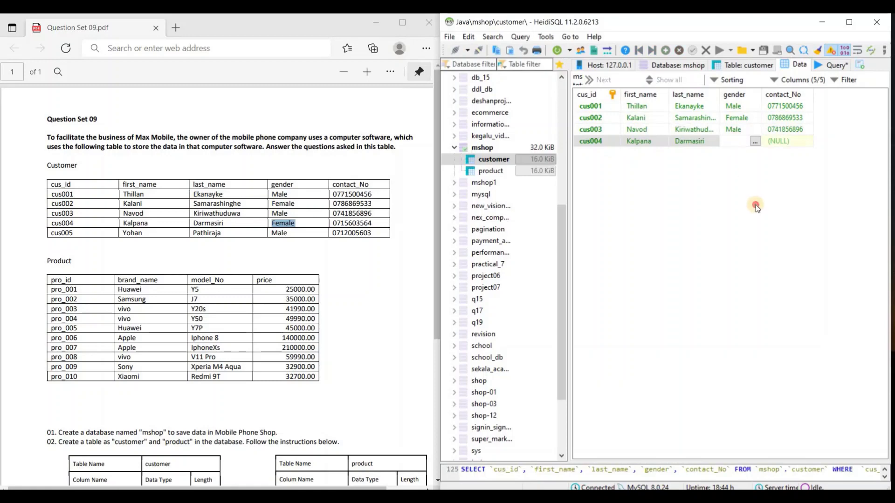
{"action": "key", "text": "ctrl+v"}
{"action": "key", "text": "Return"}
Step: Fill the fourth customer's contact_No with the matching contact number copied from the PDF
{"action": "left_click_drag", "start_coordinate": [333, 223], "coordinate": [380, 227]}
{"action": "right_click", "coordinate": [387, 144]}
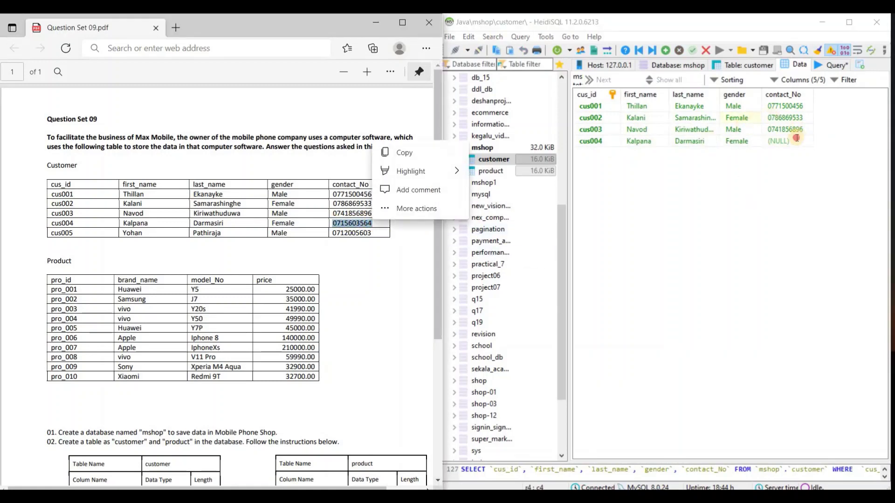
{"action": "left_click", "coordinate": [405, 152]}
{"action": "double_click", "coordinate": [792, 140]}
{"action": "left_click", "coordinate": [798, 225]}
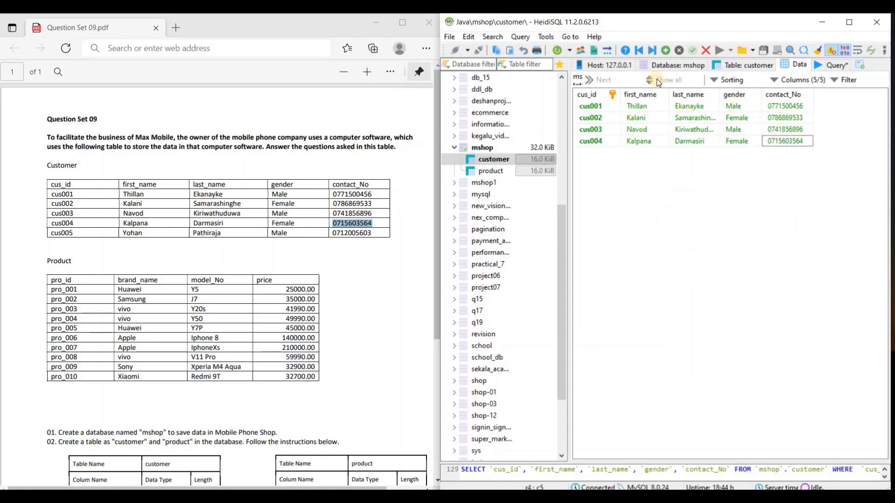
Step: Insert a fifth row in the customer table and fill its cus_id with the fifth customer's ID from the PDF
{"action": "left_click", "coordinate": [670, 54]}
{"action": "left_click", "coordinate": [594, 155]}
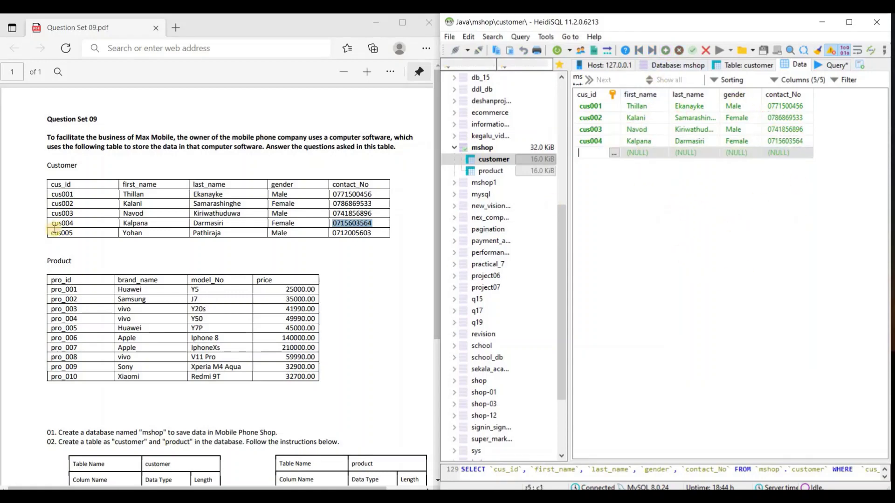
{"action": "left_click_drag", "start_coordinate": [52, 233], "coordinate": [75, 233]}
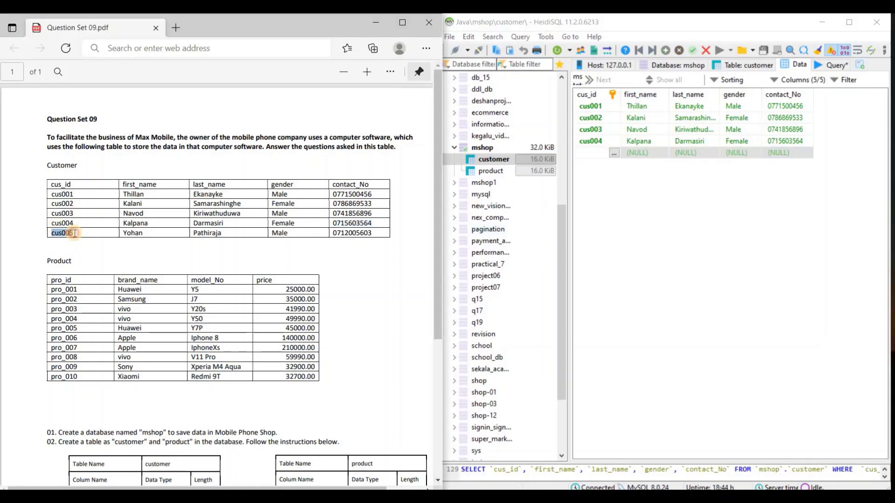
{"action": "left_click", "coordinate": [585, 153]}
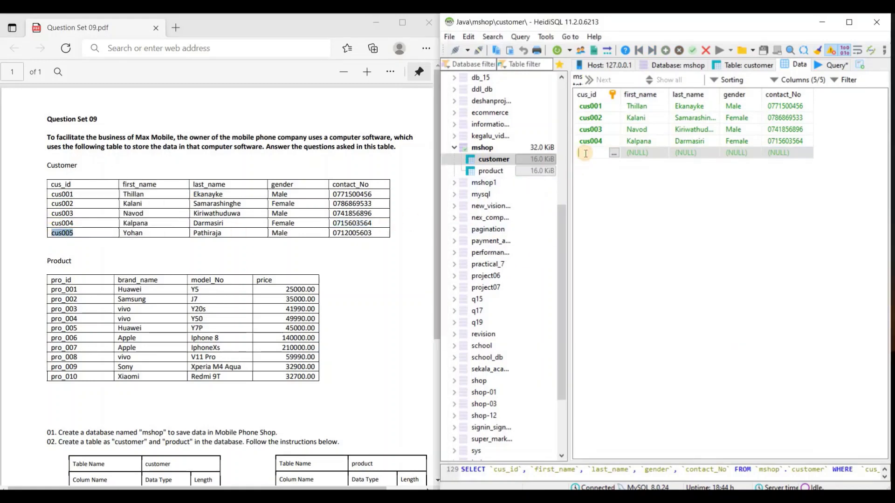
{"action": "key", "text": "ctrl+v"}
{"action": "key", "text": "Return"}
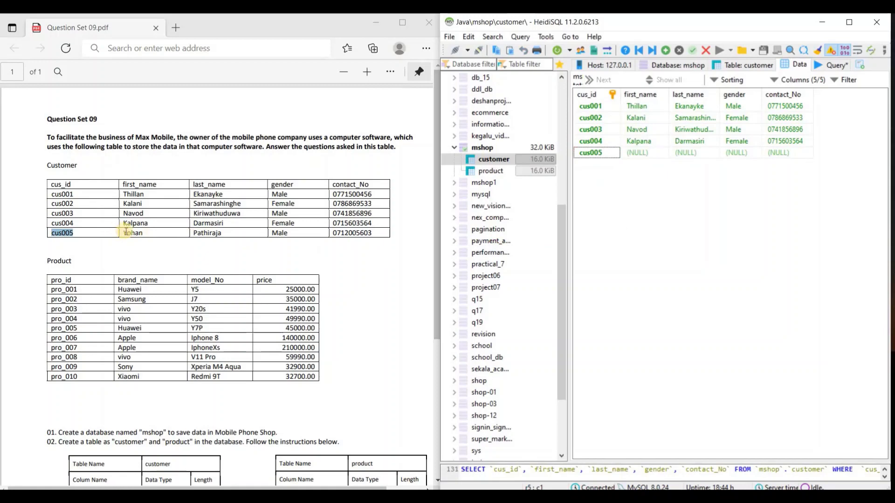
Step: Fill the fifth row's first_name and last_name with the fifth customer's names copied from the PDF
{"action": "left_click_drag", "start_coordinate": [124, 233], "coordinate": [146, 231]}
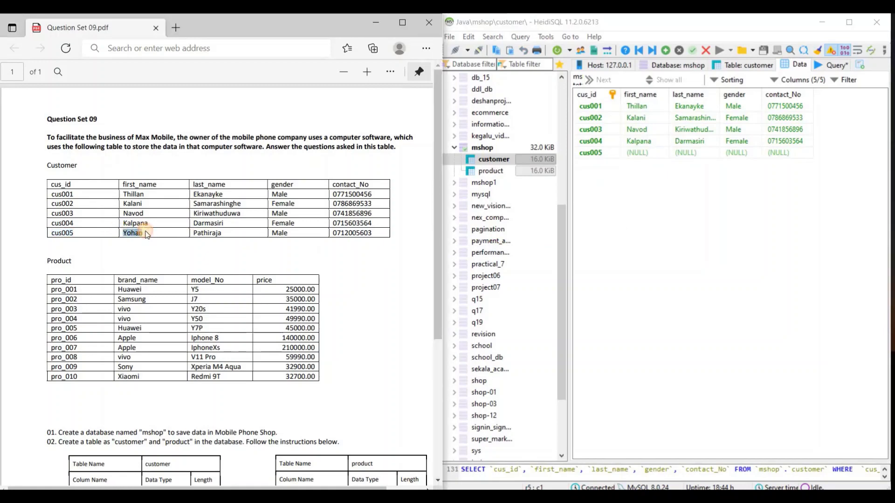
{"action": "double_click", "coordinate": [645, 154]}
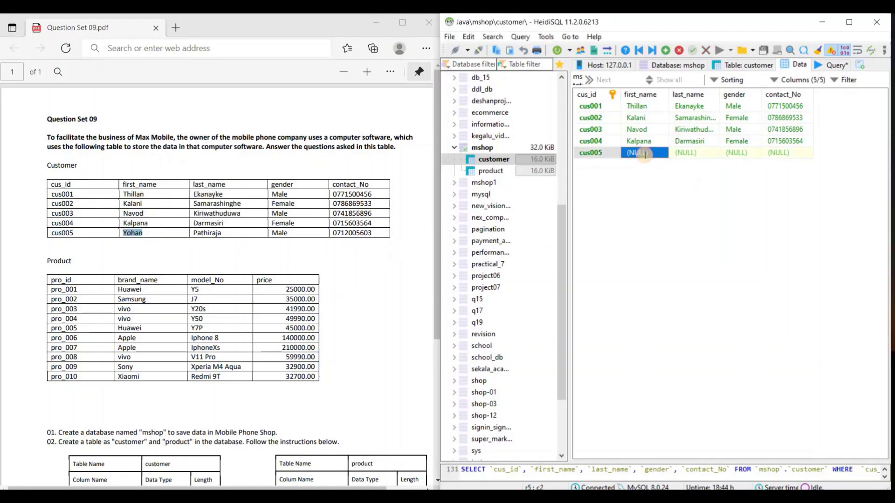
{"action": "key", "text": "ctrl+v"}
{"action": "left_click", "coordinate": [741, 283]}
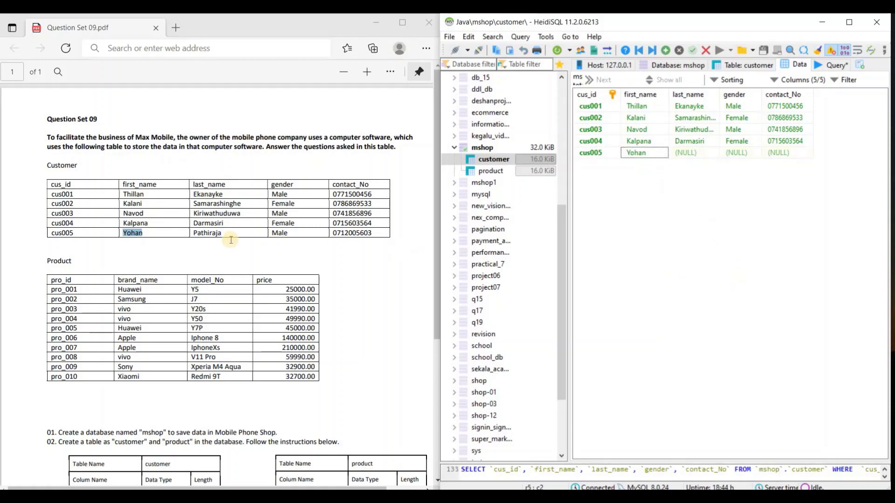
{"action": "left_click_drag", "start_coordinate": [193, 232], "coordinate": [229, 231]}
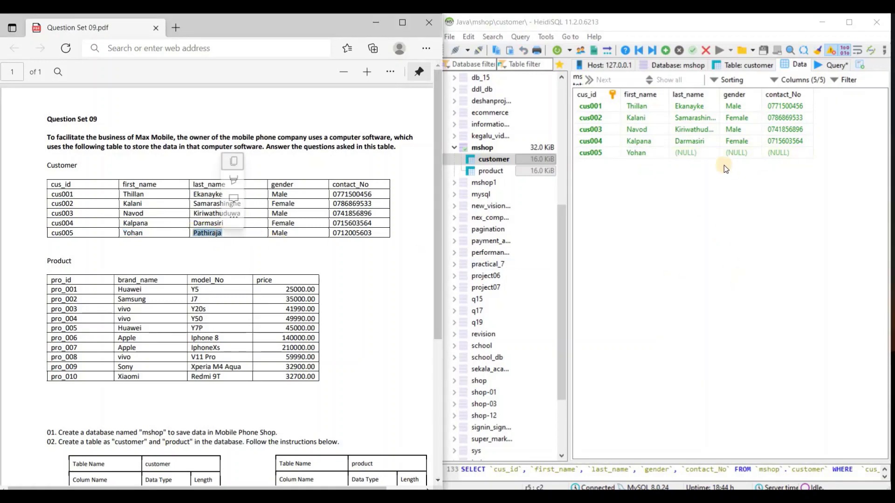
{"action": "double_click", "coordinate": [694, 153]}
{"action": "key", "text": "ctrl+v"}
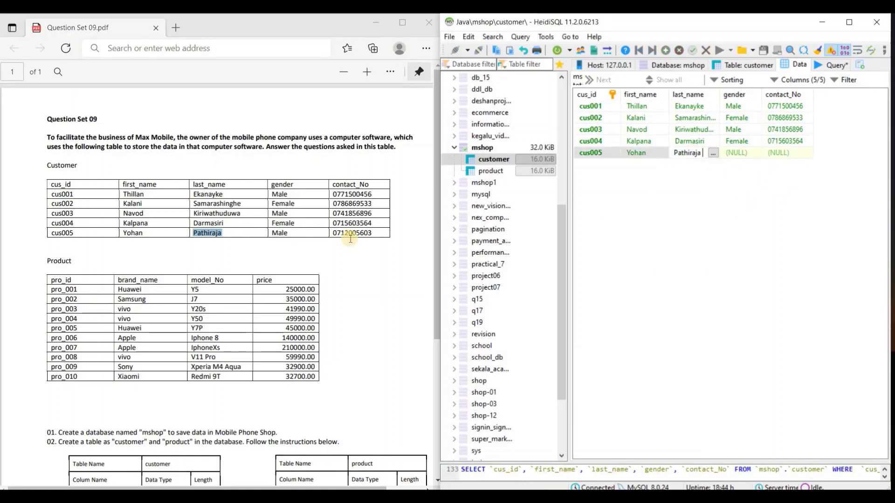
{"action": "key", "text": "Return"}
Step: Set the fifth customer's gender to Male, copying the value from the PDF
{"action": "left_click", "coordinate": [289, 233]}
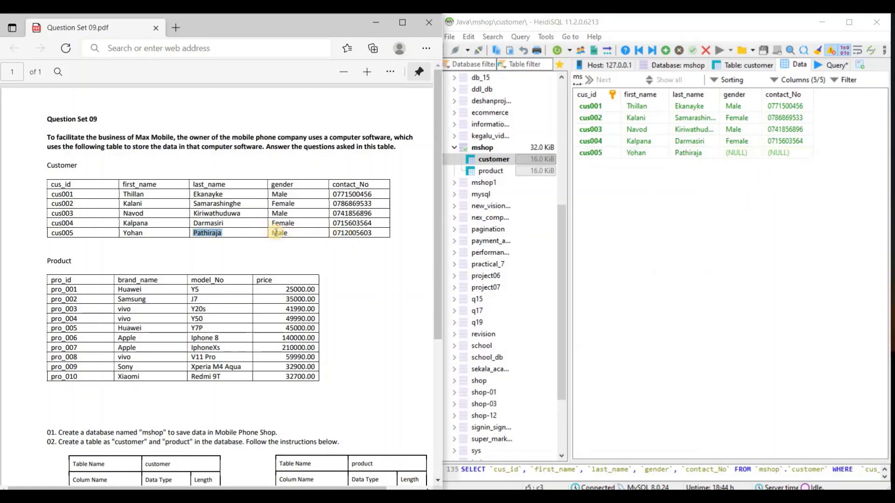
{"action": "left_click_drag", "start_coordinate": [271, 234], "coordinate": [288, 234]}
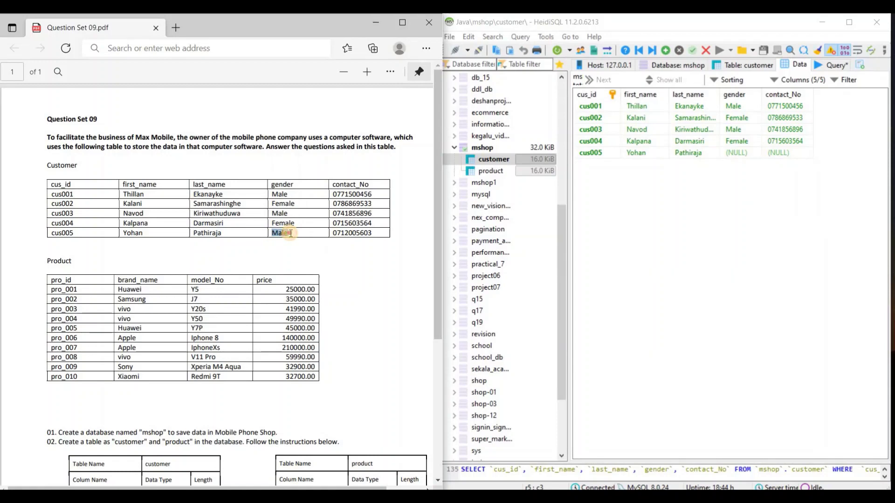
{"action": "left_click", "coordinate": [747, 154]}
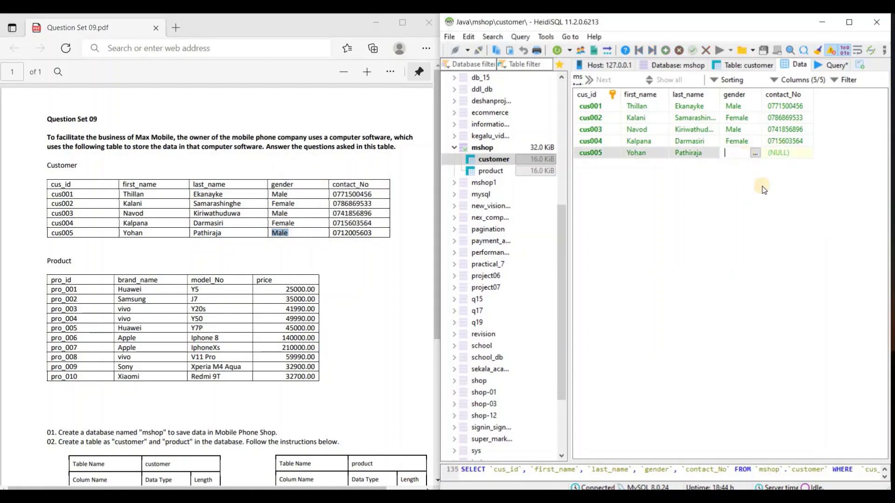
{"action": "key", "text": "ctrl+v"}
{"action": "key", "text": "Return"}
Step: Fill the fifth customer's contact_No with the matching contact number copied from the PDF
{"action": "left_click_drag", "start_coordinate": [332, 233], "coordinate": [385, 235]}
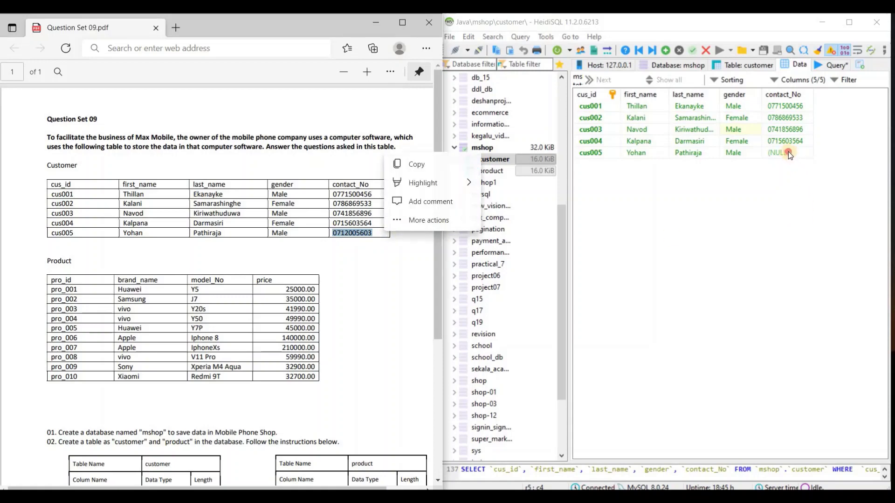
{"action": "double_click", "coordinate": [788, 153]}
{"action": "key", "text": "ctrl+v"}
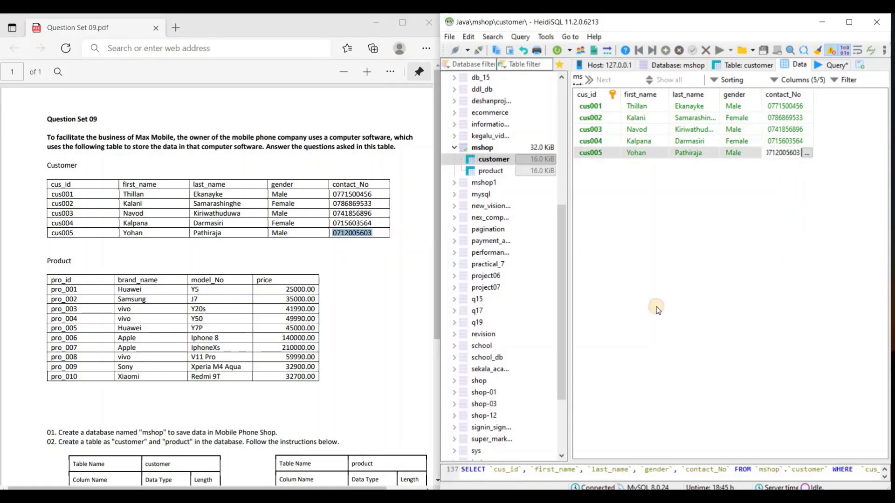
{"action": "key", "text": "Return"}
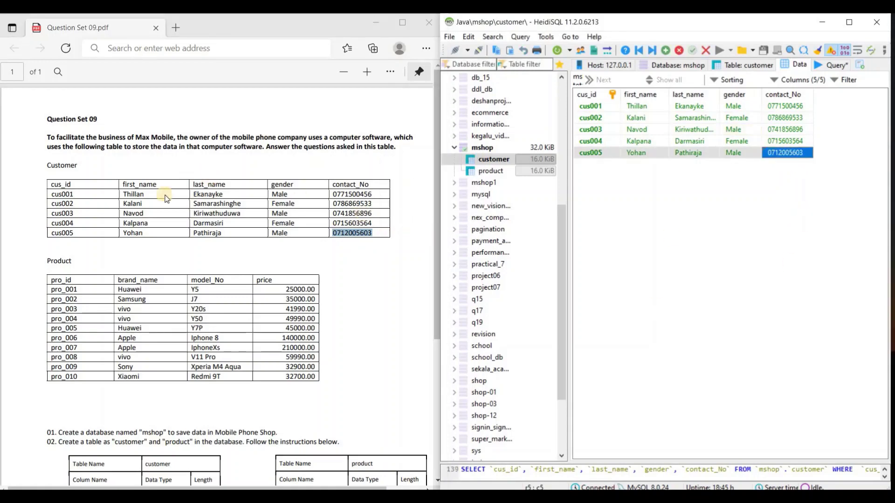
{"action": "left_click", "coordinate": [418, 286]}
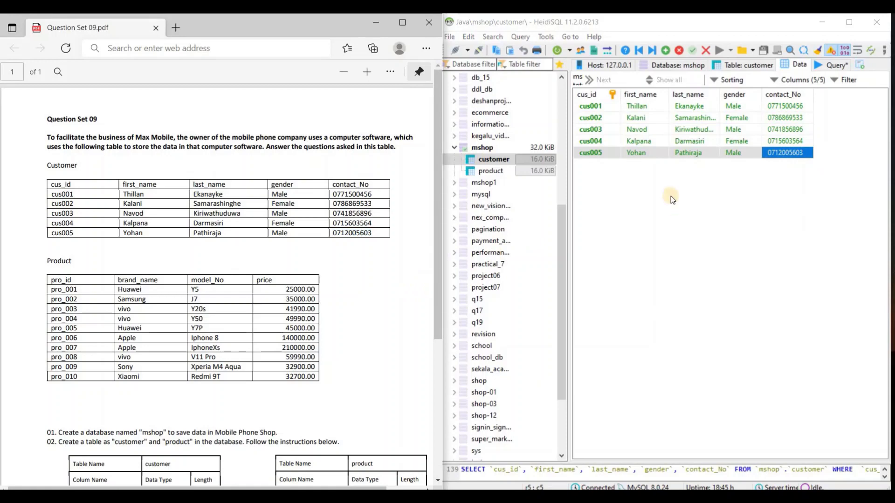
Step: Commit the fifth customer's record and insert an empty first row in the mshop product table's data
{"action": "left_click", "coordinate": [720, 194]}
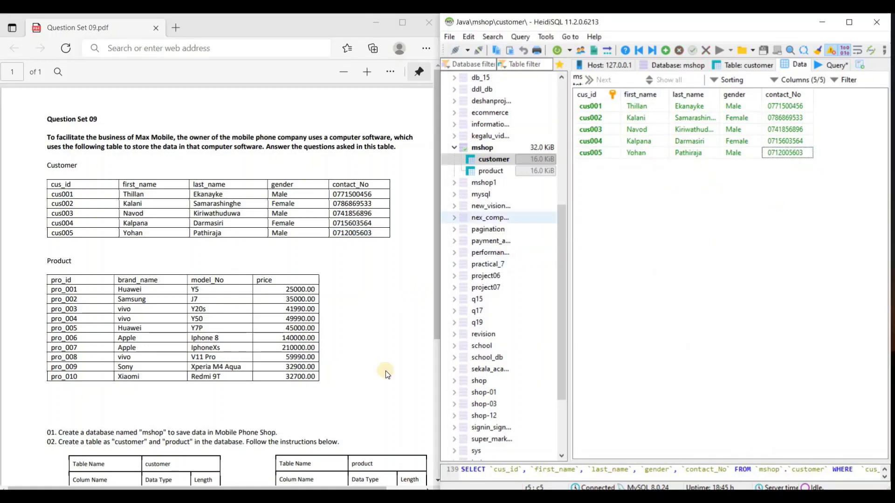
{"action": "scroll", "coordinate": [117, 289], "scroll_direction": "down", "scroll_amount": 2}
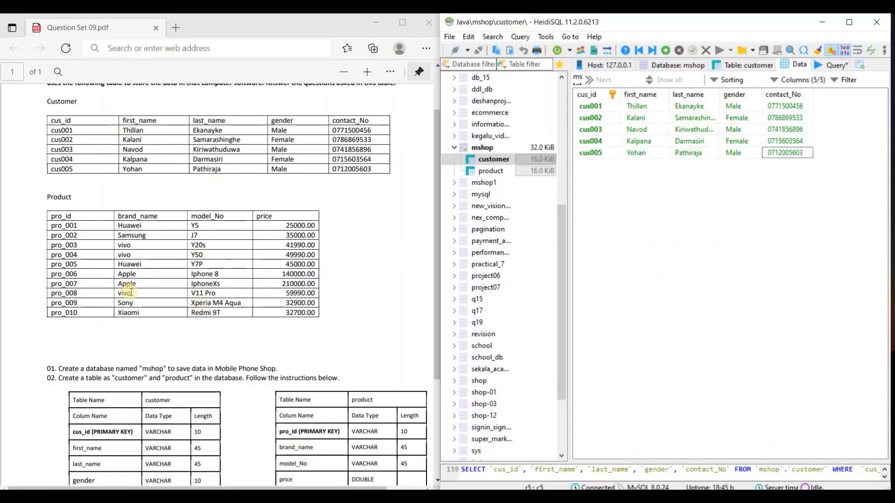
{"action": "left_click", "coordinate": [496, 170]}
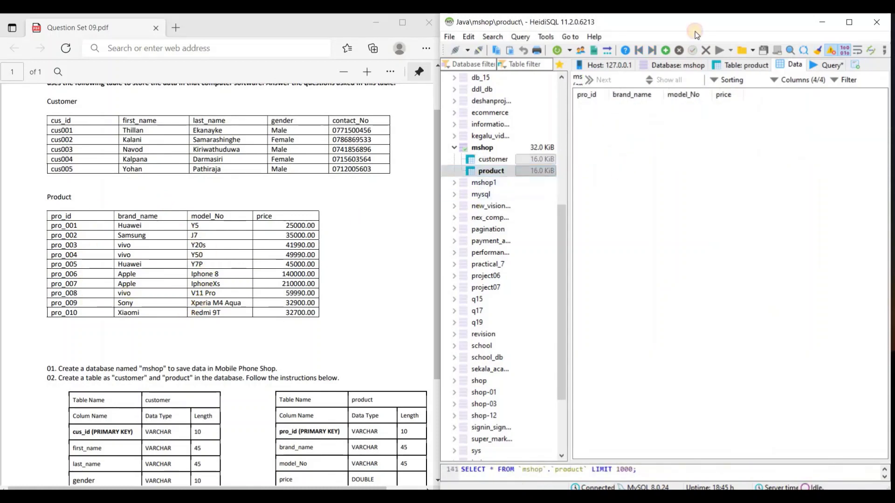
{"action": "left_click", "coordinate": [666, 50]}
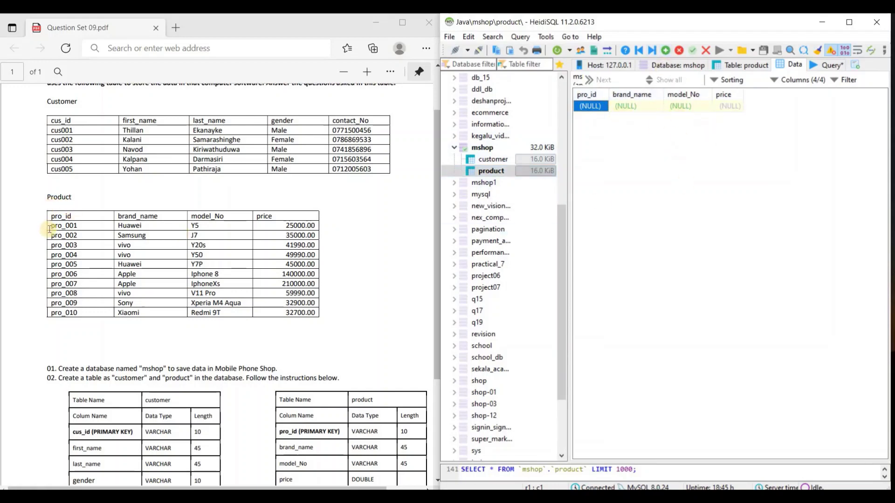
Step: Fill the first product row's pro_id with pro_001 copied from the PDF
{"action": "left_click", "coordinate": [77, 225]}
{"action": "double_click", "coordinate": [77, 225]}
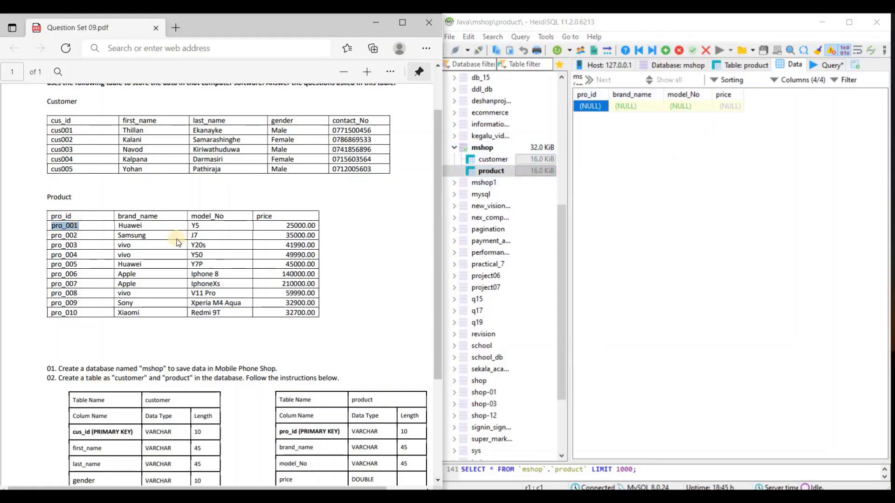
{"action": "key", "text": "ctrl+c"}
{"action": "double_click", "coordinate": [595, 106]}
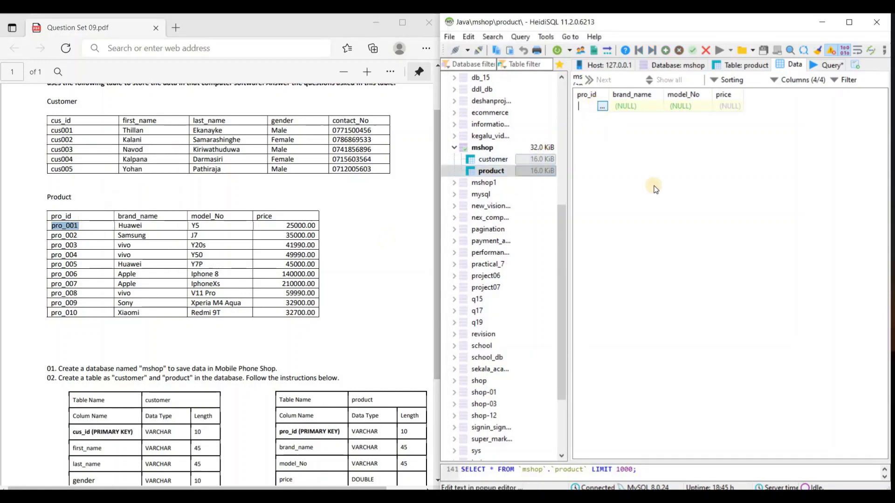
{"action": "key", "text": "ctrl+v"}
{"action": "left_click", "coordinate": [645, 204]}
Step: Fill the first product row's brand_name with Huawei and its model_No with Y5, both copied from the PDF
{"action": "left_click_drag", "start_coordinate": [116, 226], "coordinate": [147, 226]}
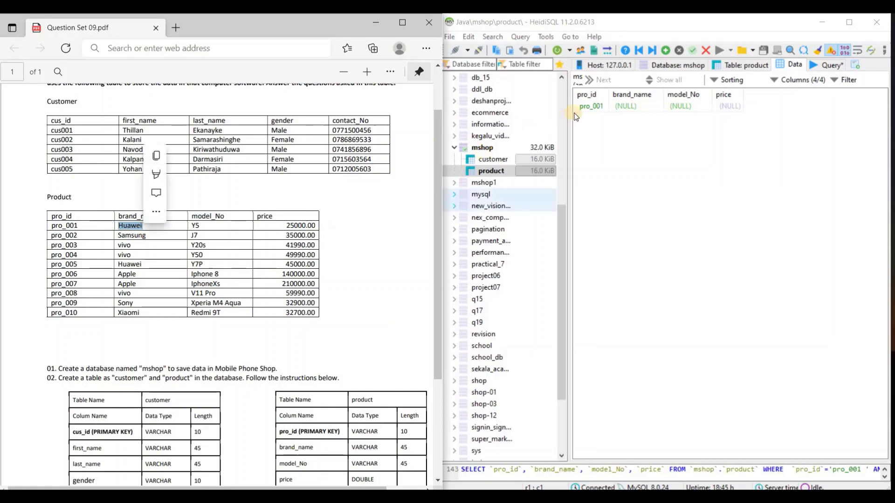
{"action": "key", "text": "ctrl+c"}
{"action": "double_click", "coordinate": [623, 106]}
{"action": "key", "text": "ctrl+v"}
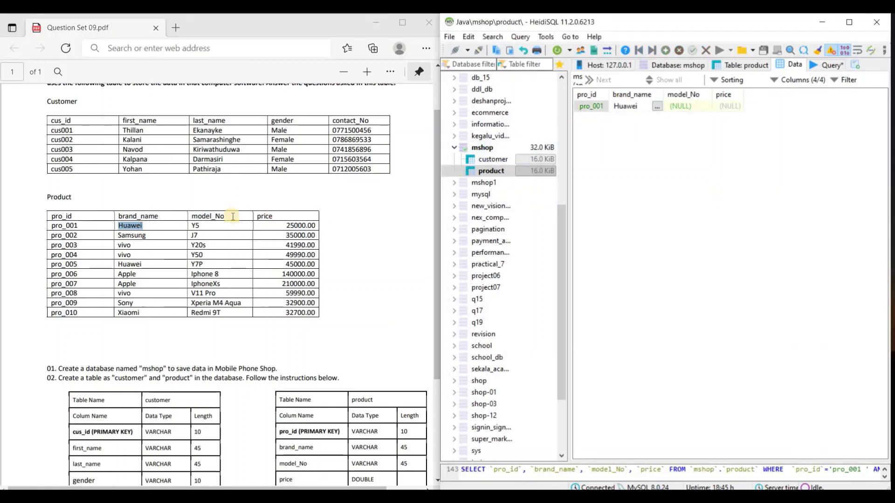
{"action": "left_click_drag", "start_coordinate": [190, 225], "coordinate": [202, 226]}
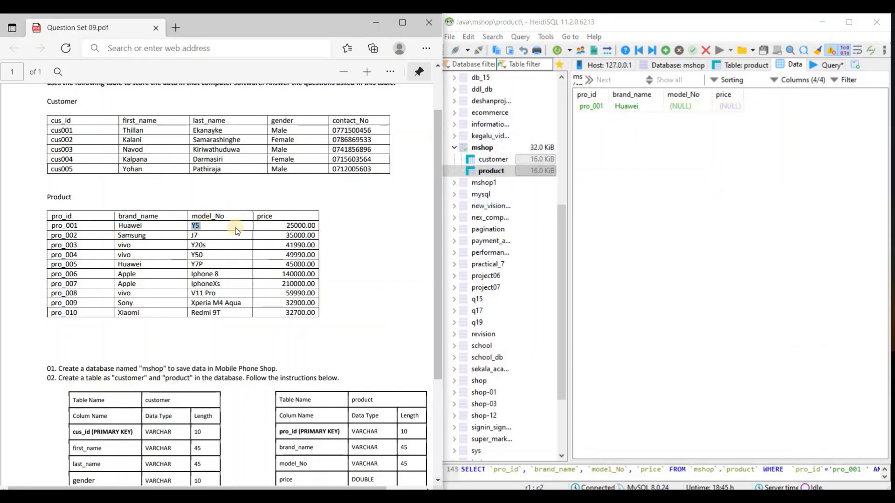
{"action": "key", "text": "ctrl+c"}
{"action": "double_click", "coordinate": [683, 106]}
{"action": "key", "text": "ctrl+v"}
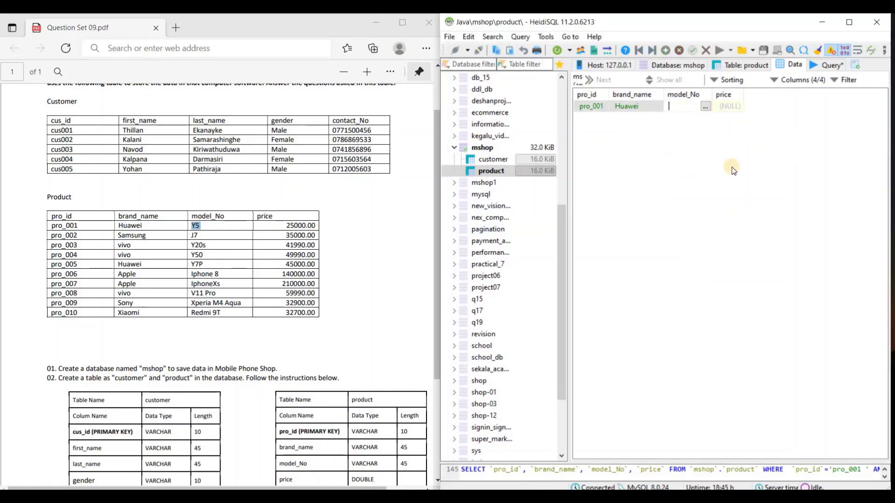
{"action": "key", "text": "Return"}
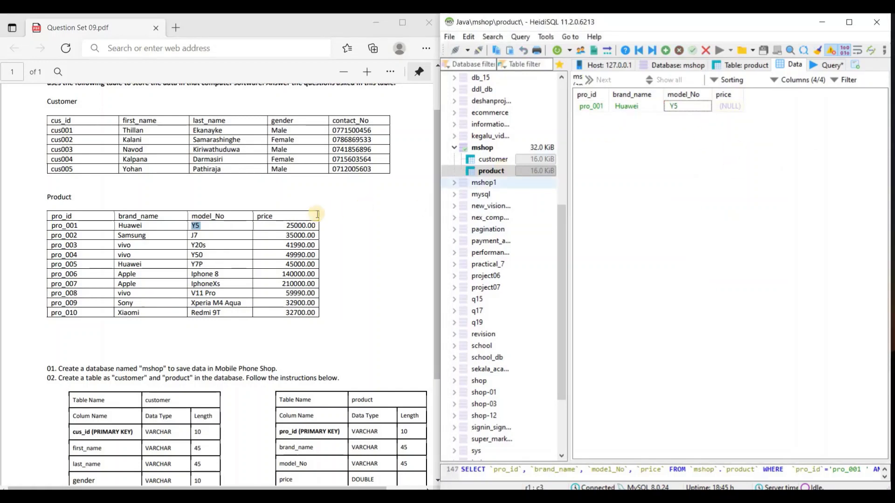
Step: Set the first product row's price to 25000
{"action": "double_click", "coordinate": [730, 106]}
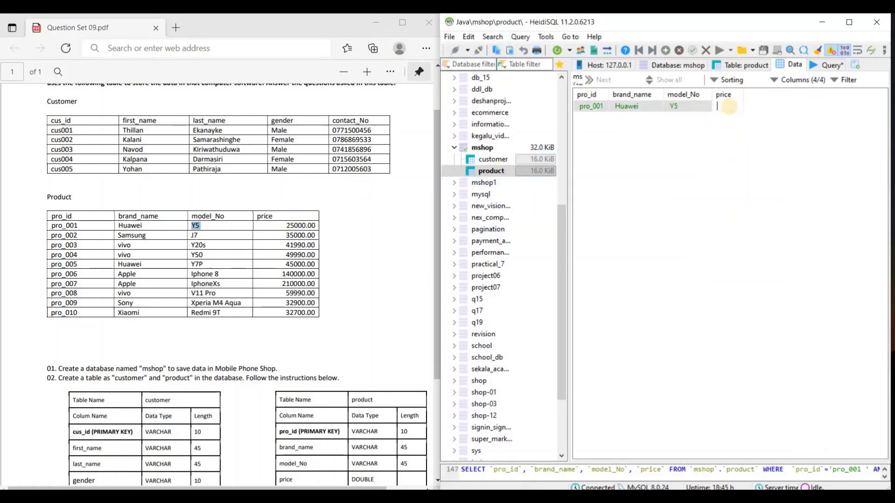
{"action": "type", "text": "25000"}
{"action": "key", "text": "Return"}
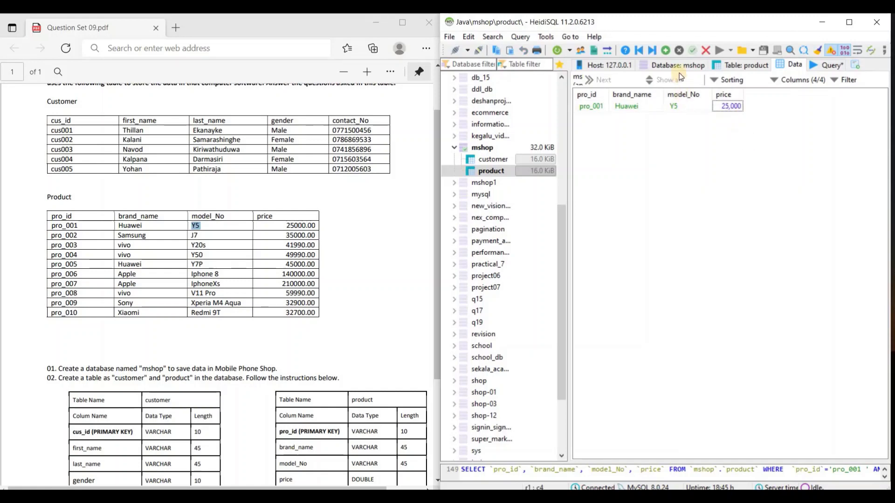
Step: Insert a second row in the product table and fill its pro_id with pro_002 from the PDF
{"action": "key", "text": "Down"}
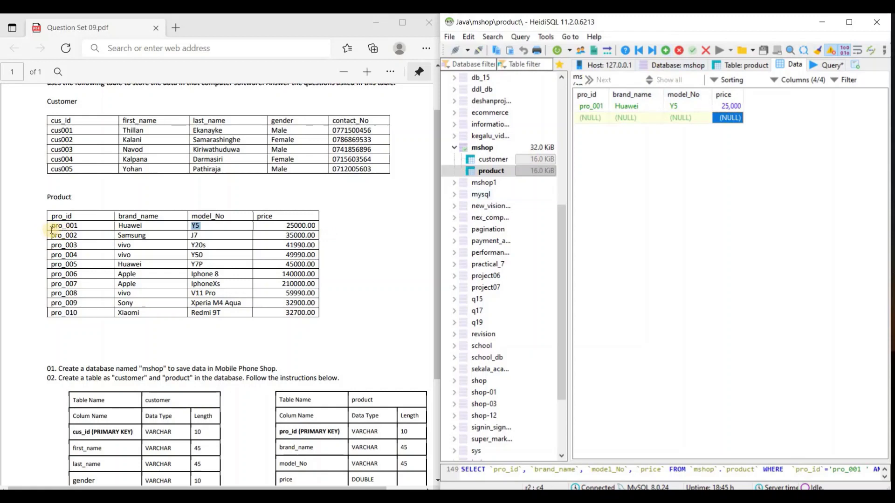
{"action": "left_click", "coordinate": [84, 235]}
{"action": "double_click", "coordinate": [84, 235]}
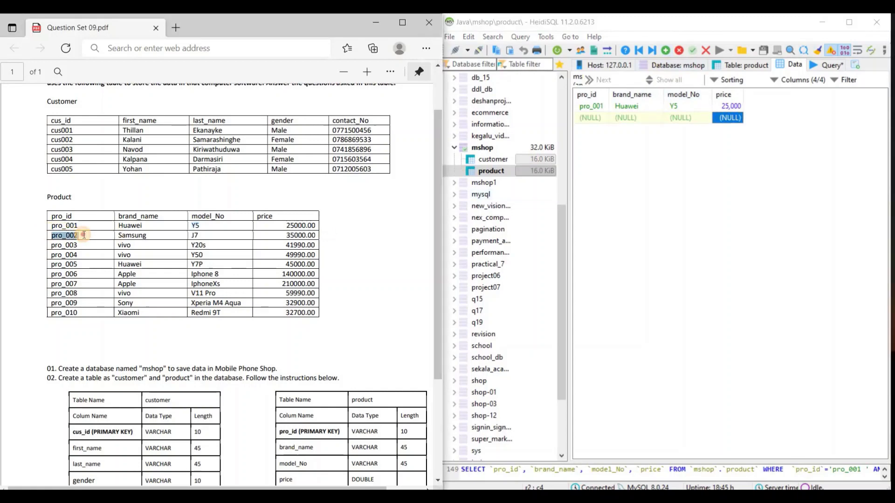
{"action": "left_click", "coordinate": [598, 117]}
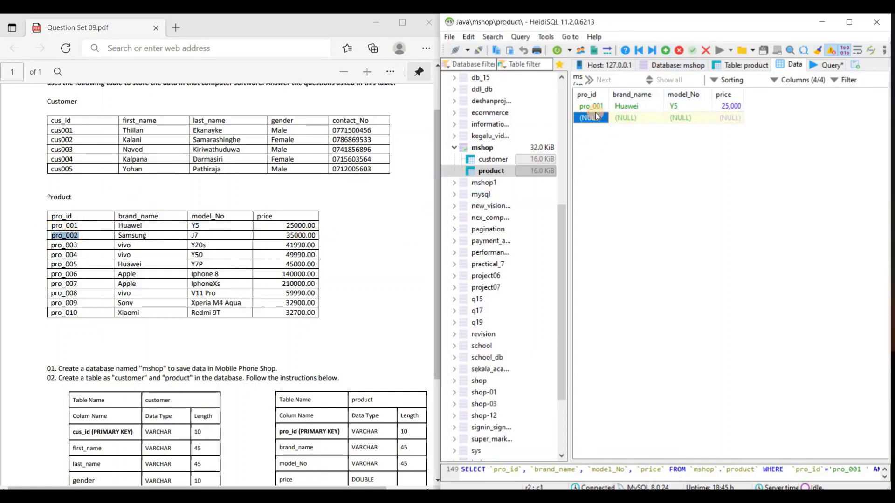
{"action": "left_click", "coordinate": [598, 116]}
{"action": "key", "text": "ctrl+v"}
{"action": "key", "text": "Return"}
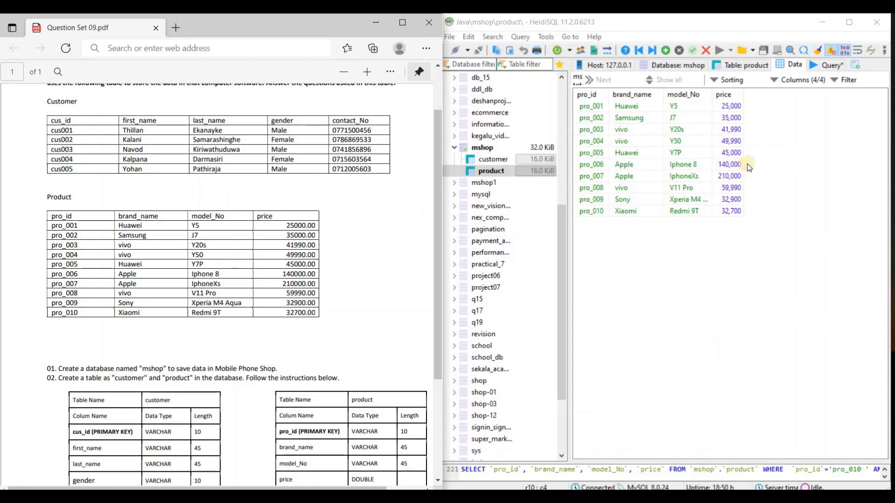
Step: Review the records of the customer and product tables against the PDF and read its remaining questions
{"action": "scroll", "coordinate": [410, 286], "scroll_direction": "up", "scroll_amount": 2}
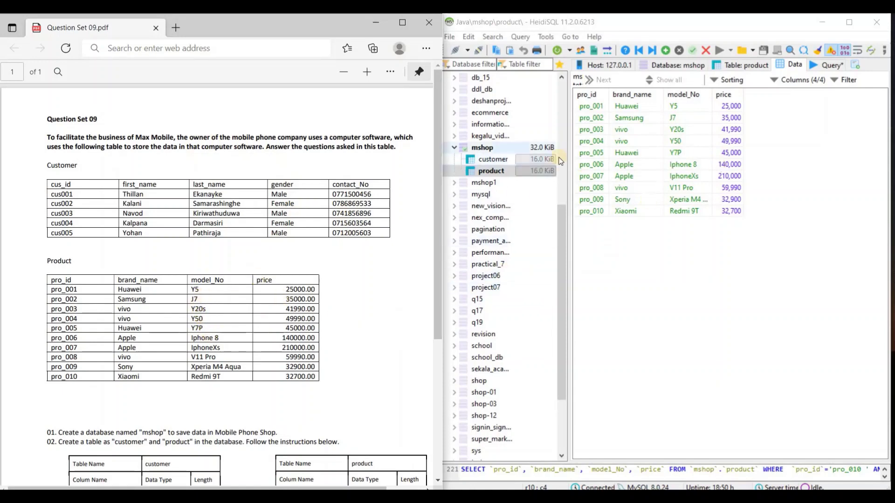
{"action": "left_click", "coordinate": [493, 159]}
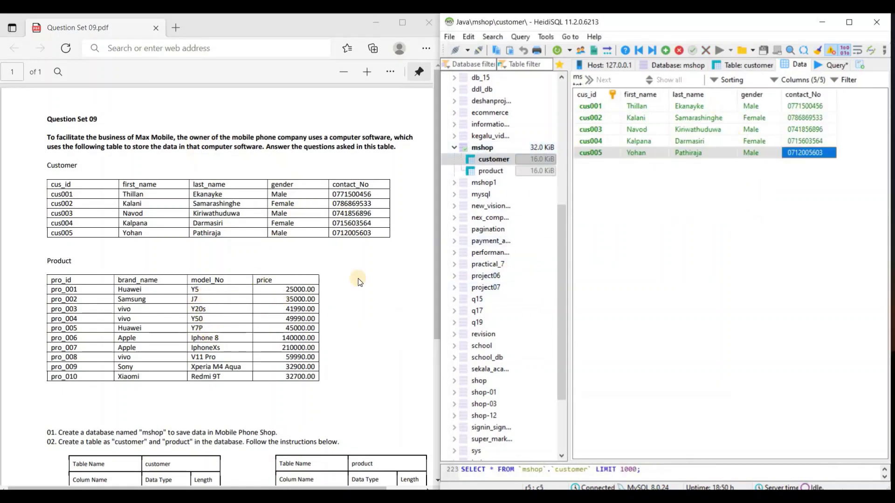
{"action": "scroll", "coordinate": [229, 343], "scroll_direction": "down", "scroll_amount": 4}
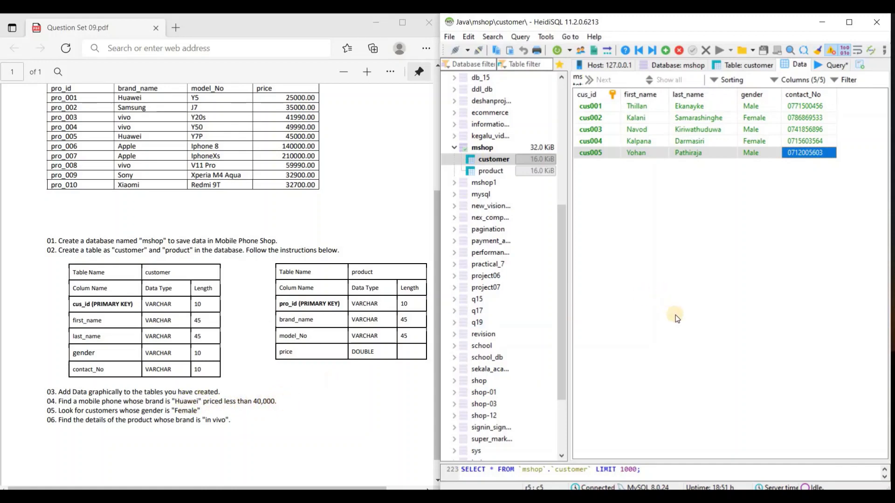
{"action": "left_click", "coordinate": [490, 171]}
{"action": "left_click", "coordinate": [702, 280]}
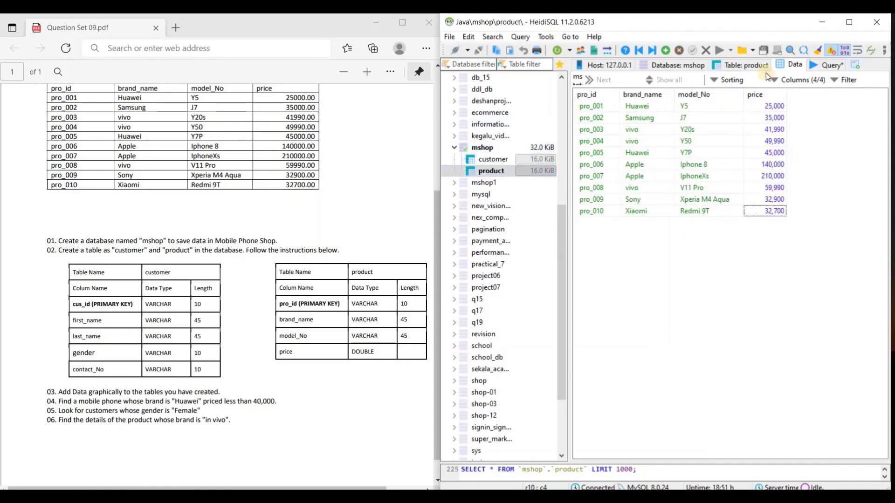
Step: Open the query editor in a maximized HeidiSQL window and delete the old customer query
{"action": "left_click", "coordinate": [830, 68]}
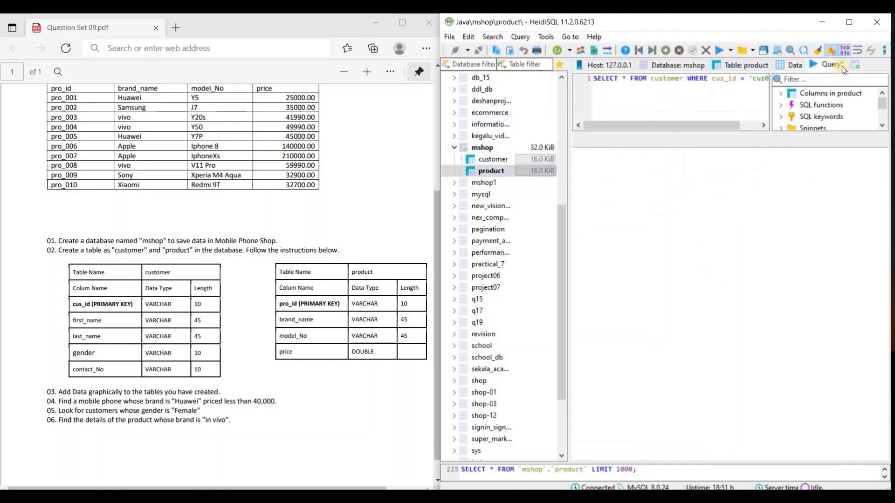
{"action": "left_click", "coordinate": [849, 21]}
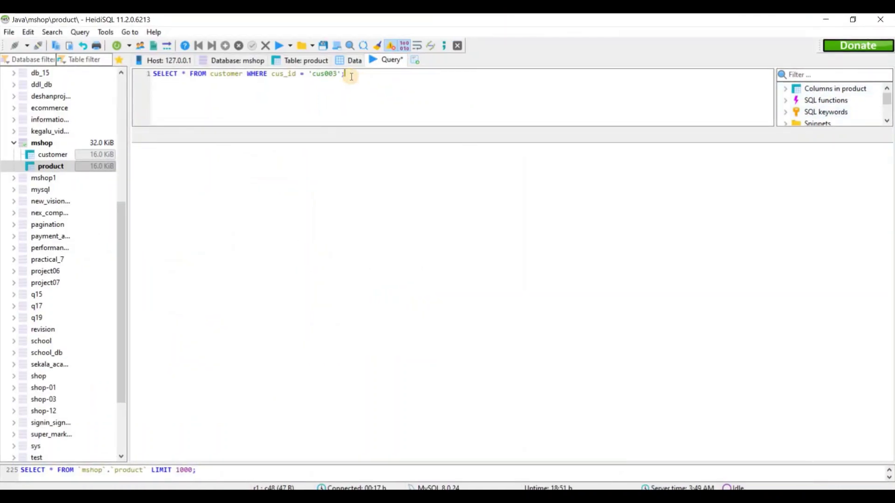
{"action": "key", "text": "ctrl+a"}
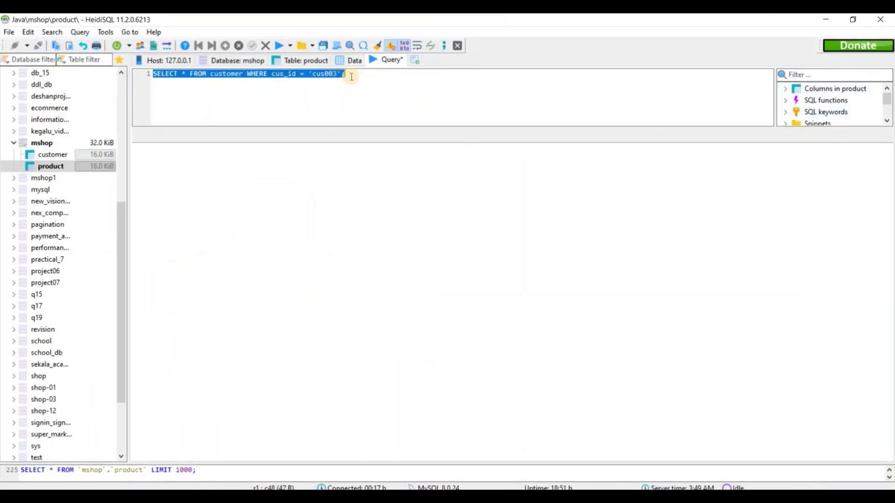
{"action": "key", "text": "Delete"}
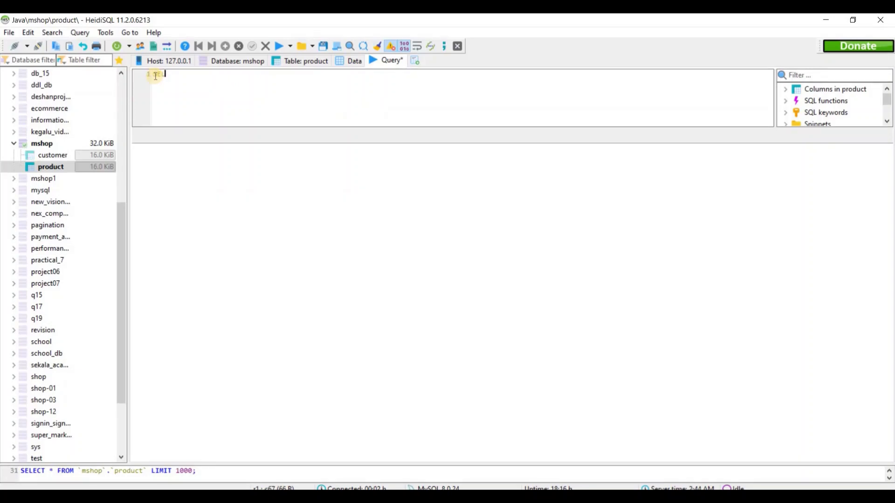
Step: Write and run the query SELECT * FROM product WHERE brand_name = 'Huawei' AND price<'40000';
{"action": "type", "text": "T * FROM product WHE"}
{"action": "type", "text": "RE brand_name = '"}
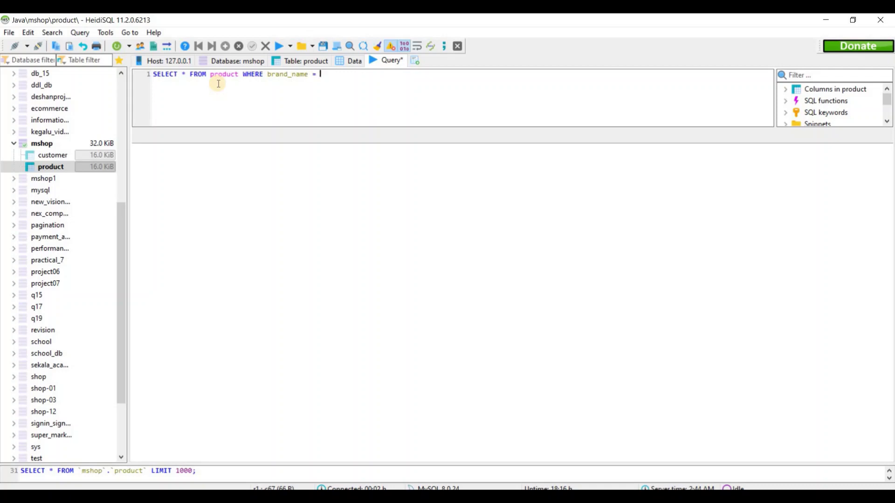
{"action": "left_click", "coordinate": [323, 74]}
{"action": "type", "text": "Huawei"}
{"action": "type", "text": "D price<"}
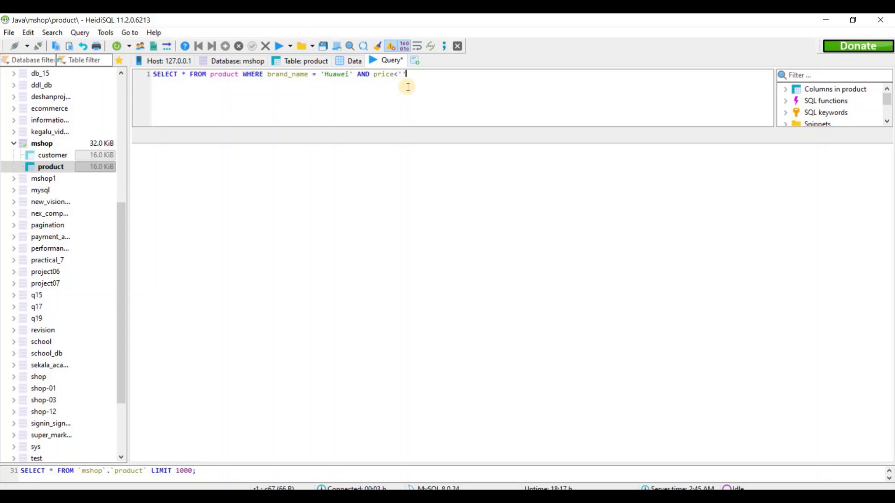
{"action": "left_click", "coordinate": [402, 76]}
{"action": "left_click", "coordinate": [435, 76]}
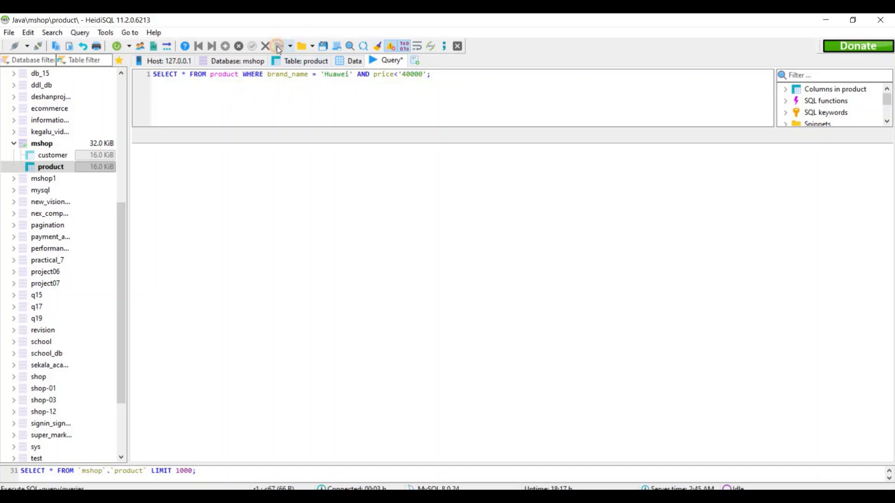
{"action": "left_click", "coordinate": [276, 46]}
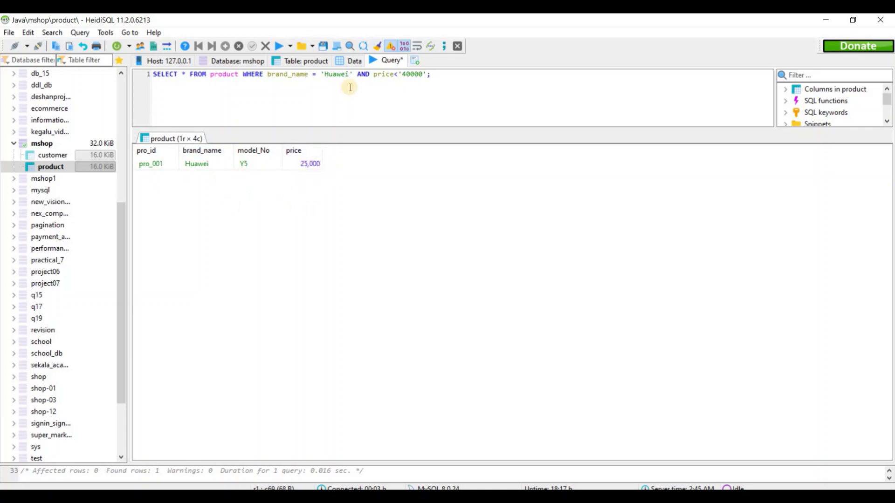
Step: Compare the Huawei query result with the product table's records and read the next question in the PDF
{"action": "left_click", "coordinate": [353, 64]}
{"action": "left_click", "coordinate": [403, 164]}
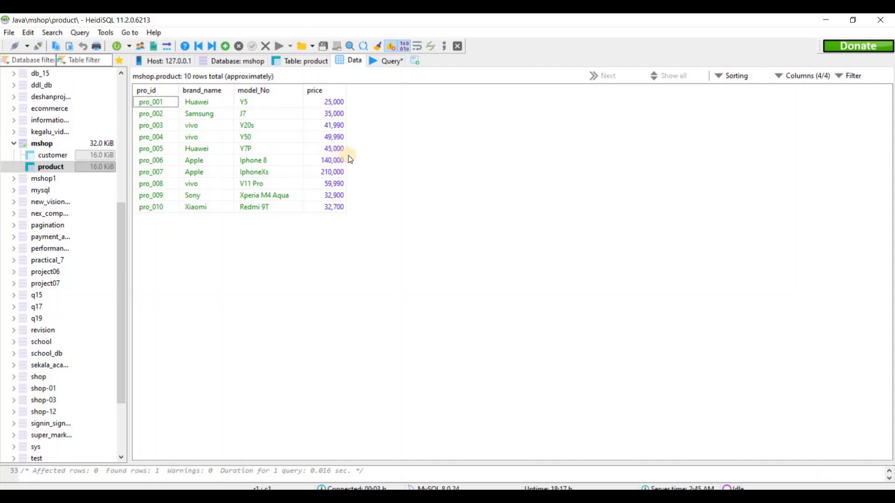
{"action": "left_click", "coordinate": [373, 64]}
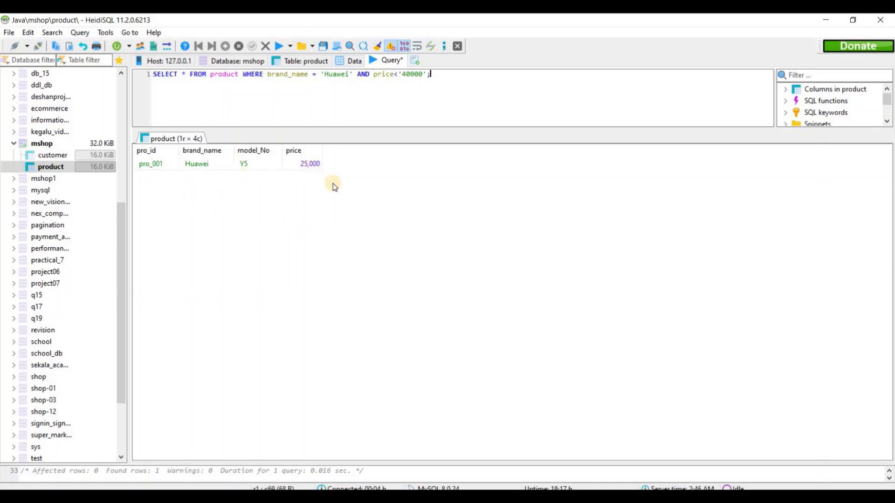
{"action": "left_click", "coordinate": [347, 64]}
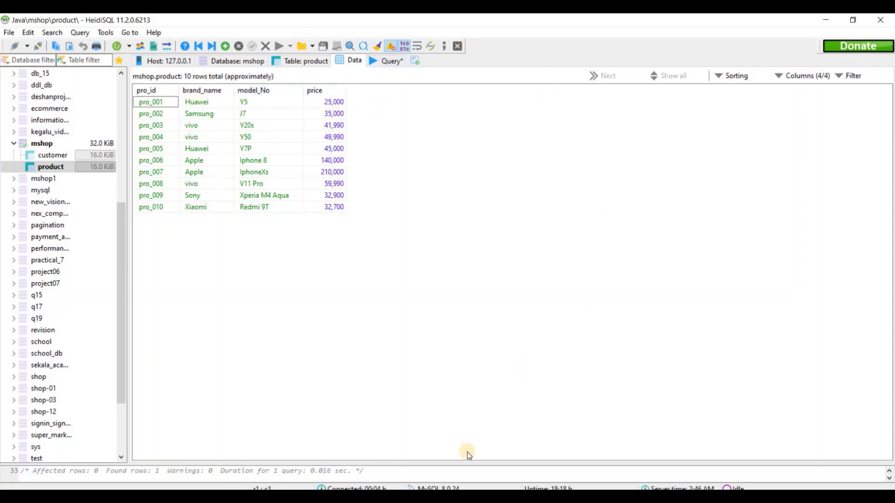
{"action": "left_click", "coordinate": [466, 497]}
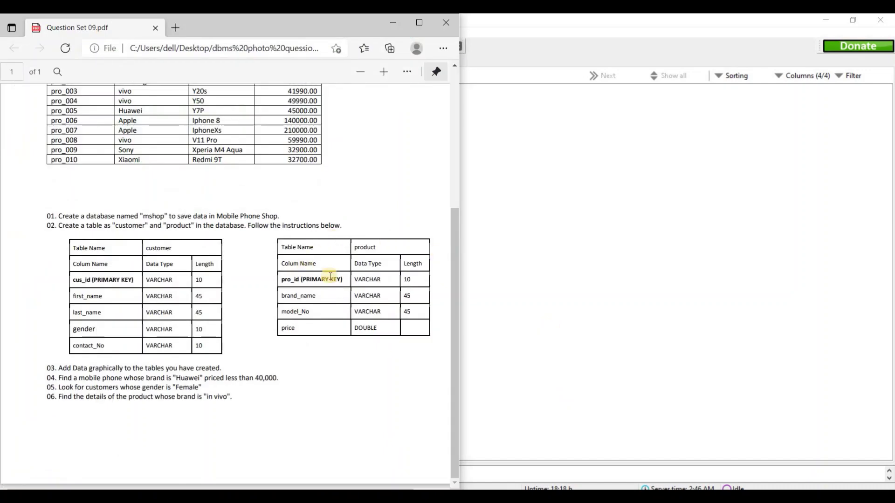
{"action": "left_click", "coordinate": [432, 32]}
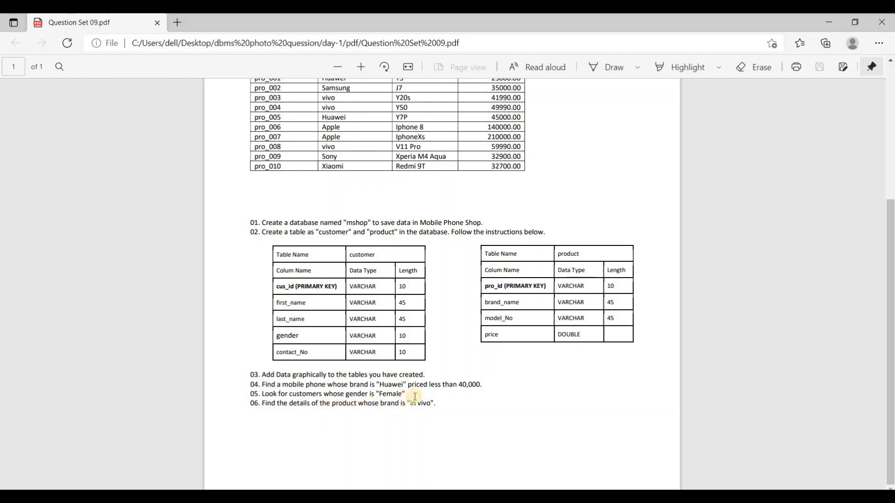
{"action": "left_click", "coordinate": [834, 21]}
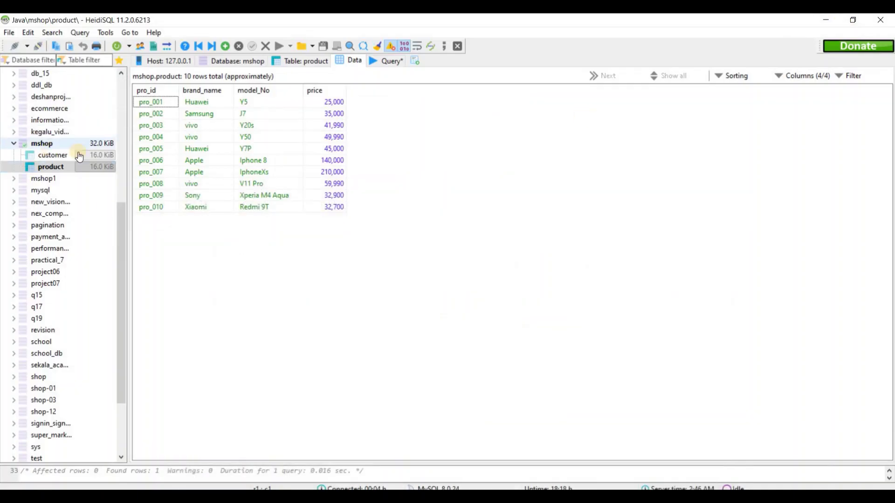
Step: Check the customer table's columns and clear the Huawei query from the query editor
{"action": "left_click", "coordinate": [53, 156]}
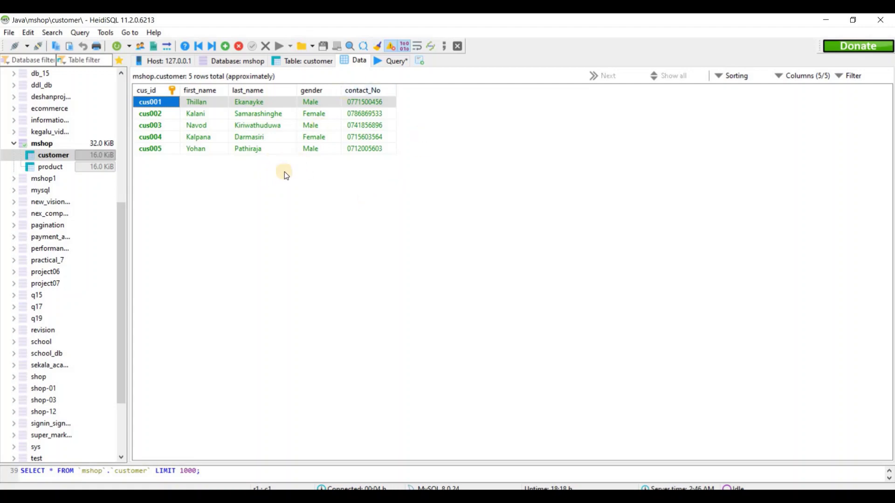
{"action": "left_click", "coordinate": [394, 61]}
{"action": "left_click_drag", "start_coordinate": [423, 77], "coordinate": [148, 97]}
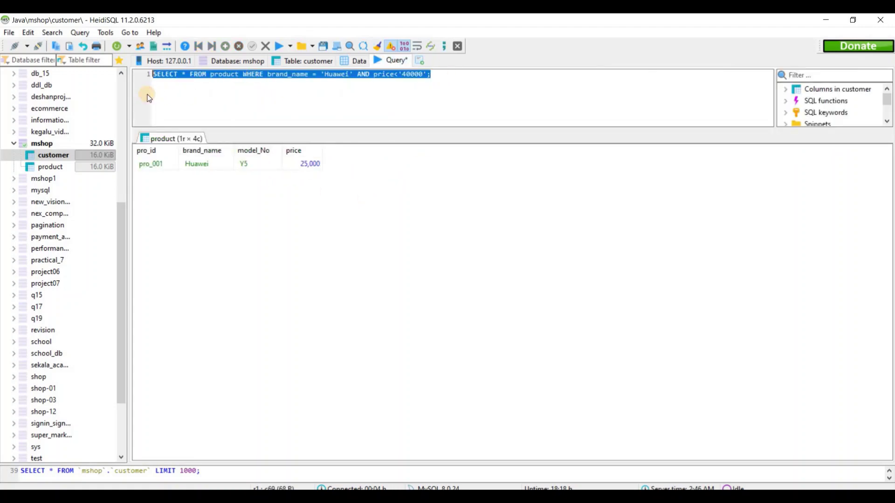
{"action": "key", "text": "Delete"}
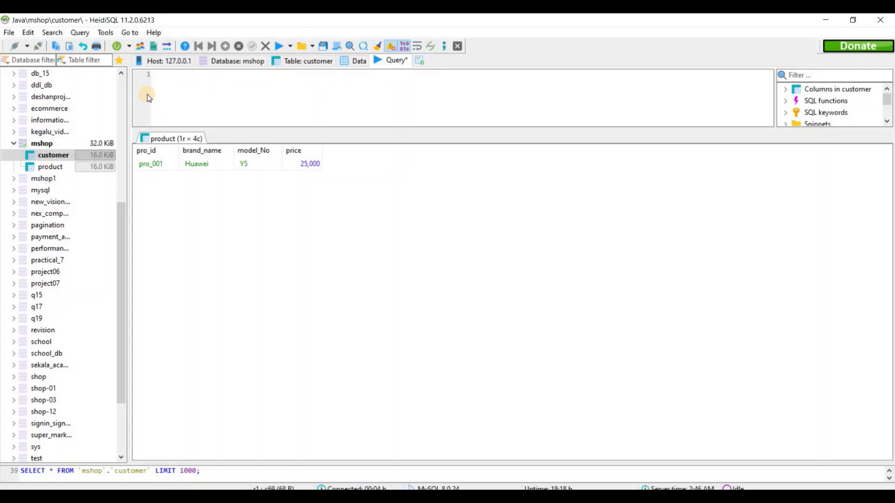
Step: Write and run the query SELECT * FROM customer WHERE gender='Female';
{"action": "type", "text": "Sele"}
{"action": "key", "text": "BackSpace"}
{"action": "key", "text": "BackSpace"}
{"action": "key", "text": "BackSpace"}
{"action": "type", "text": "ELECT * FROM customer WHERE"}
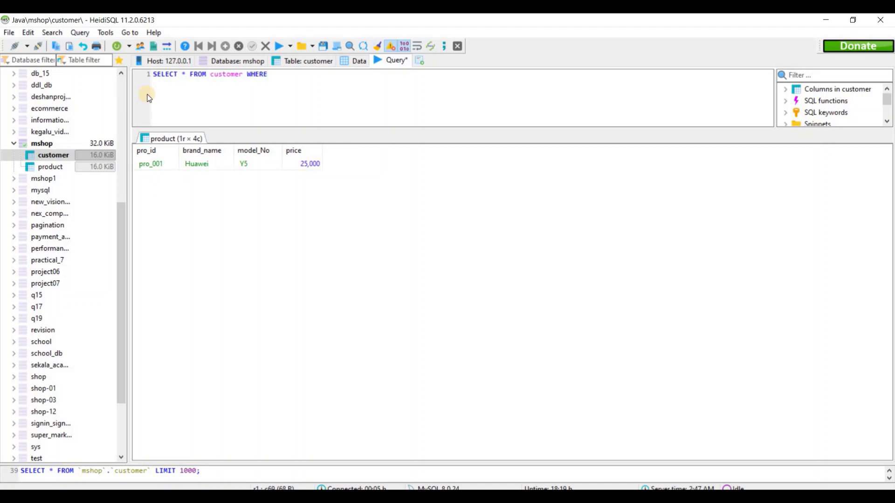
{"action": "type", "text": " gender=''"}
{"action": "left_click", "coordinate": [304, 74]}
{"action": "type", "text": "Female"}
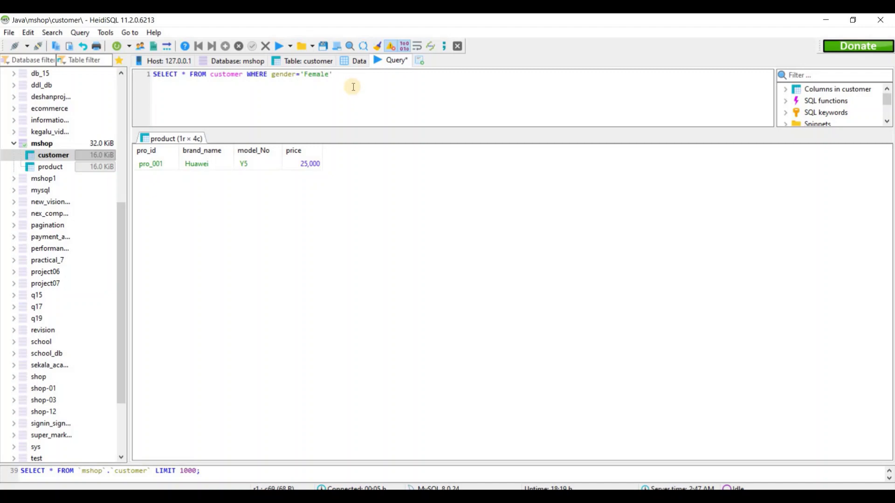
{"action": "left_click", "coordinate": [349, 77]}
{"action": "type", "text": ";"}
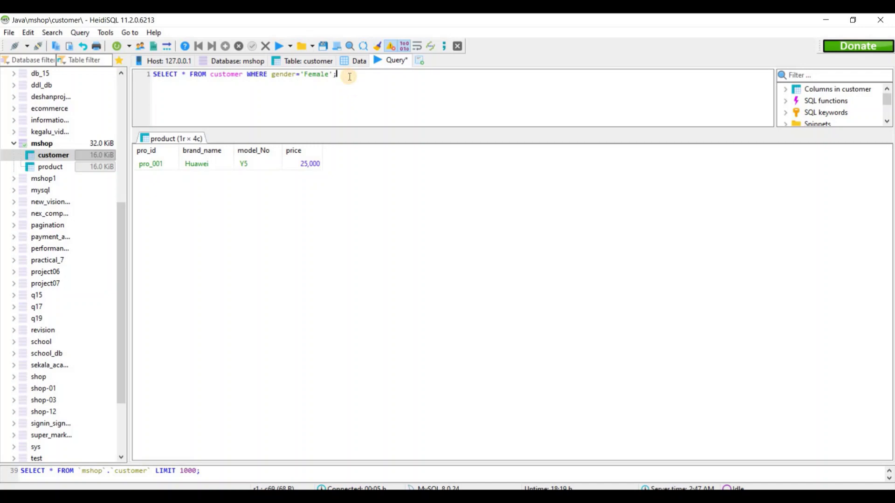
{"action": "left_click", "coordinate": [278, 45]}
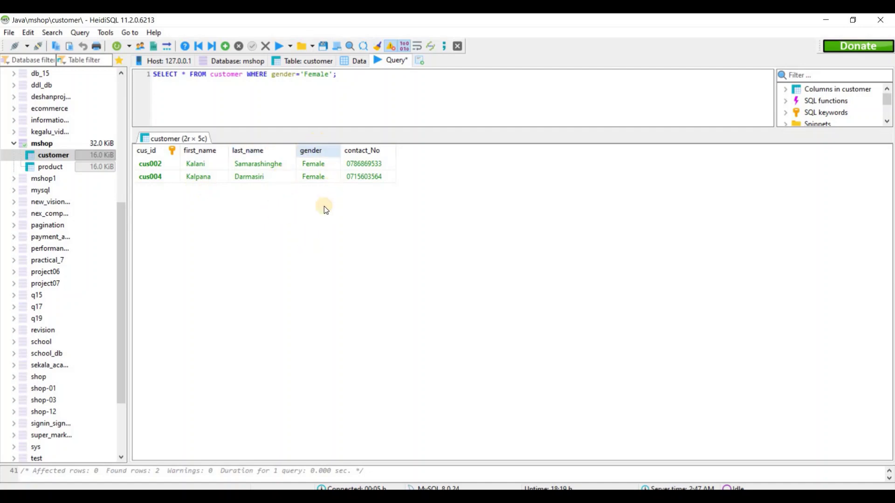
Step: Compare the female customer query result with the customer table's records and read the last question in the PDF
{"action": "left_click", "coordinate": [358, 62]}
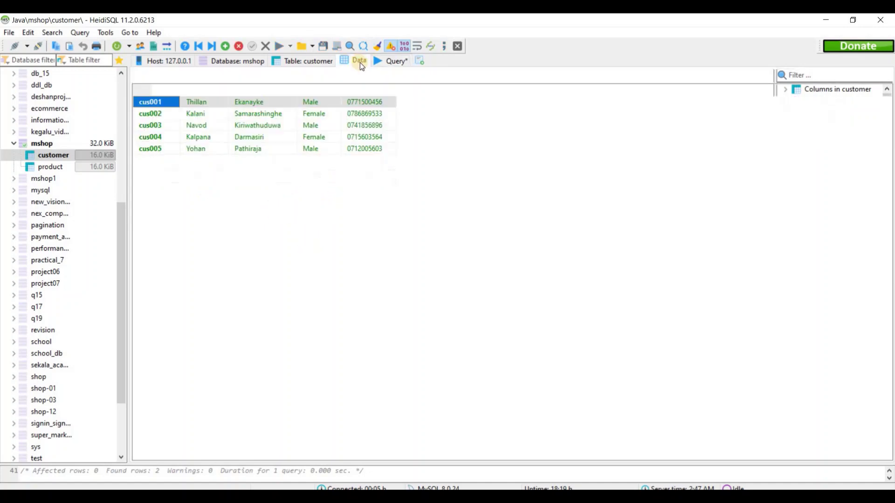
{"action": "left_click", "coordinate": [345, 237]}
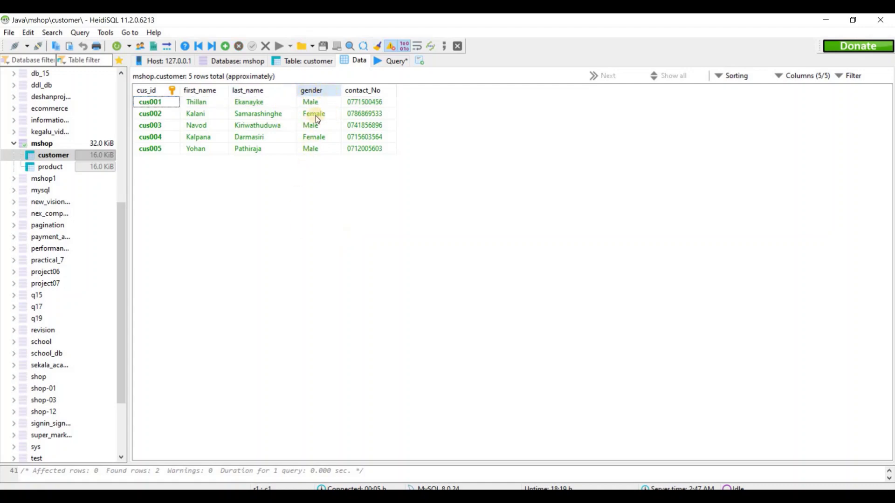
{"action": "left_click", "coordinate": [383, 61]}
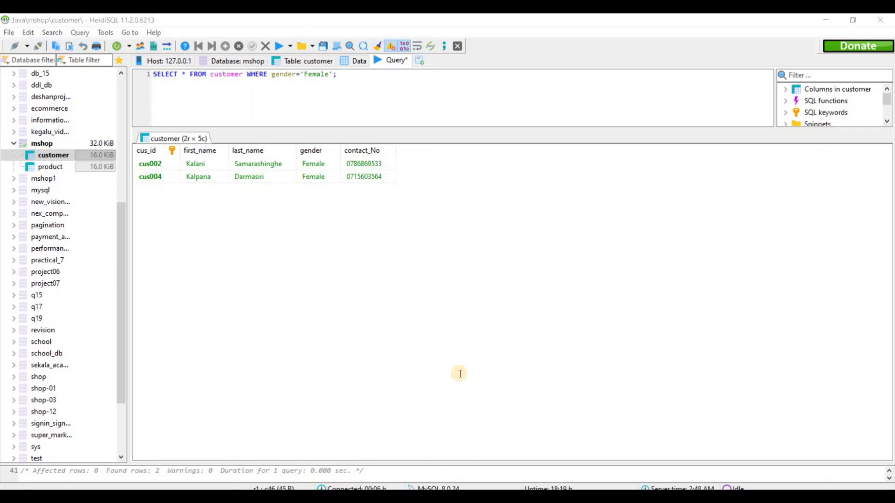
{"action": "key", "text": "alt+Tab"}
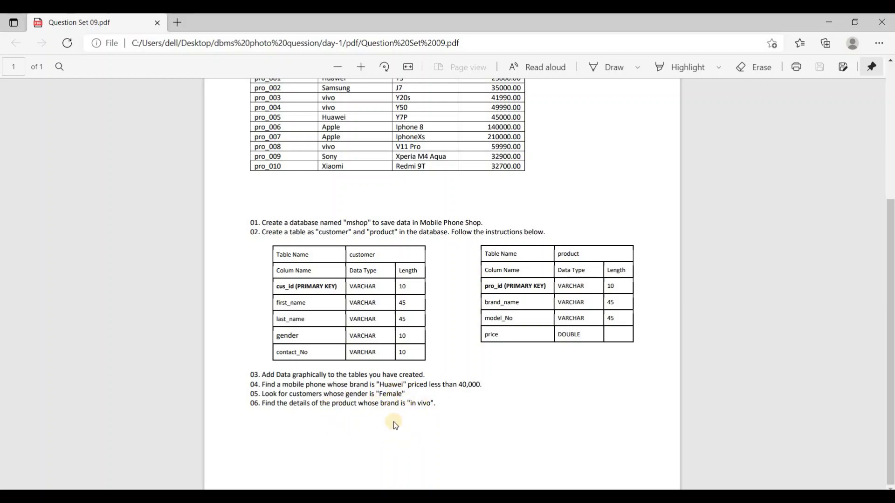
Step: Switch back to HeidiSQL and delete the female customer query from the query editor
{"action": "left_click", "coordinate": [527, 496]}
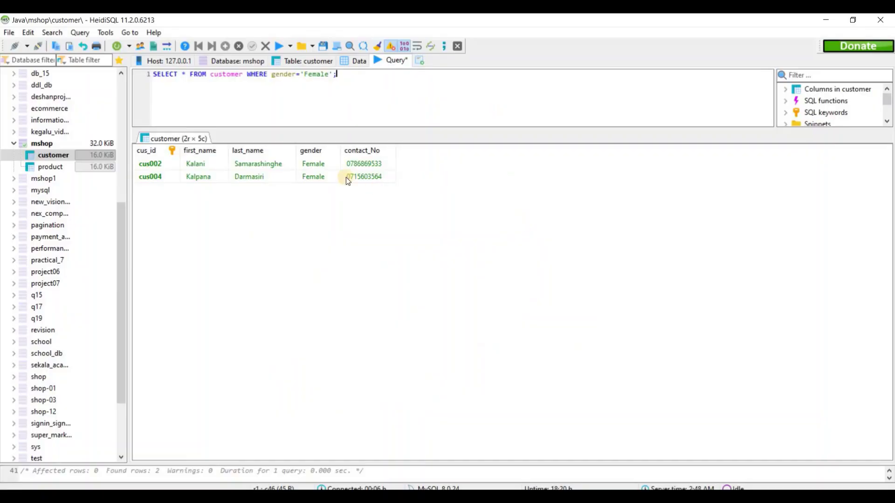
{"action": "left_click_drag", "start_coordinate": [354, 74], "coordinate": [278, 75]}
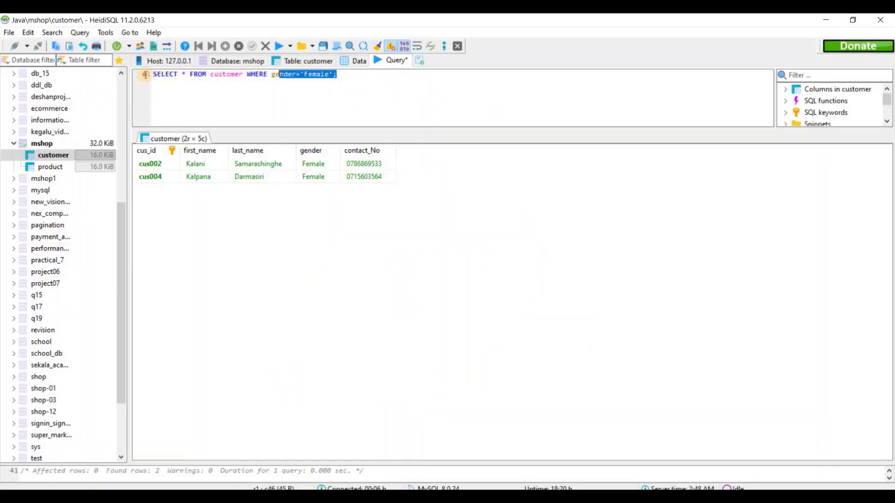
{"action": "left_click_drag", "start_coordinate": [145, 74], "coordinate": [146, 78]}
{"action": "key", "text": "BackSpace"}
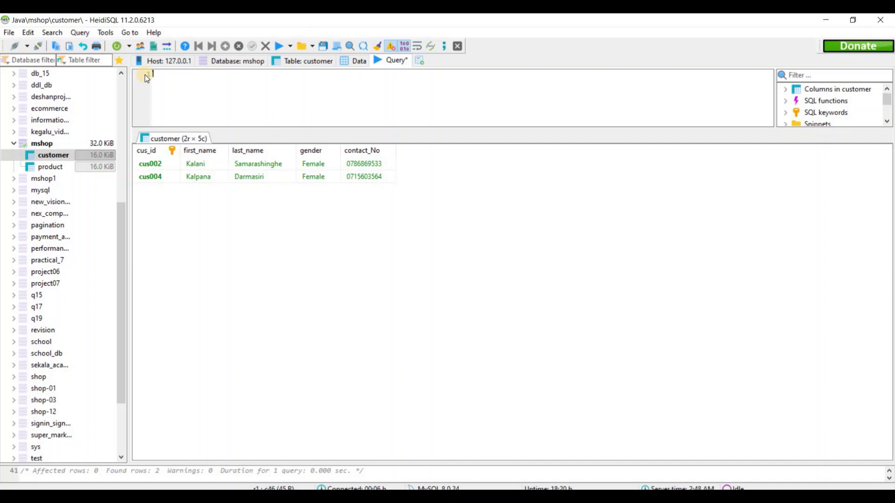
Step: Write and run the query SELECT * FROM product WHERE brand_name='vivo'; checking the brand's spelling in the product table
{"action": "type", "text": "SELECT * FROM product WHERE bran"}
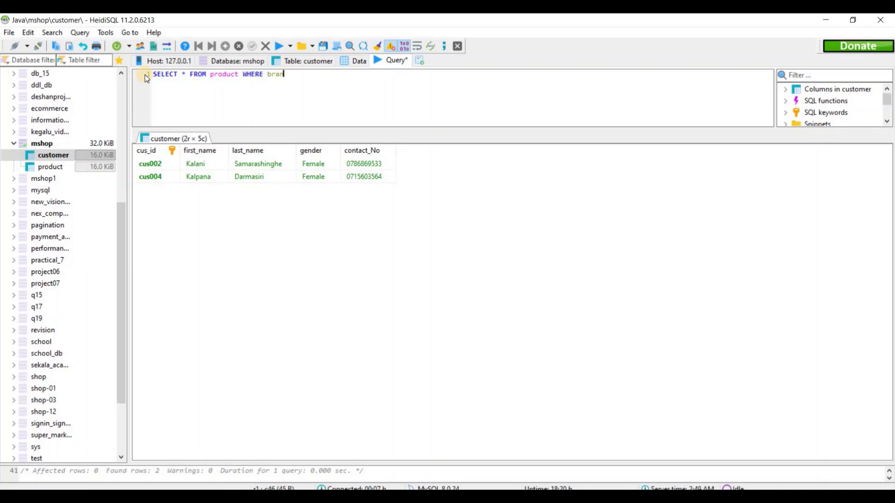
{"action": "type", "text": "d_name=;"}
{"action": "key", "text": "BackSpace"}
{"action": "type", "text": "''"}
{"action": "left_click", "coordinate": [355, 61]}
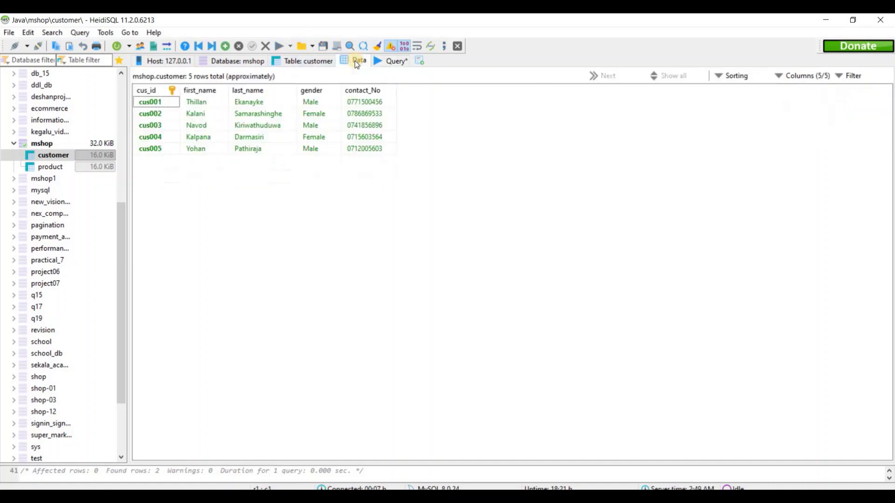
{"action": "left_click", "coordinate": [51, 166]}
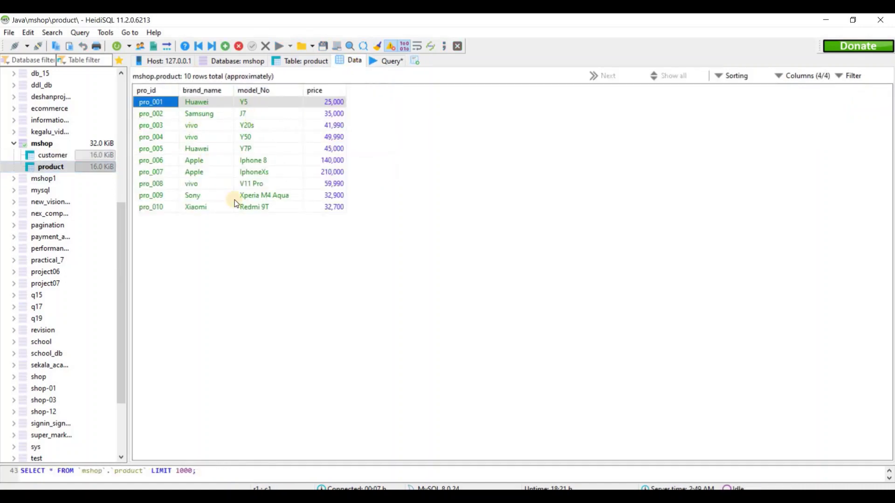
{"action": "left_click", "coordinate": [382, 63]}
{"action": "type", "text": "vivo"}
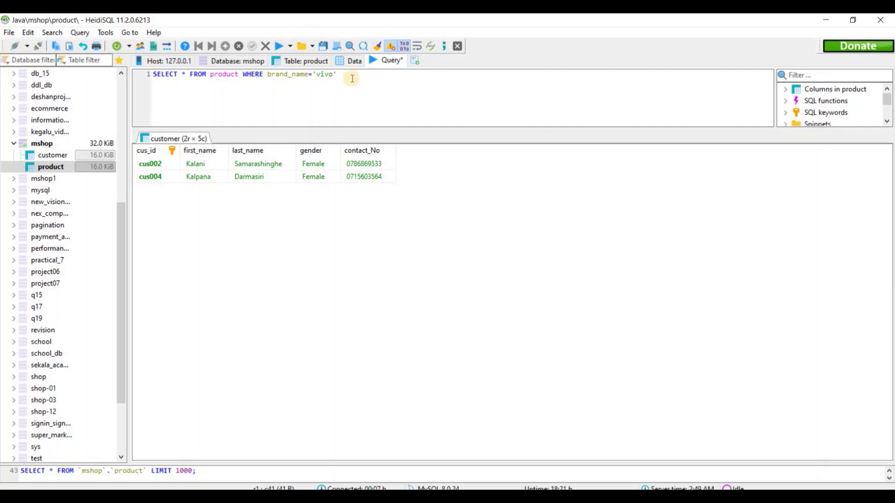
{"action": "left_click", "coordinate": [352, 79]}
{"action": "type", "text": ";"}
{"action": "left_click", "coordinate": [278, 46]}
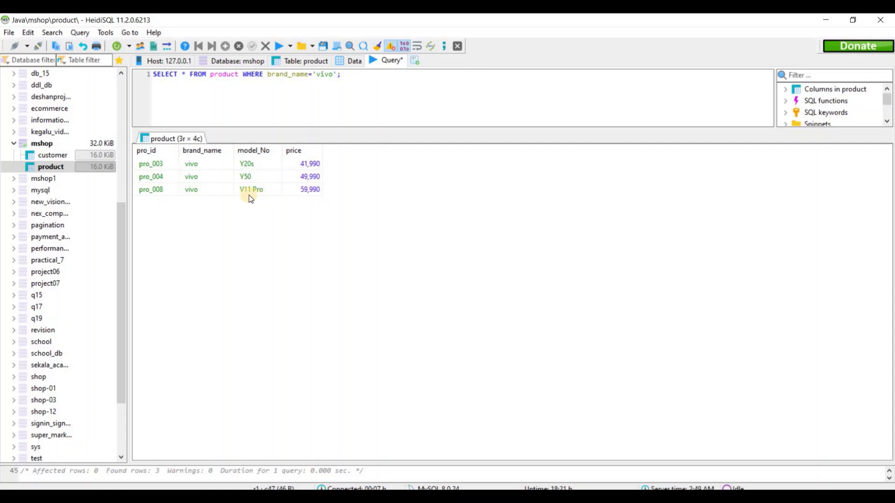
Step: Compare the vivo query result with the product table's records and review the question set in the PDF
{"action": "left_click", "coordinate": [345, 61]}
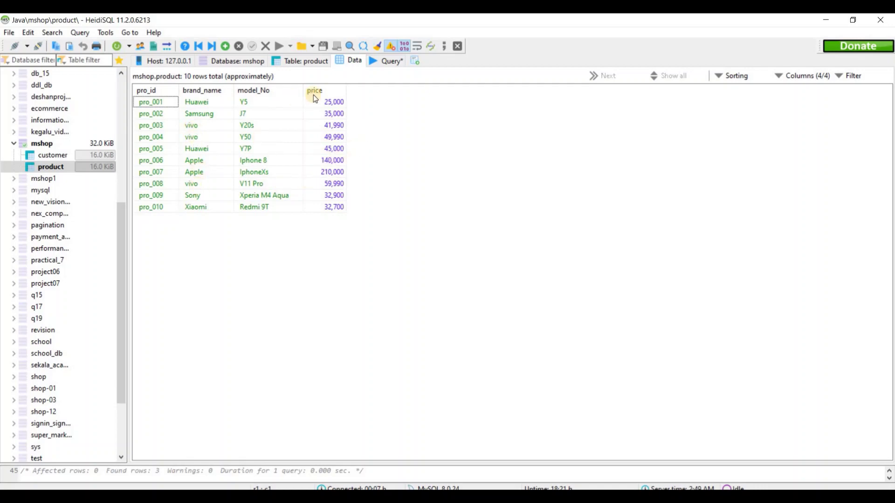
{"action": "left_click", "coordinate": [378, 61]}
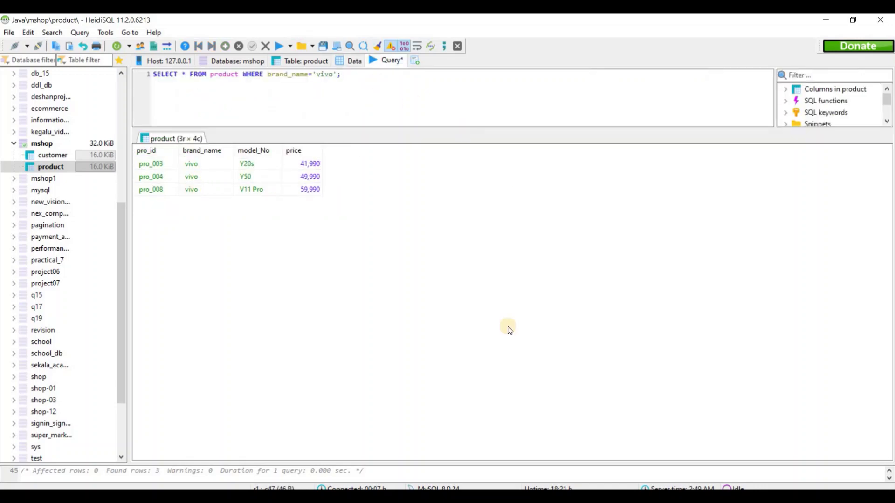
{"action": "left_click", "coordinate": [459, 496]}
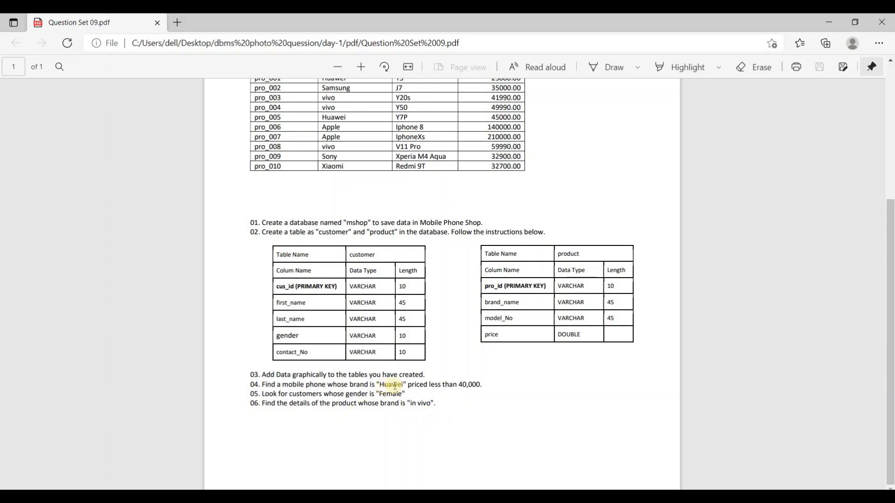
{"action": "scroll", "coordinate": [469, 430], "scroll_direction": "up", "scroll_amount": 5}
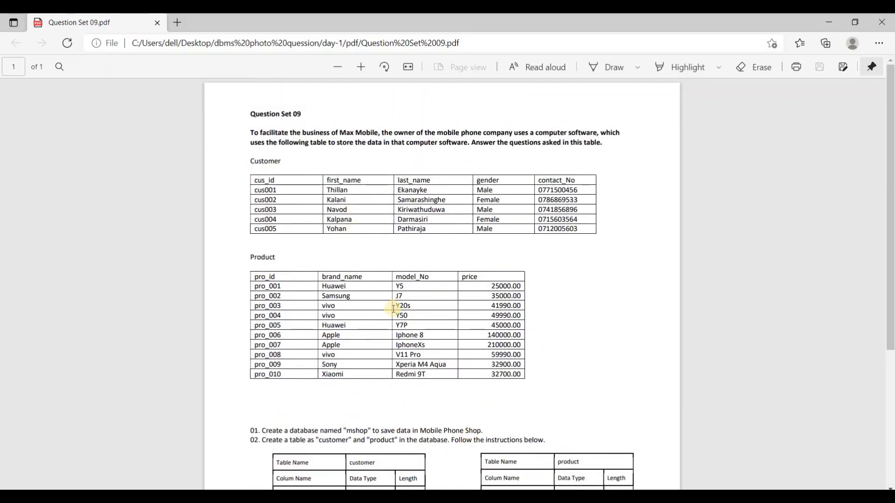
{"action": "scroll", "coordinate": [400, 321], "scroll_direction": "down", "scroll_amount": 5}
{"action": "scroll", "coordinate": [415, 348], "scroll_direction": "up", "scroll_amount": 5}
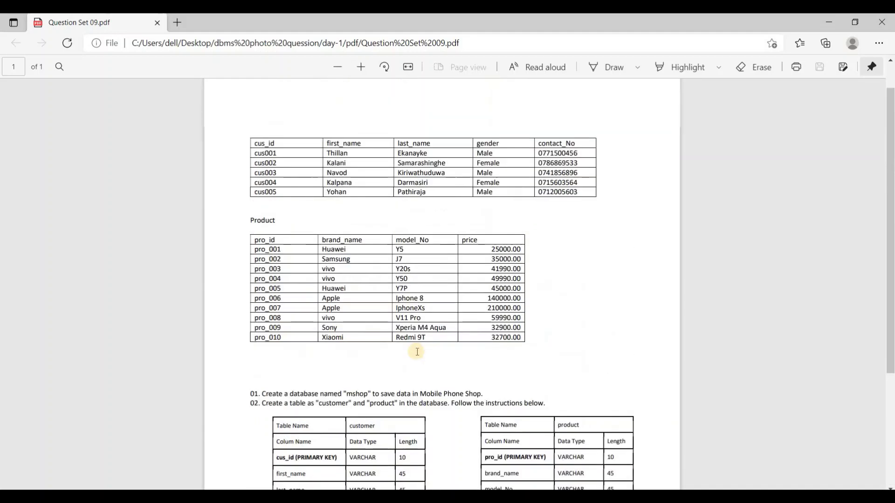